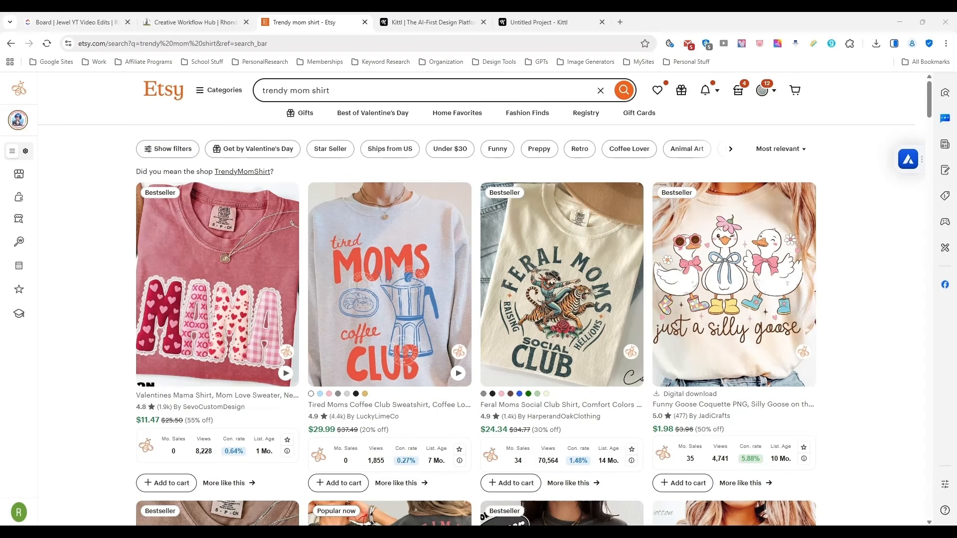
# Step: Check the Etsy search suggestions for "trendy mom shirt" and look over the first rows of results
pyautogui.click(364, 91)
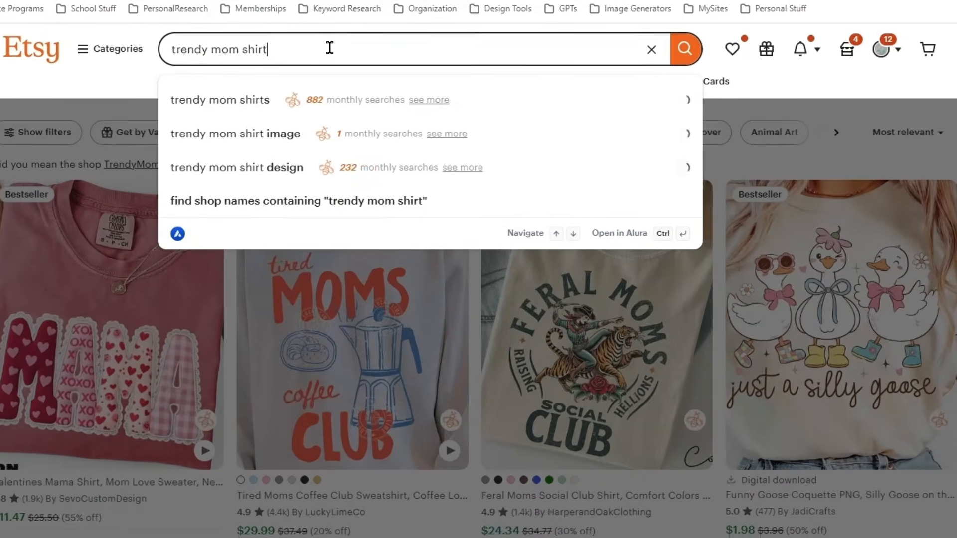
pyautogui.click(947, 279)
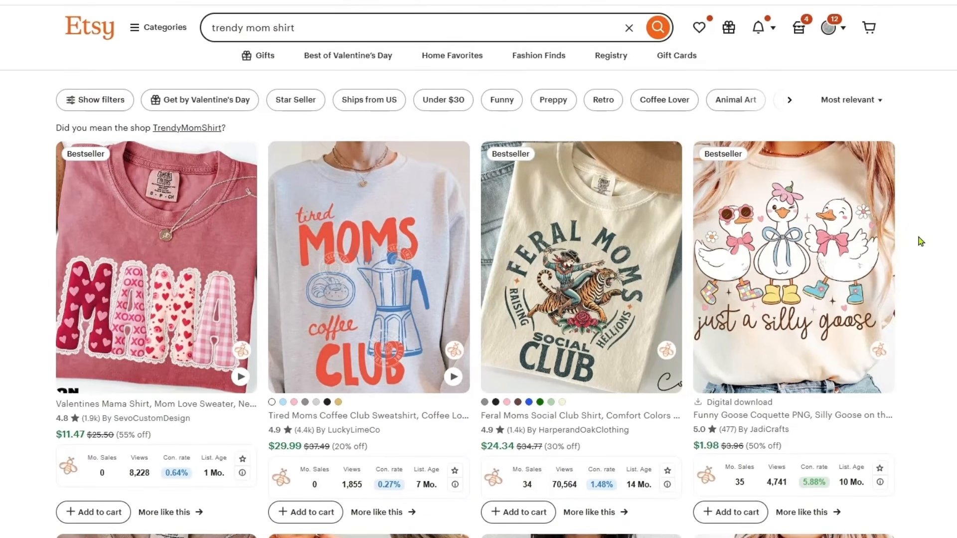
pyautogui.scroll(-4, 918, 250)
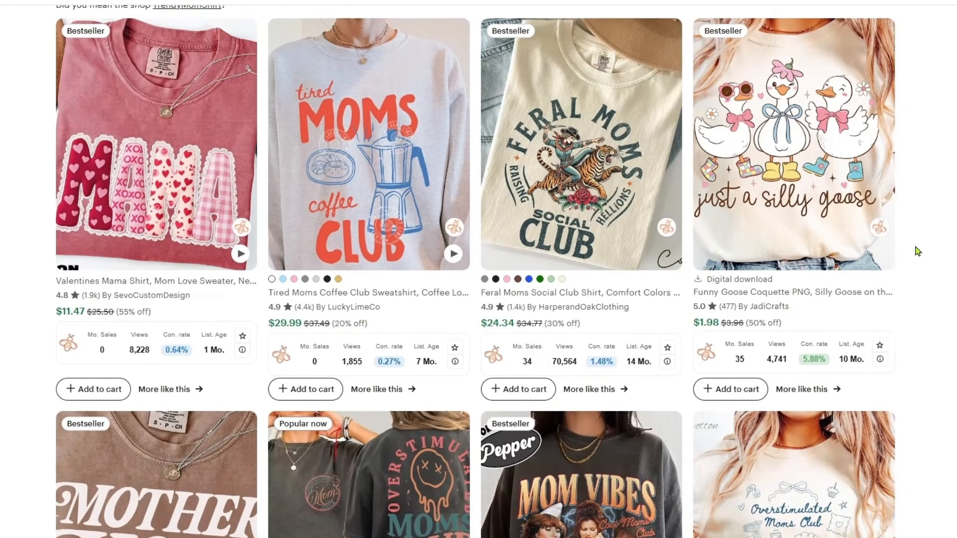
pyautogui.scroll(3, 917, 250)
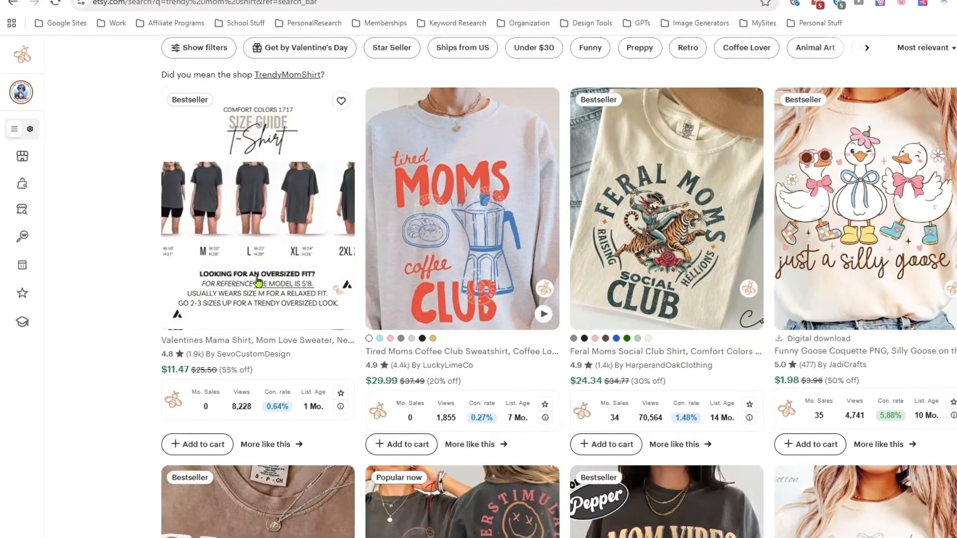
pyautogui.scroll(2, 218, 280)
pyautogui.scroll(1, 199, 299)
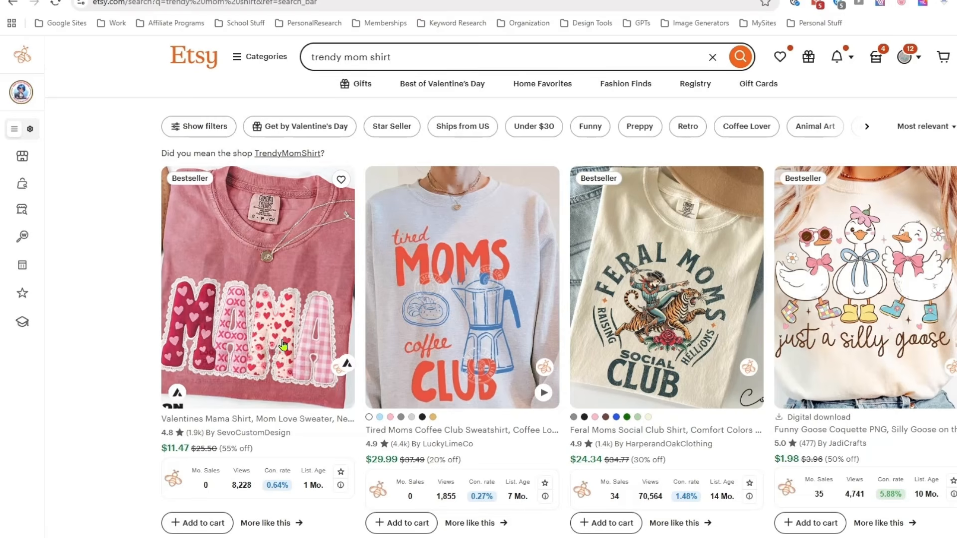
# Step: Open the Valentines Mama Shirt listing and review its sales statistics, cart demand and product photo
pyautogui.click(301, 242)
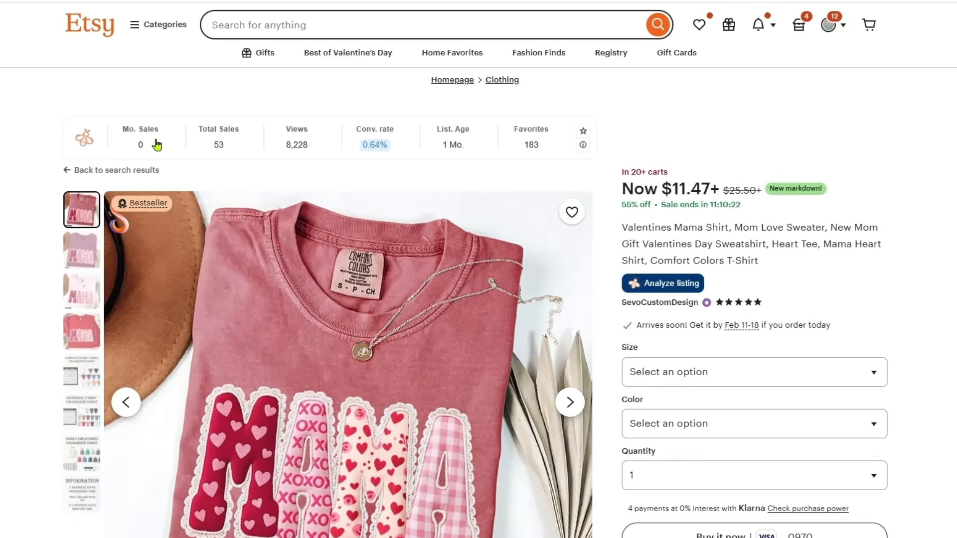
pyautogui.scroll(-1, 157, 144)
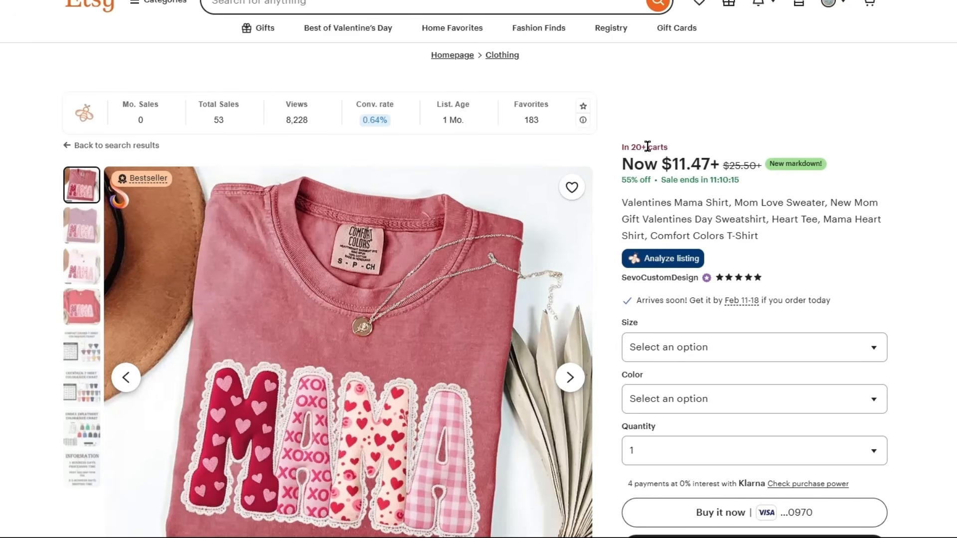
pyautogui.scroll(-3, 914, 243)
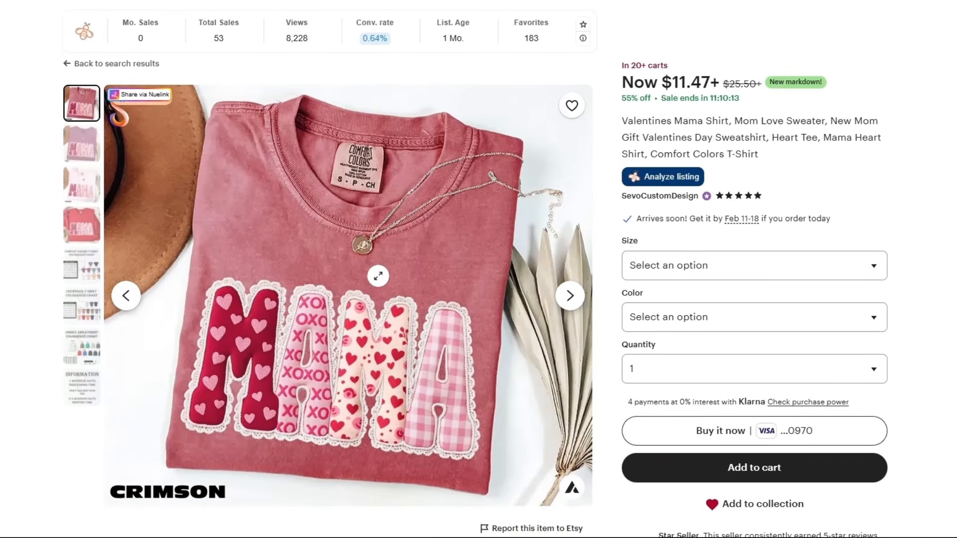
pyautogui.scroll(2, 162, 124)
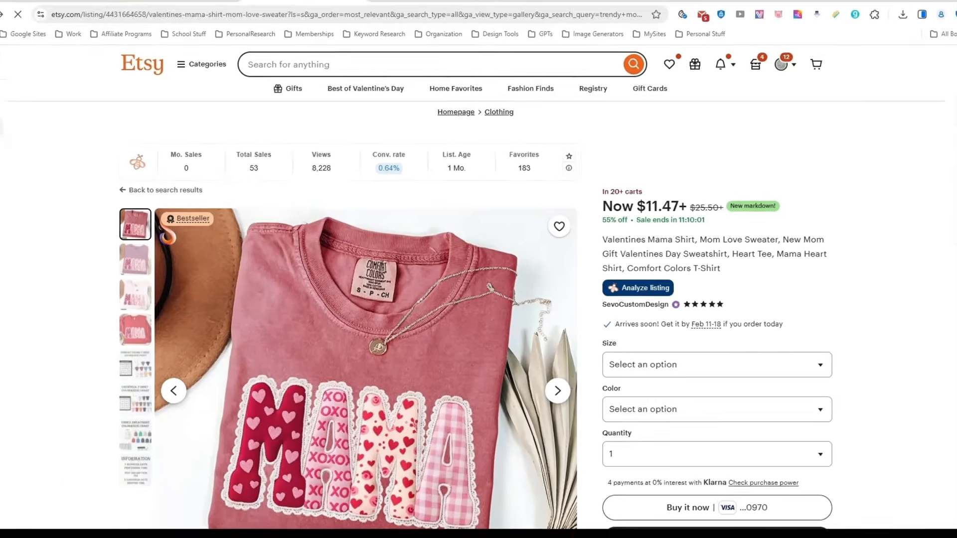
# Step: Go back to the search results, find the Mama Leopard PNG with checkered lettering, and open its listing to review its statistics
pyautogui.click(11, 44)
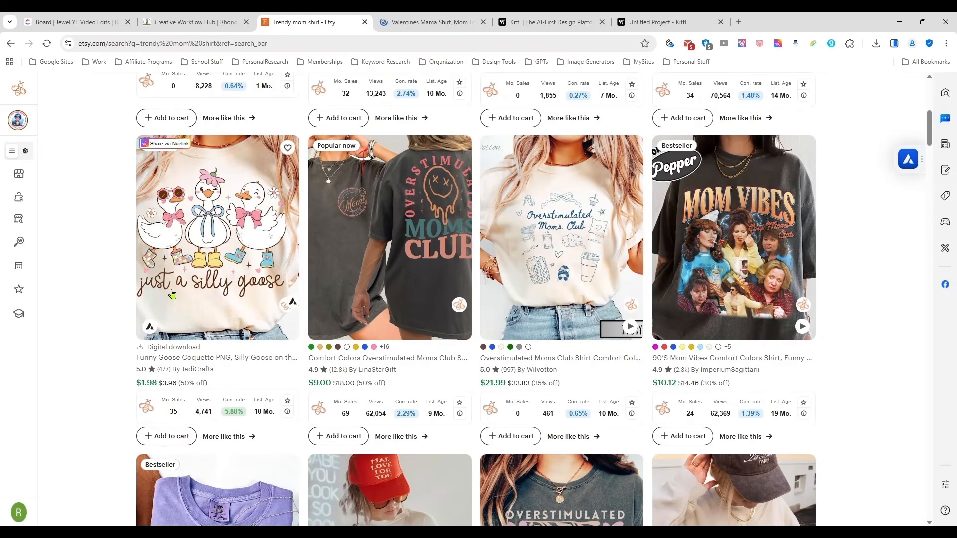
pyautogui.scroll(-8, 841, 311)
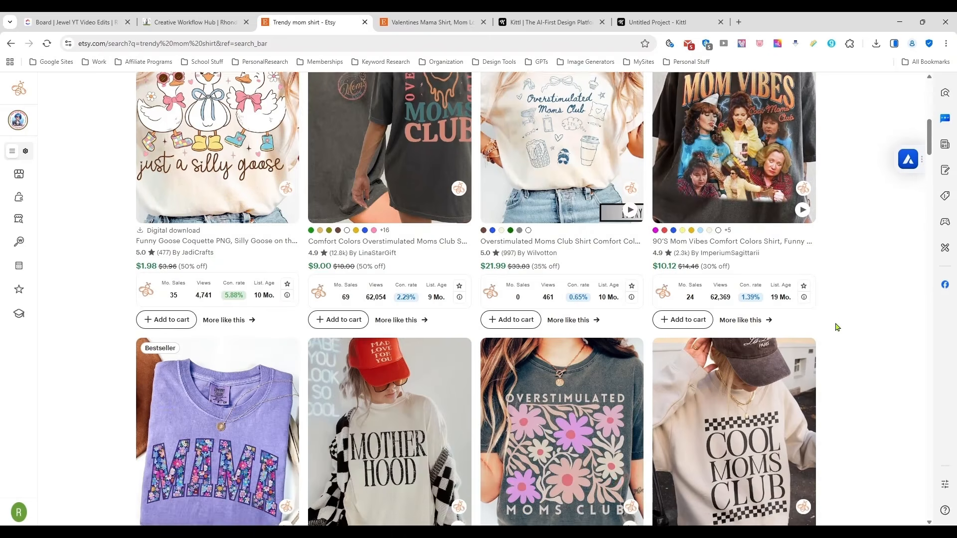
pyautogui.scroll(2, 834, 327)
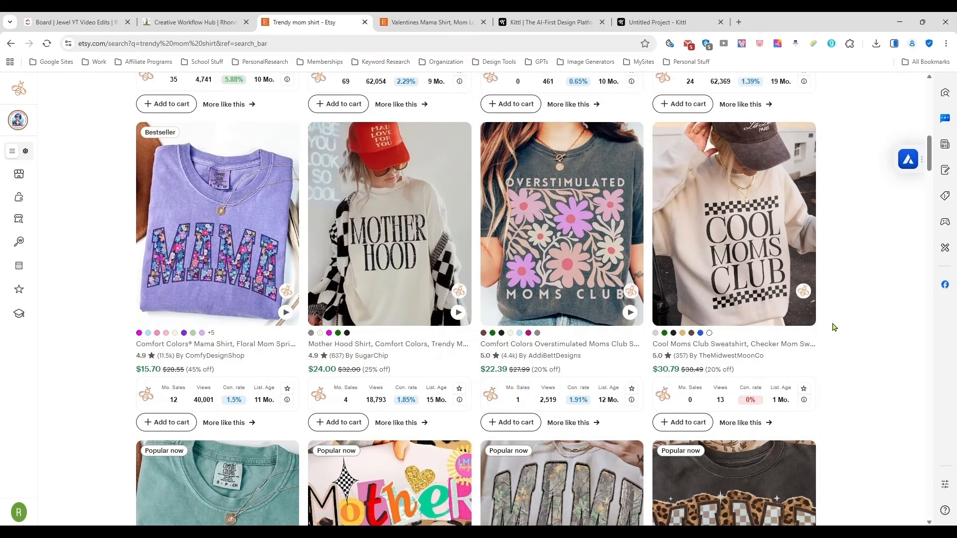
pyautogui.scroll(-6, 837, 329)
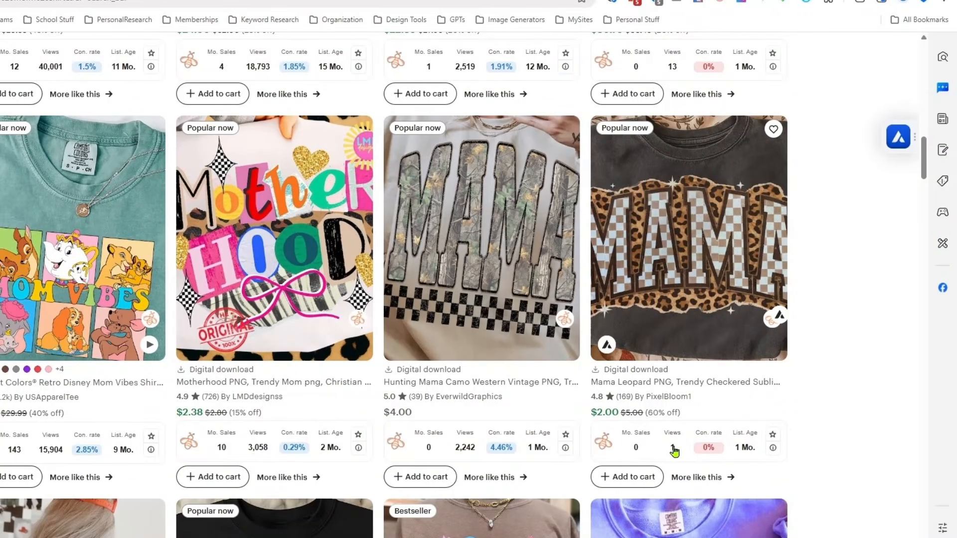
pyautogui.click(656, 255)
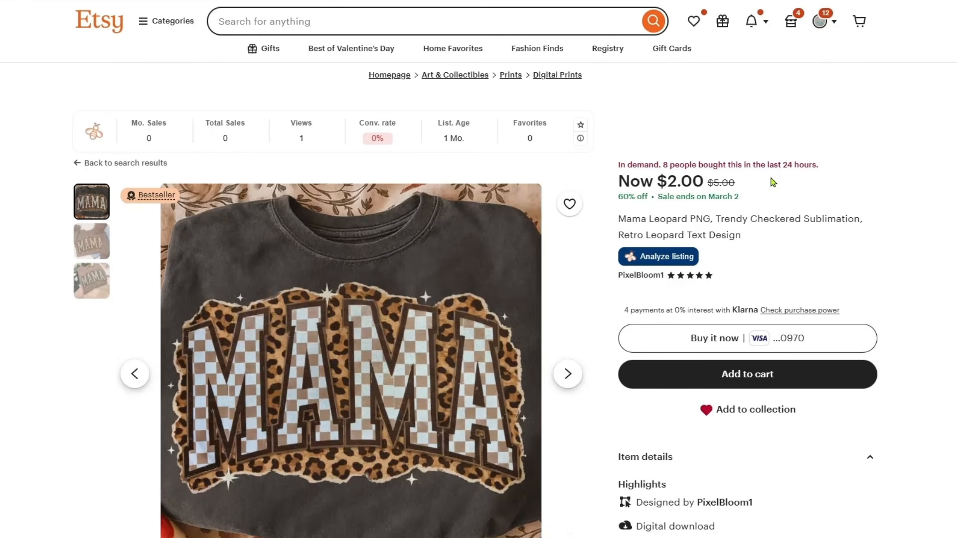
pyautogui.scroll(-2, 788, 229)
pyautogui.scroll(1, 911, 231)
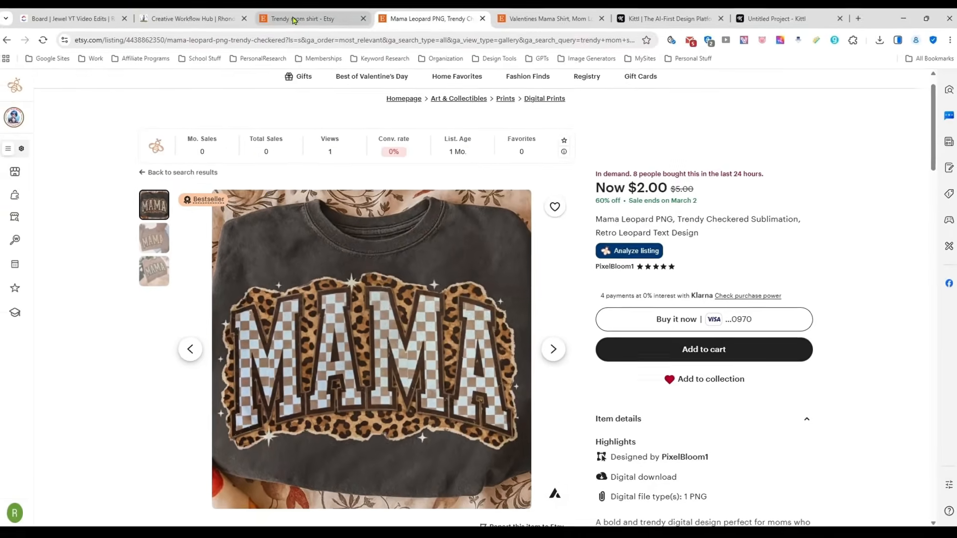
# Step: Return to the "trendy mom shirt" results and browse further rows for recurring design styles such as patterned MAMA lettering
pyautogui.click(293, 20)
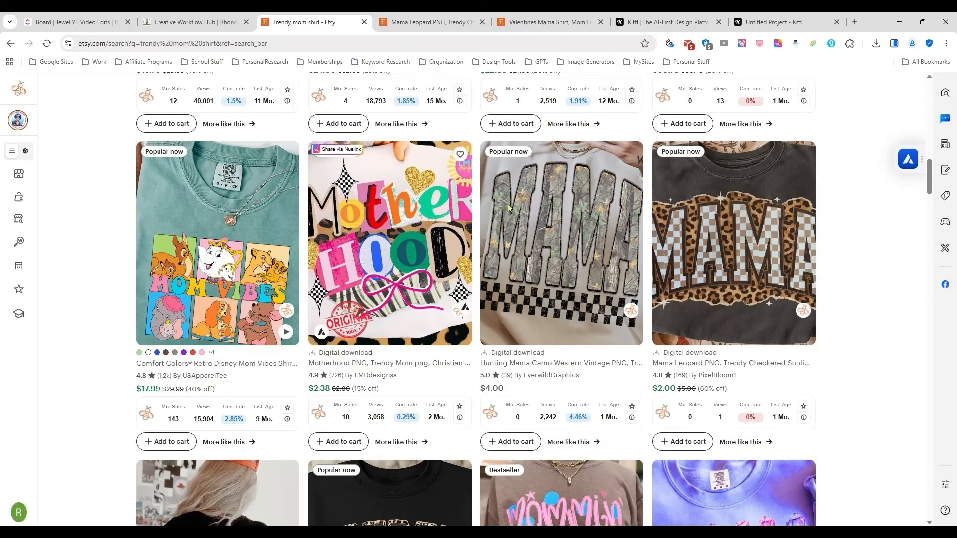
pyautogui.scroll(-6, 830, 273)
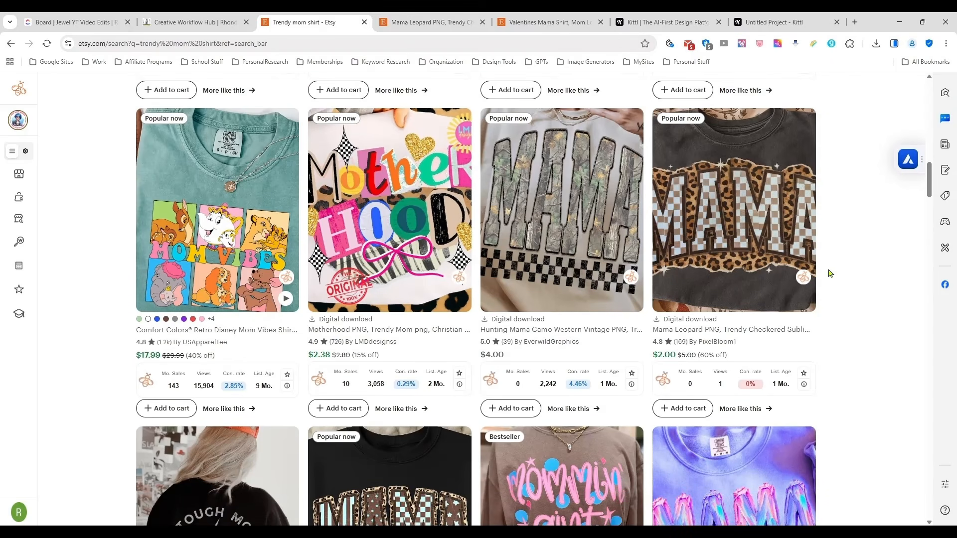
pyautogui.scroll(-1, 829, 273)
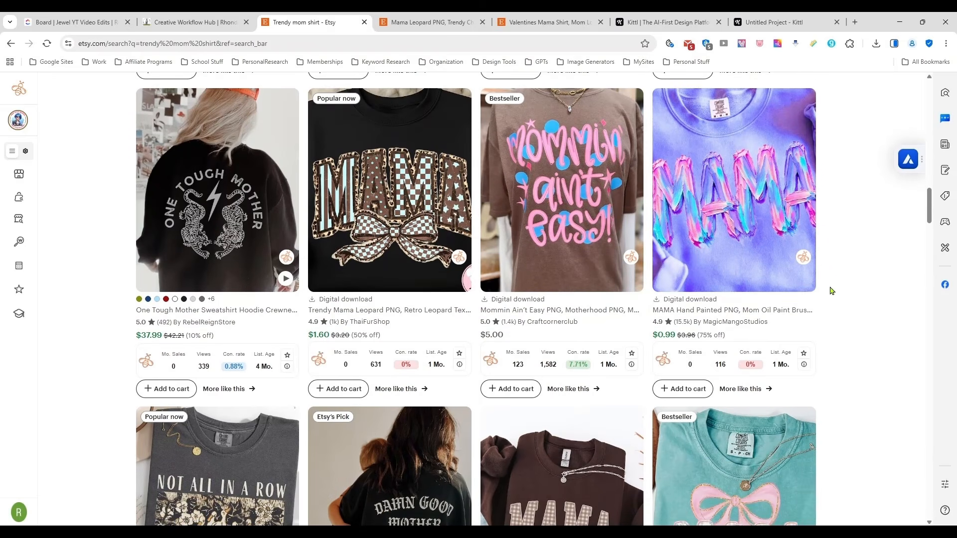
pyautogui.scroll(-5, 830, 290)
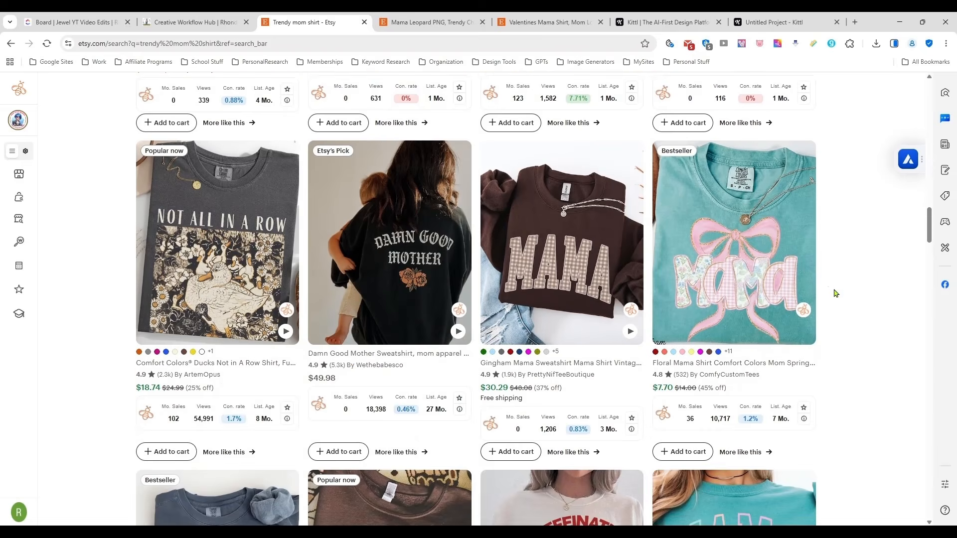
pyautogui.scroll(-12, 836, 294)
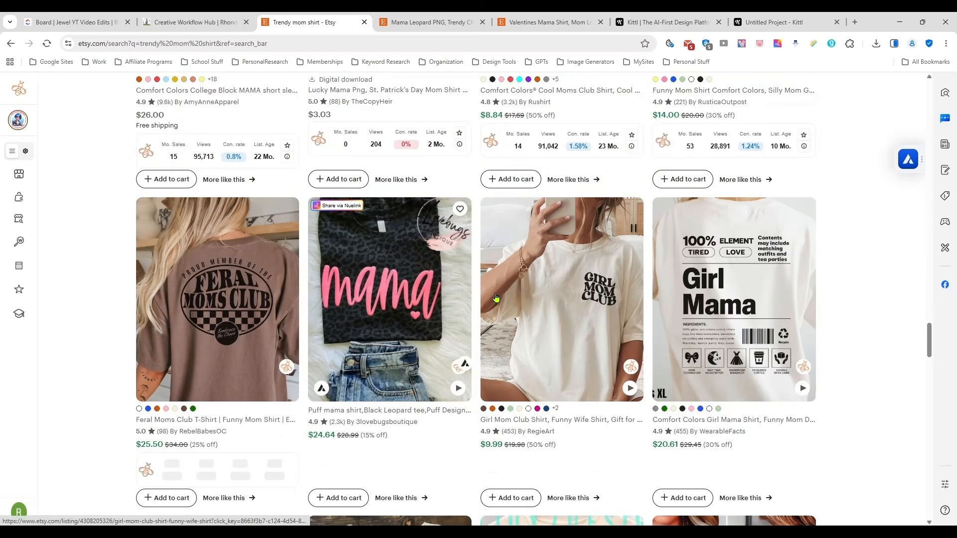
pyautogui.scroll(-6, 496, 297)
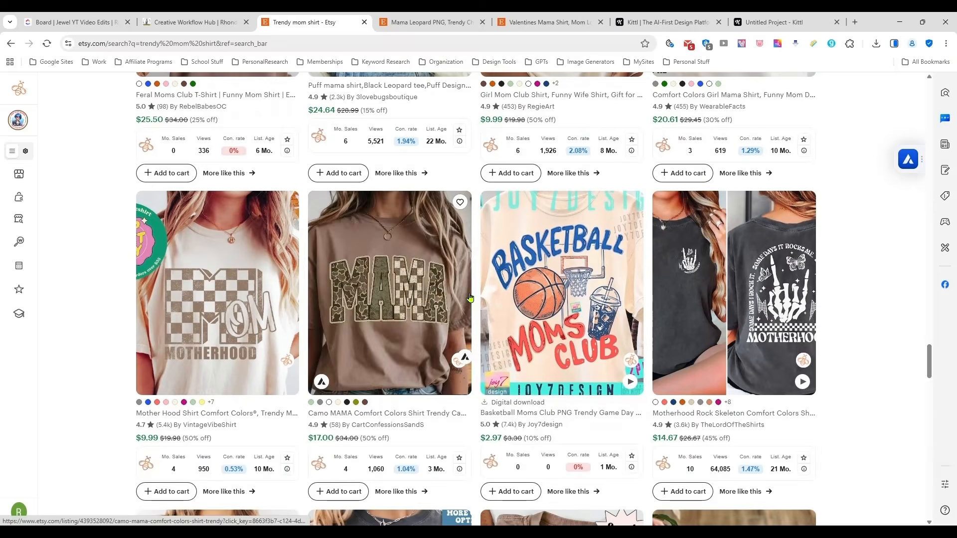
pyautogui.scroll(-4, 852, 346)
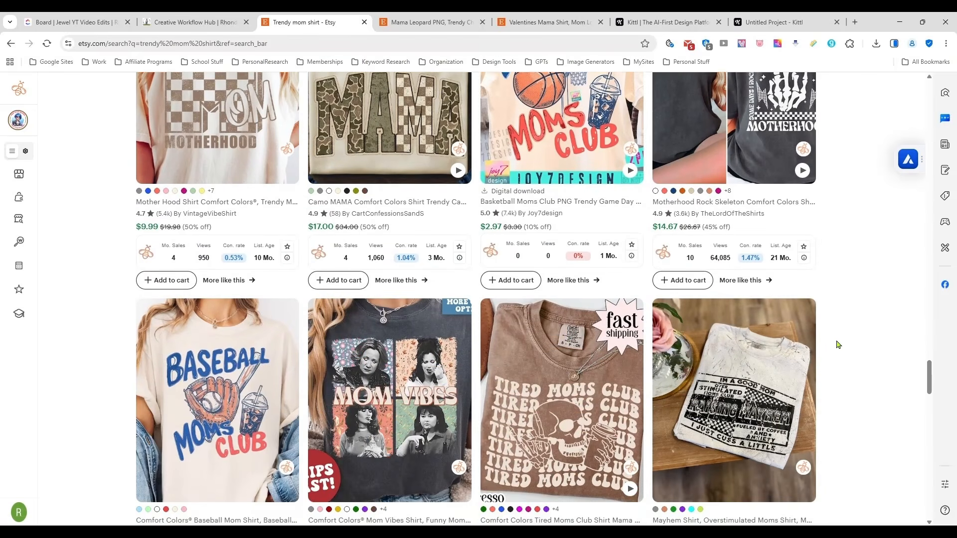
pyautogui.scroll(-2, 835, 343)
pyautogui.scroll(8, 835, 342)
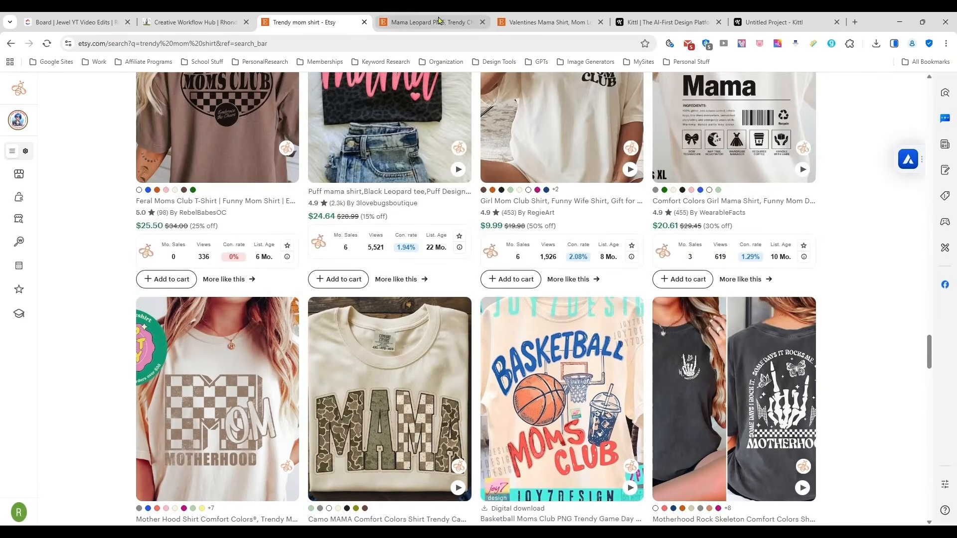
# Step: Revisit the Mama Leopard and Valentines Mama Shirt listings and copy the main product image of the Valentines shirt
pyautogui.click(439, 22)
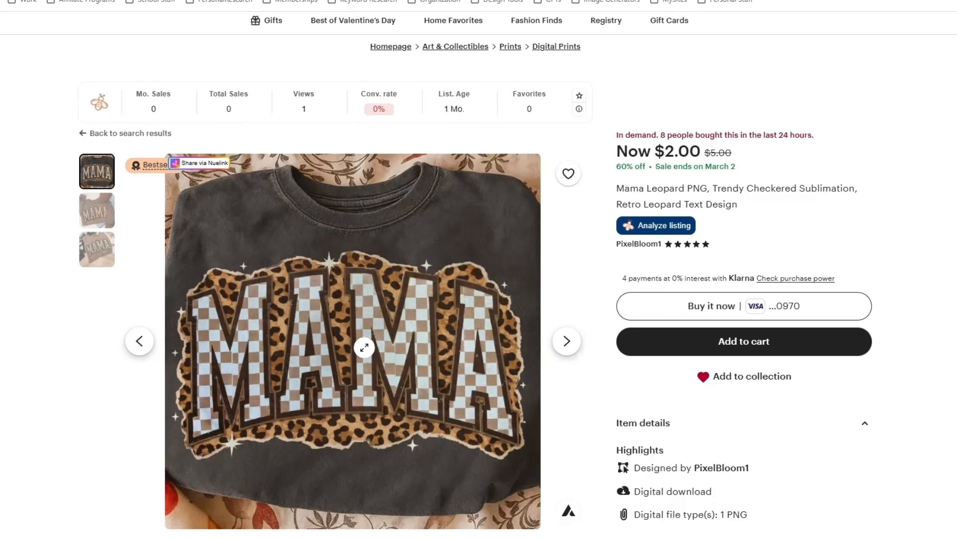
pyautogui.click(428, 0)
pyautogui.scroll(-1, 402, 363)
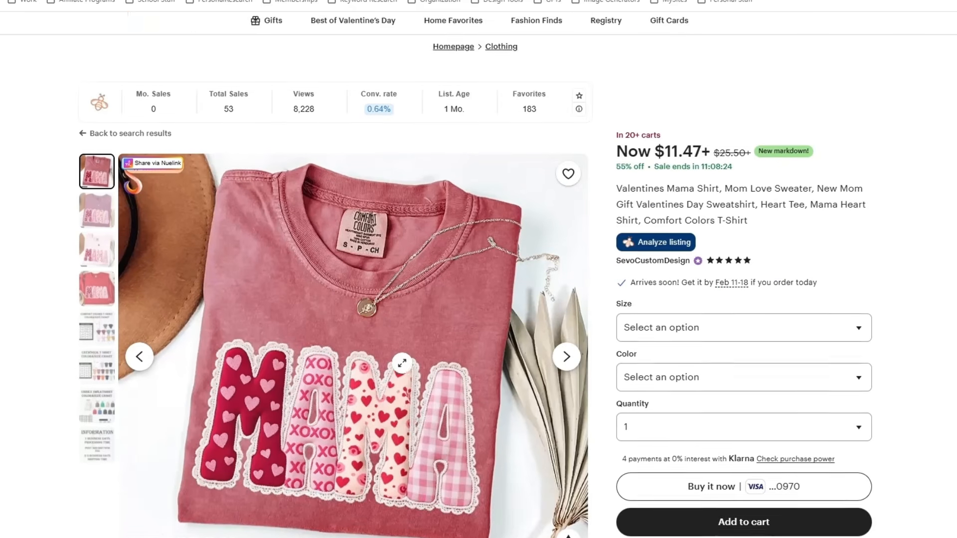
pyautogui.scroll(-1, 401, 363)
pyautogui.scroll(-1, 380, 318)
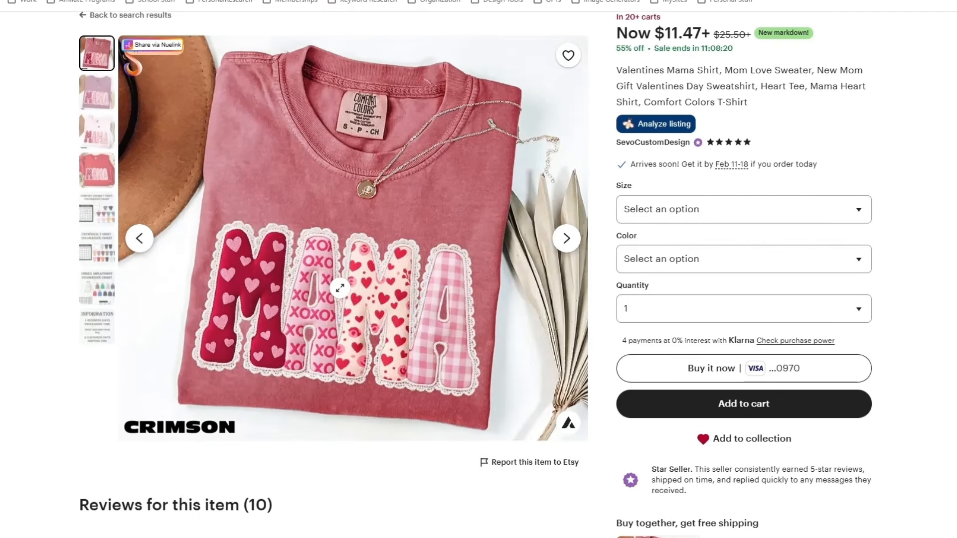
pyautogui.rightClick(347, 226)
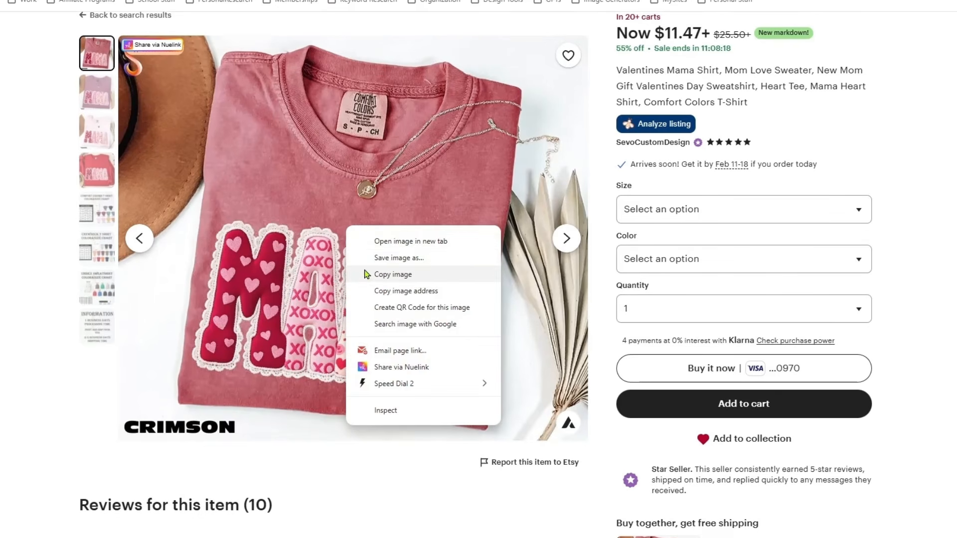
pyautogui.click(379, 274)
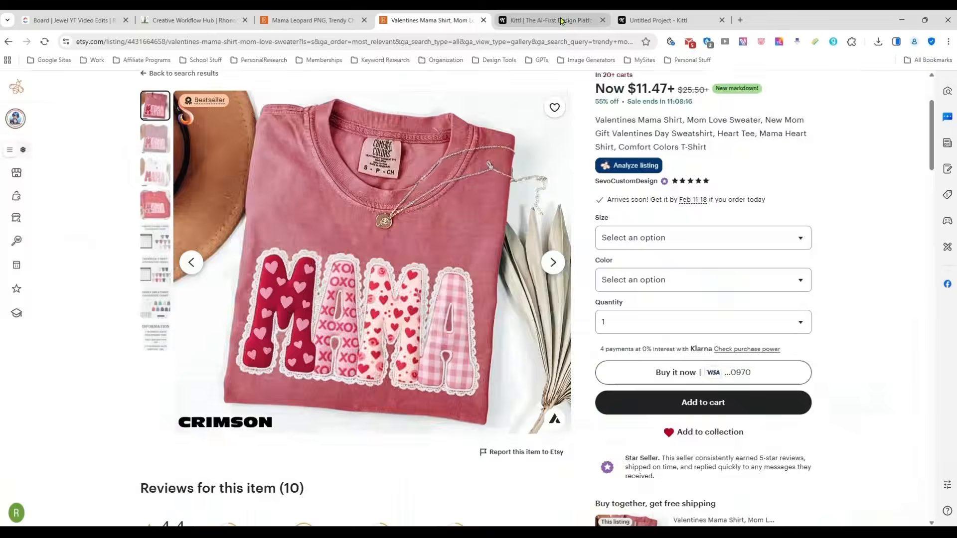
# Step: Switch to the untitled Kittl project, close the projects overview, and paste the copied shirt image, placing it inside Artboard 1
pyautogui.click(562, 21)
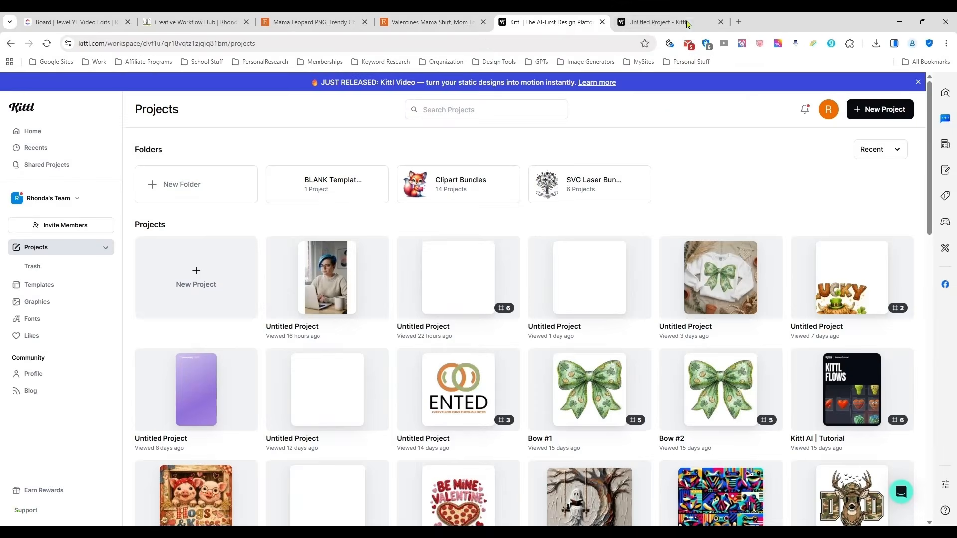
pyautogui.click(688, 21)
pyautogui.click(603, 20)
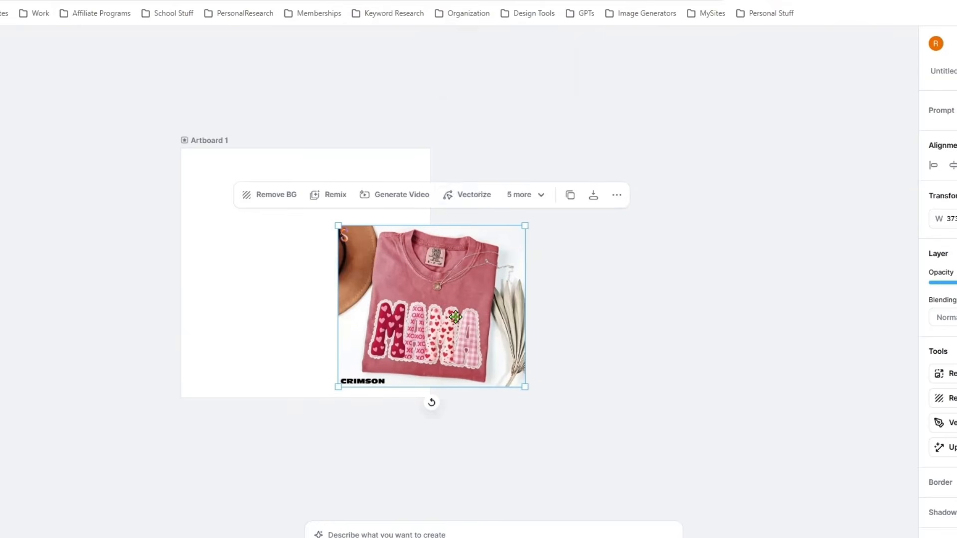
pyautogui.moveTo(470, 323); pyautogui.dragTo(299, 253)
pyautogui.moveTo(321, 203); pyautogui.dragTo(322, 205)
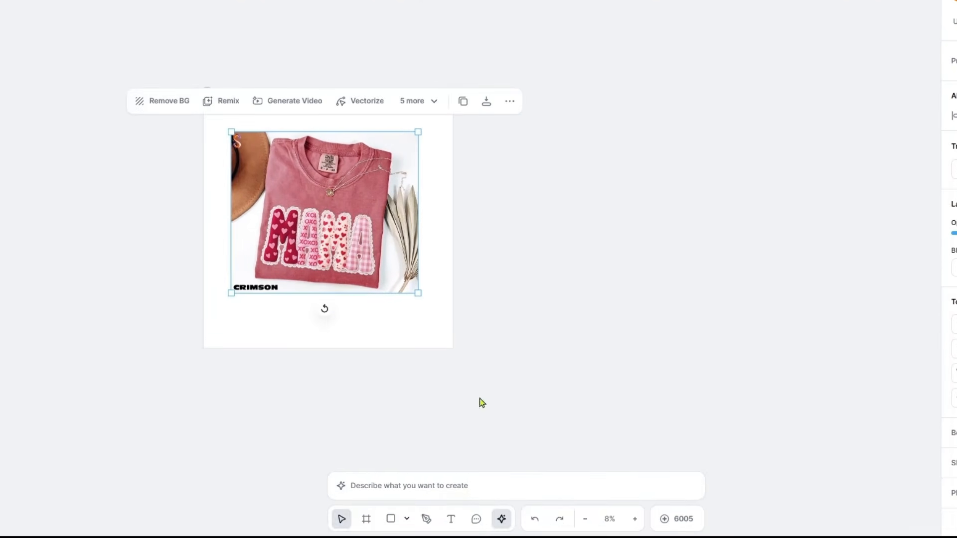
# Step: Generate remixes of the shirt image with the prompt "isolate the design only, remove the shirt and background"
pyautogui.click(480, 476)
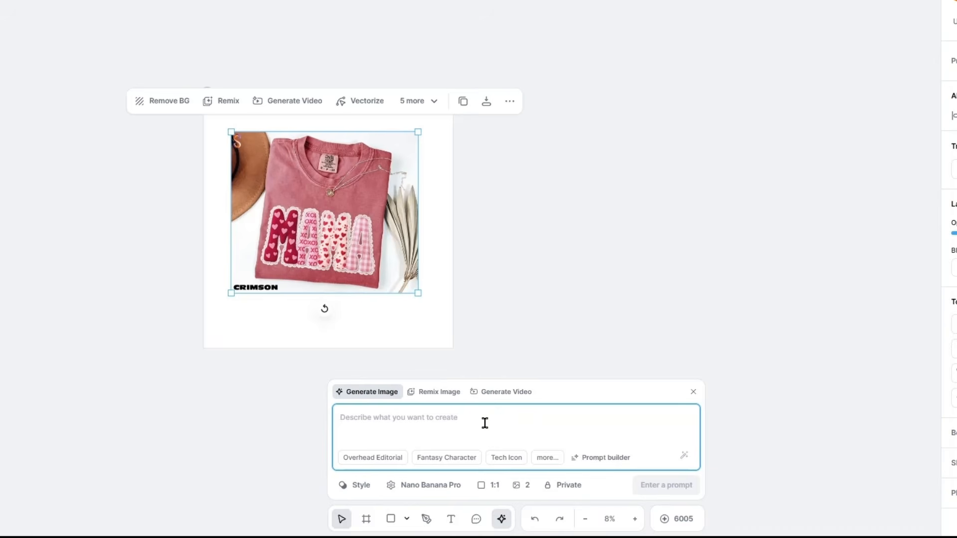
pyautogui.click(438, 392)
pyautogui.moveTo(361, 257); pyautogui.dragTo(355, 244)
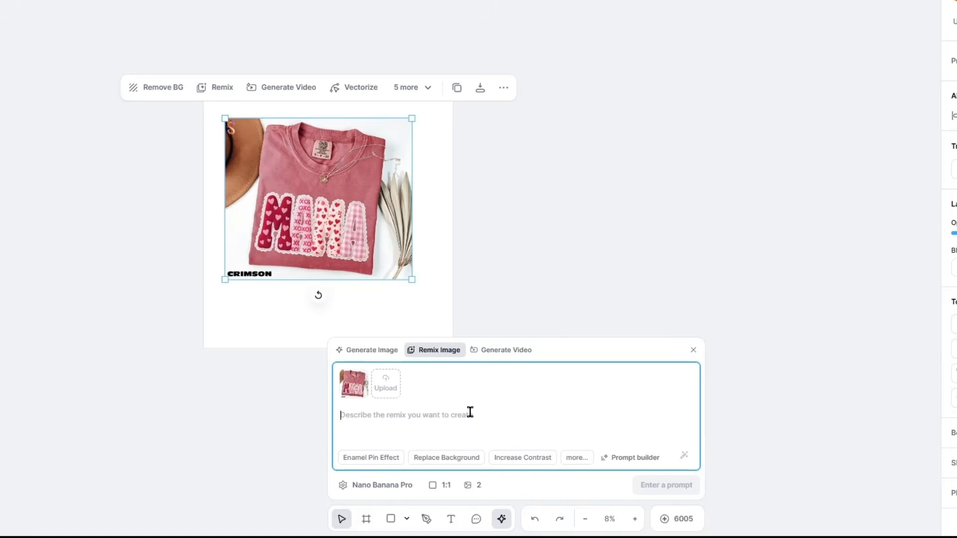
pyautogui.write('iso')
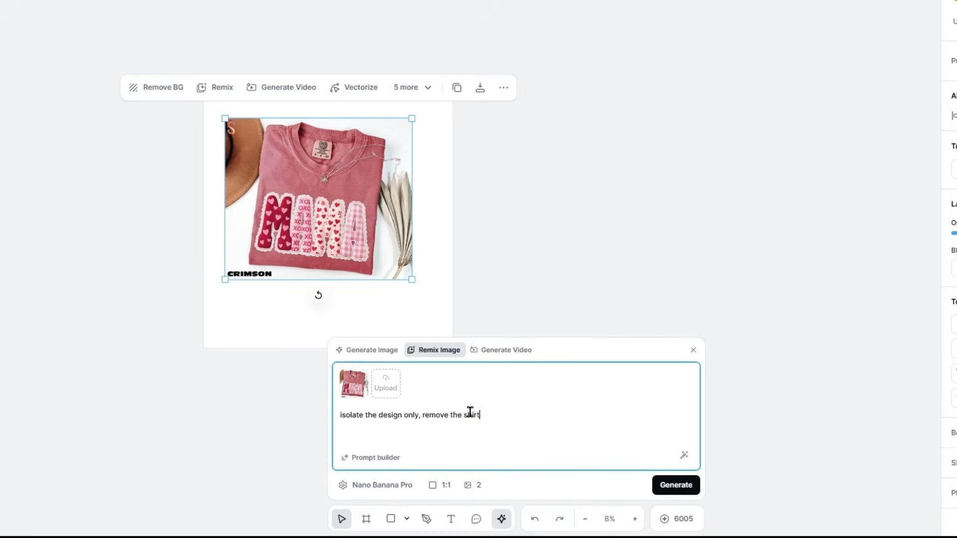
pyautogui.write('ckground')
pyautogui.click(673, 485)
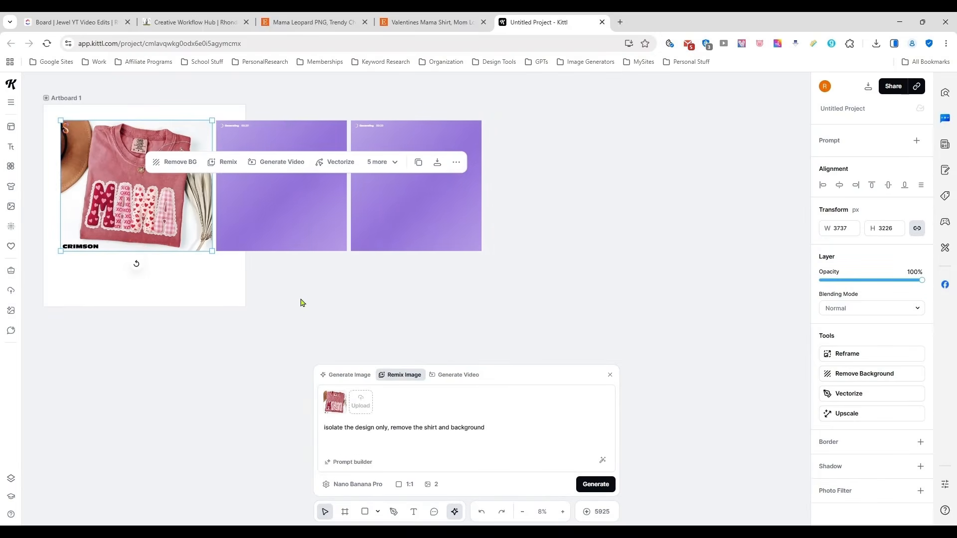
# Step: Delete the original shirt photo, then place the isolated MAMA lettering in Artboard 1, scaled down to fit the artboard's width
pyautogui.moveTo(291, 286); pyautogui.dragTo(393, 293)
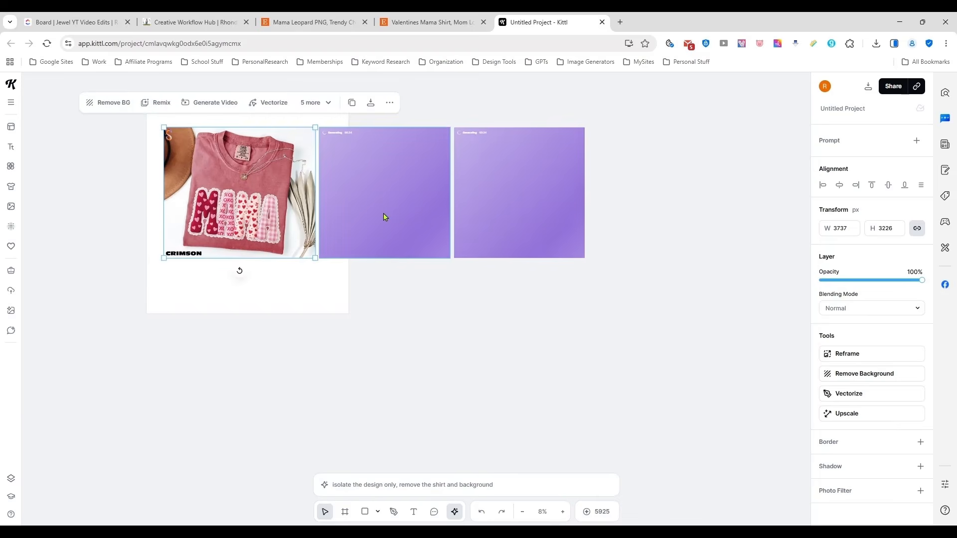
pyautogui.moveTo(384, 214); pyautogui.dragTo(383, 299)
pyautogui.moveTo(518, 200); pyautogui.dragTo(519, 186)
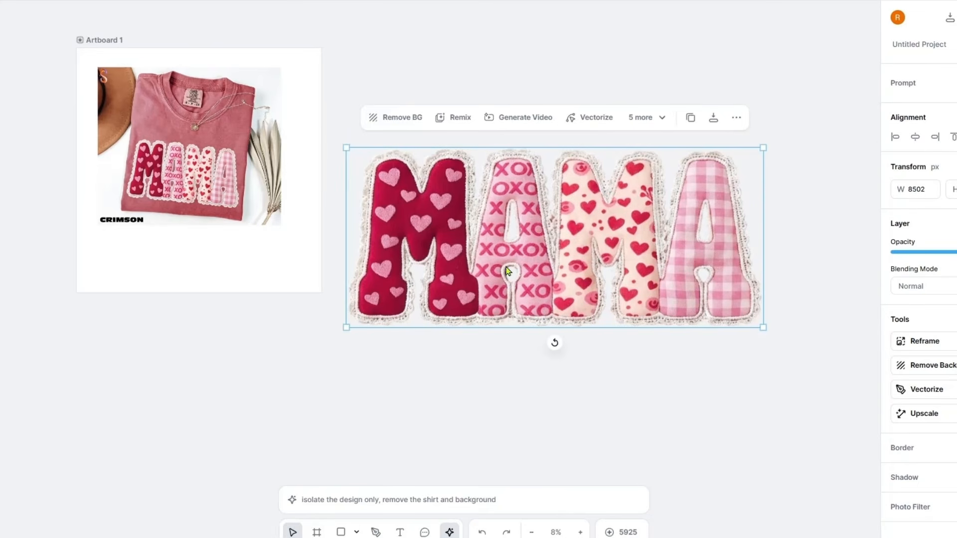
pyautogui.click(203, 163)
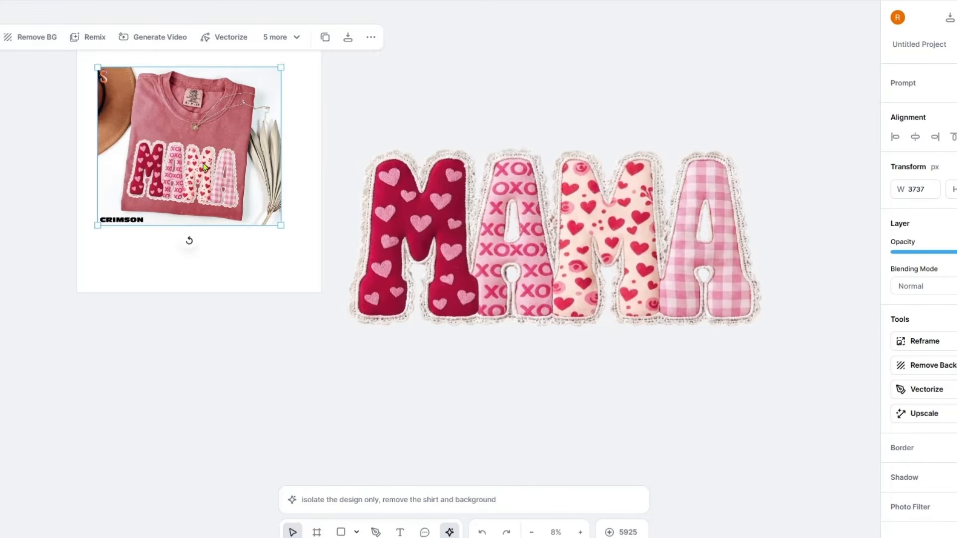
pyautogui.press('Delete')
pyautogui.moveTo(568, 246); pyautogui.dragTo(285, 185)
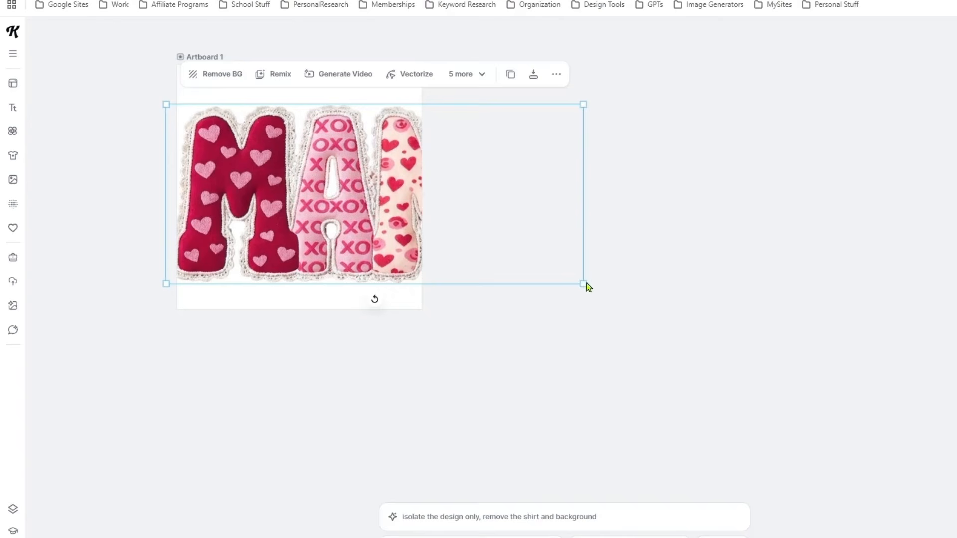
pyautogui.moveTo(587, 287); pyautogui.dragTo(386, 226)
pyautogui.moveTo(327, 172); pyautogui.dragTo(336, 188)
pyautogui.click(456, 238)
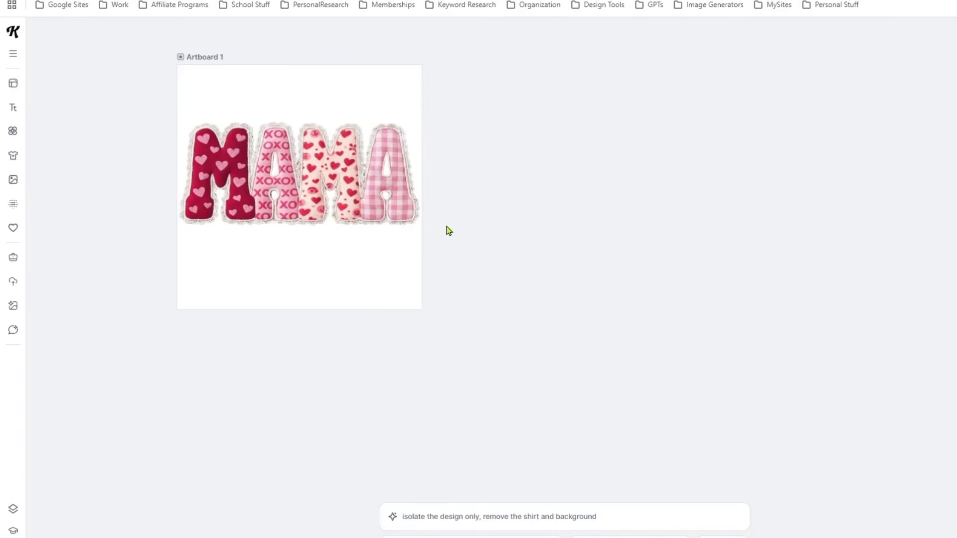
# Step: Add a smartboard linked to Artboard 1
pyautogui.click(205, 58)
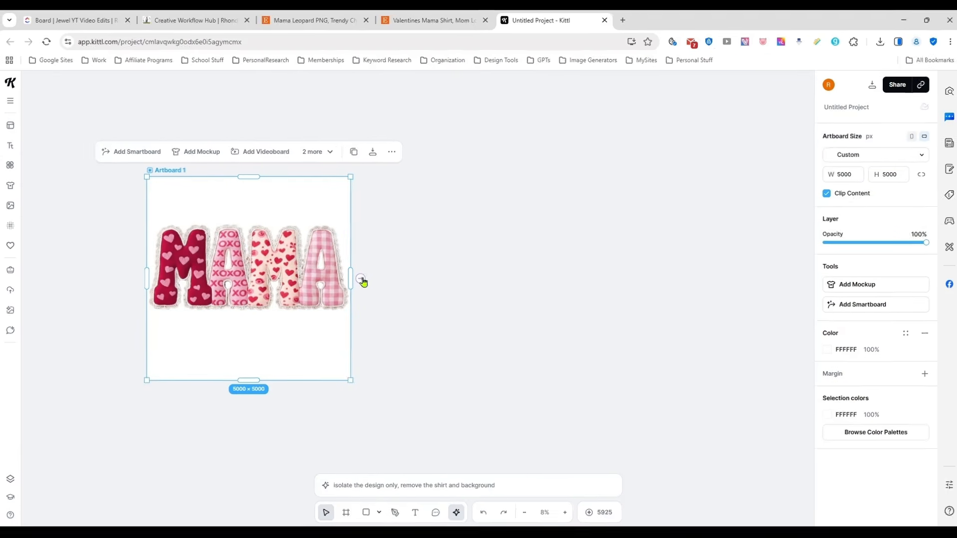
pyautogui.click(359, 279)
pyautogui.click(387, 272)
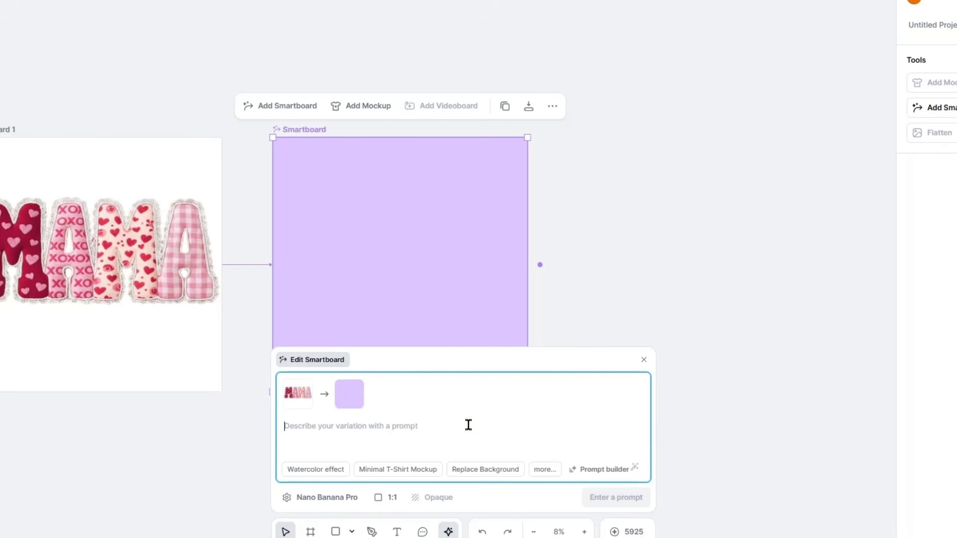
# Step: Write the image generation prompt "Keep the word Mama, but Change the theme to kentucky derby"
pyautogui.click(630, 305)
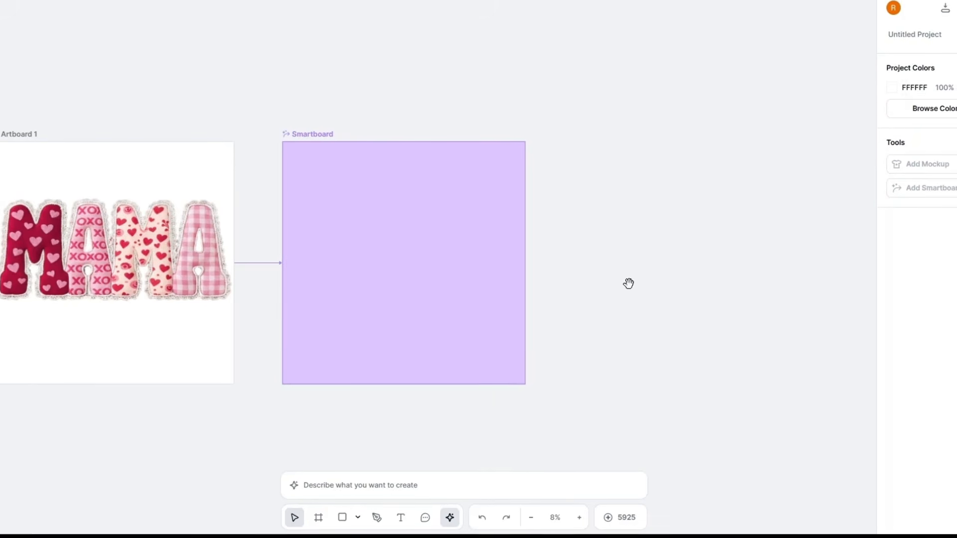
pyautogui.scroll(-5, 629, 283)
pyautogui.click(526, 486)
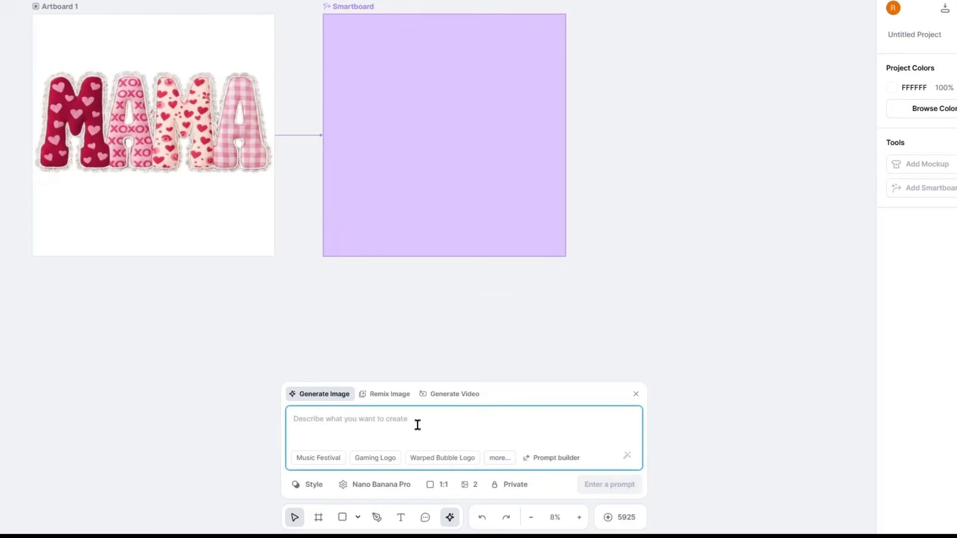
pyautogui.write('Change this to a kentucky derby theme')
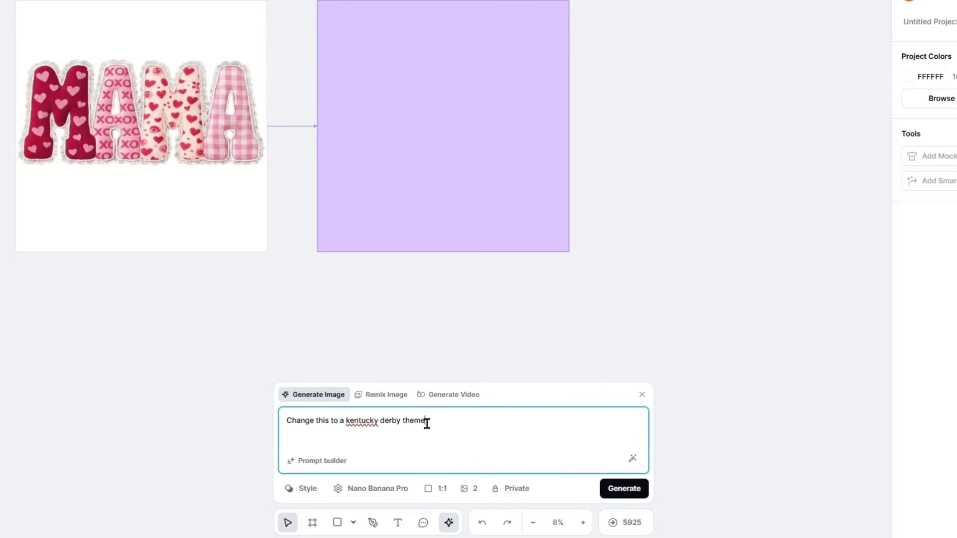
pyautogui.write('Keep the word M')
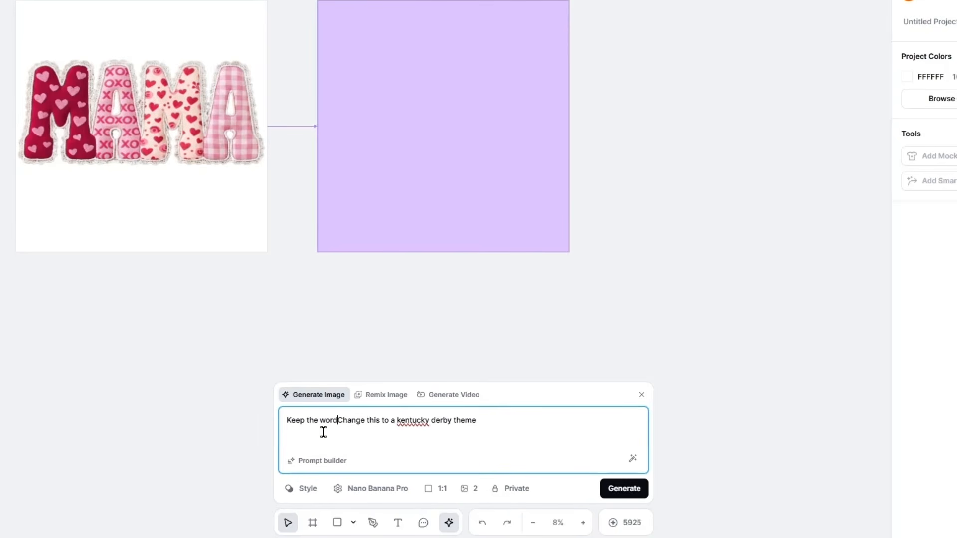
pyautogui.write('ama, but')
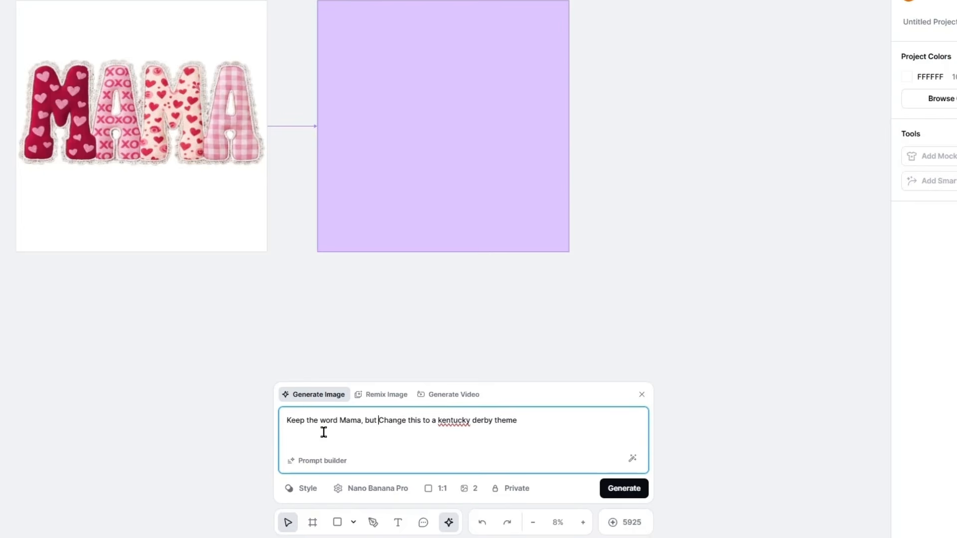
pyautogui.doubleClick(418, 422)
pyautogui.write('the theme')
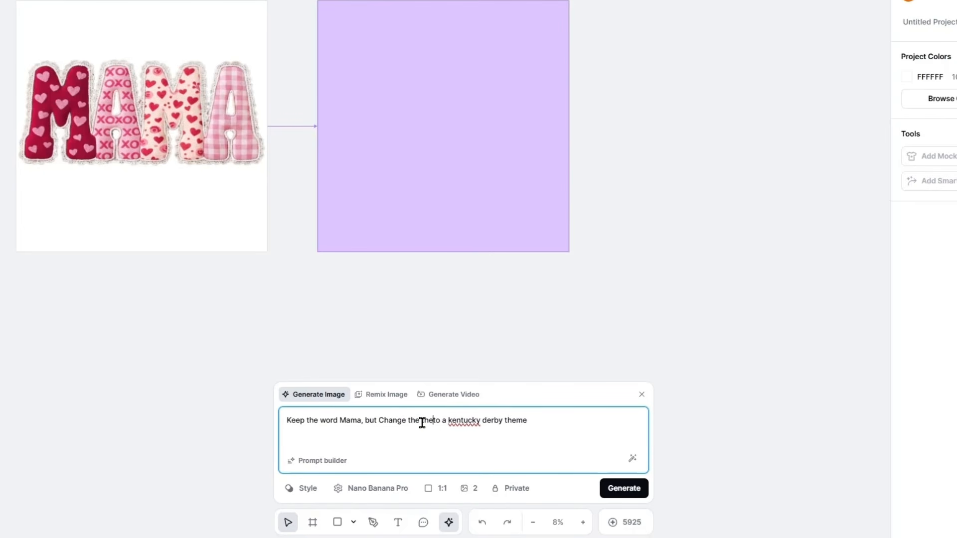
pyautogui.write(' to kentucky d')
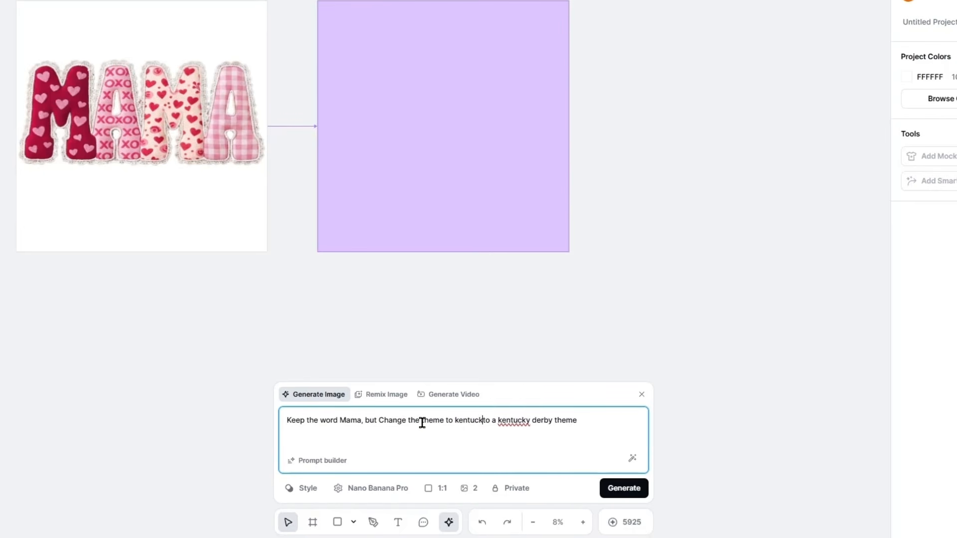
pyautogui.write('erby')
pyautogui.press('Delete')
pyautogui.press('Delete')
pyautogui.press('Delete')
pyautogui.press('Delete')
pyautogui.press('Delete')
pyautogui.press('Delete')
pyautogui.press('Delete')
pyautogui.press('Delete')
pyautogui.press('Delete')
pyautogui.press('Delete')
pyautogui.press('Delete')
pyautogui.press('Delete')
pyautogui.press('Delete')
pyautogui.press('Delete')
pyautogui.press('Delete')
pyautogui.press('Delete')
pyautogui.press('Delete')
pyautogui.press('Delete')
pyautogui.press('Delete')
pyautogui.press('Delete')
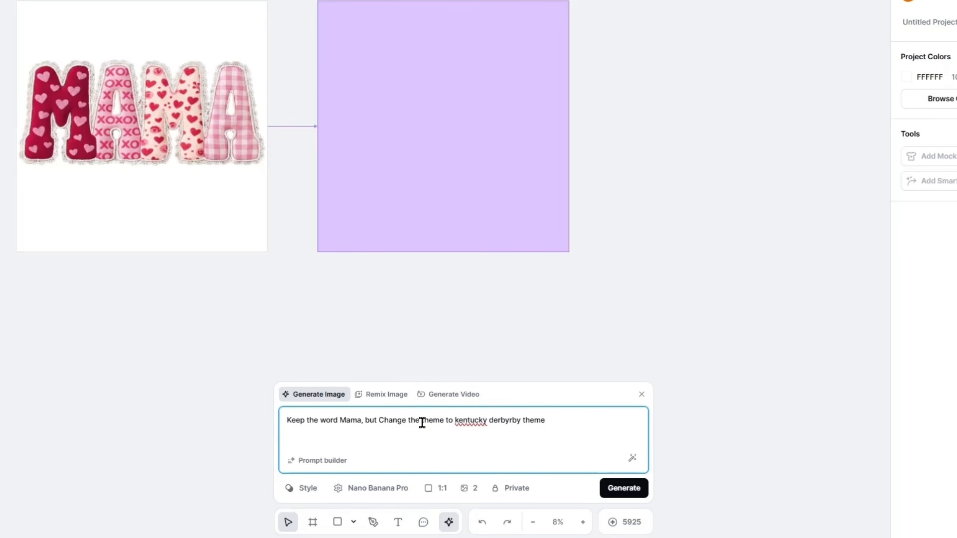
# Step: Generate standalone images from the prompt, move both placeholders off the smartboard, and set the number of images per generation to 1
pyautogui.click(625, 496)
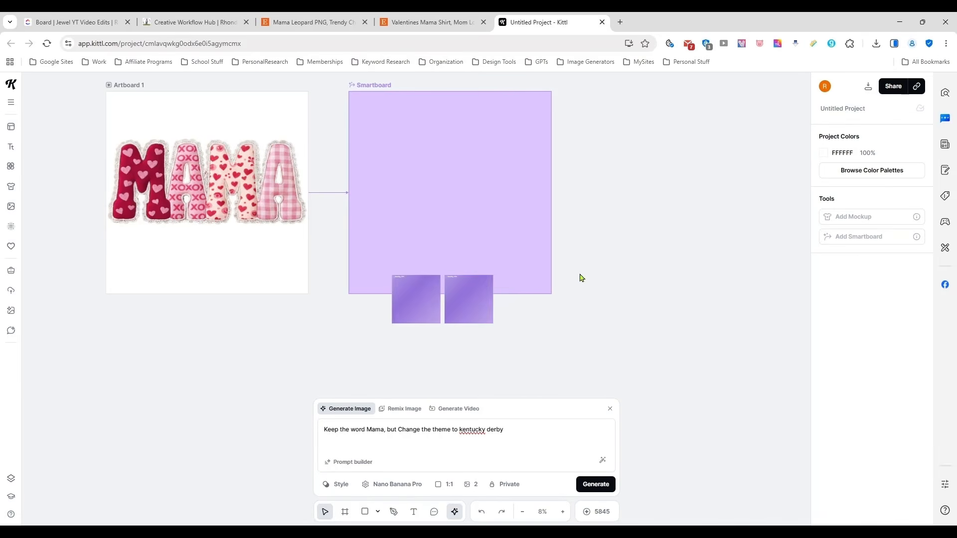
pyautogui.moveTo(467, 313); pyautogui.dragTo(580, 222)
pyautogui.moveTo(408, 305); pyautogui.dragTo(573, 266)
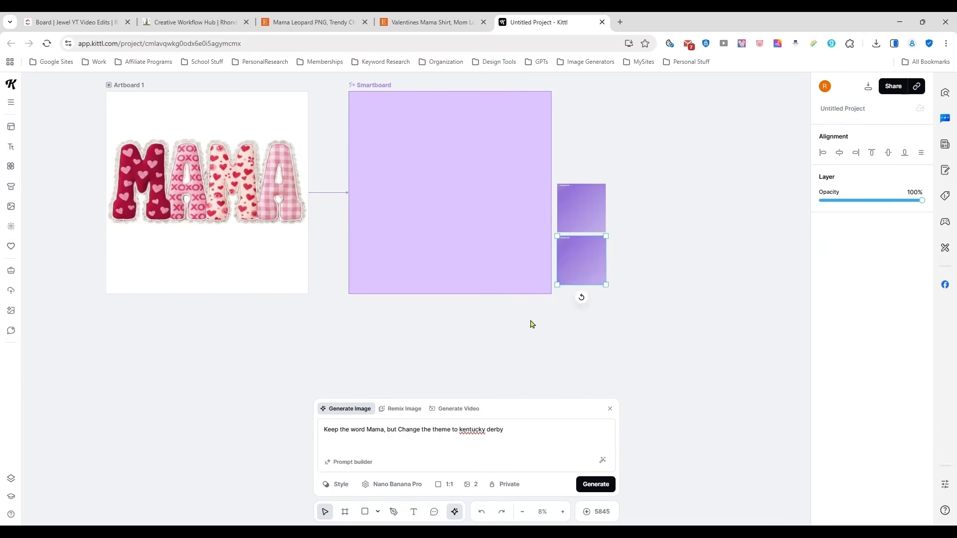
pyautogui.click(471, 483)
pyautogui.click(488, 409)
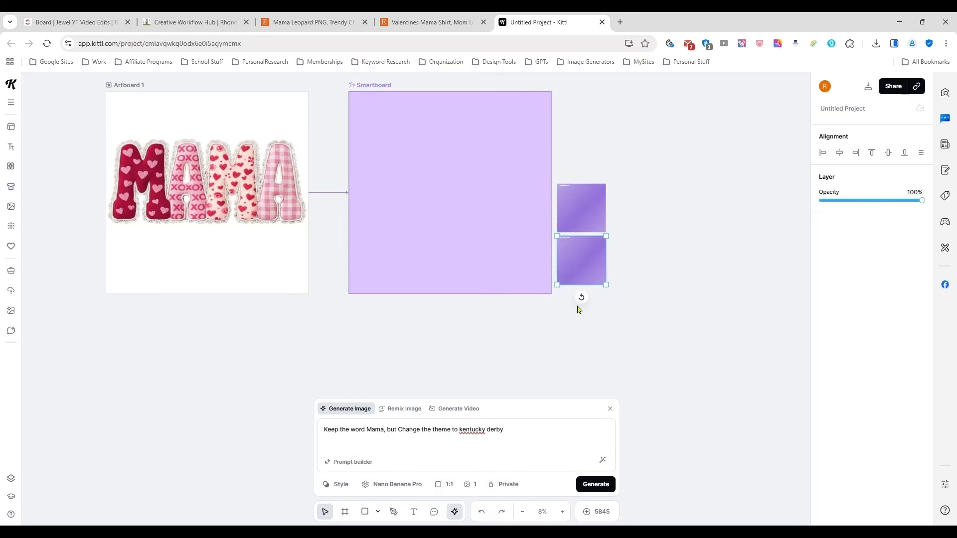
pyautogui.moveTo(580, 264); pyautogui.dragTo(602, 267)
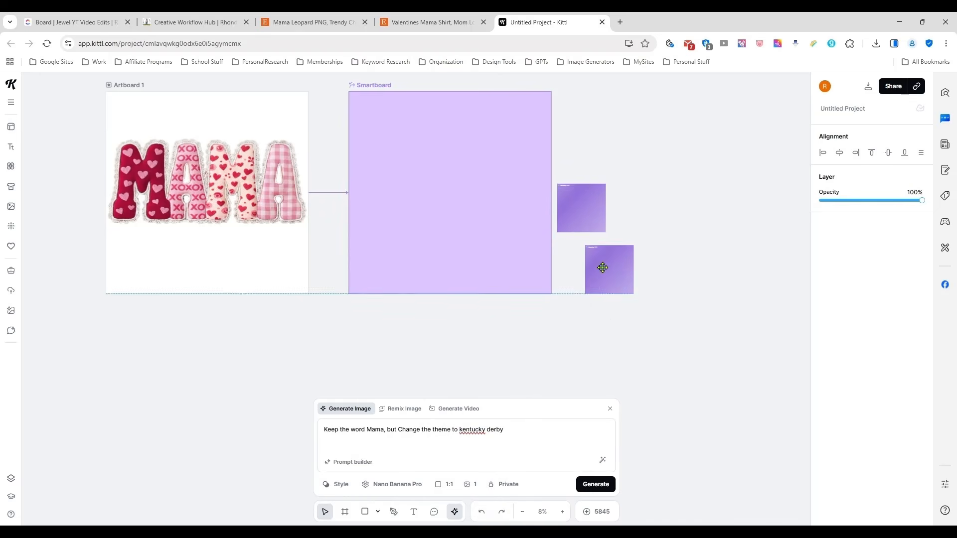
pyautogui.moveTo(592, 218); pyautogui.dragTo(613, 198)
# Step: Delete the two standalone image placeholders beside the smartboard
pyautogui.click(417, 171)
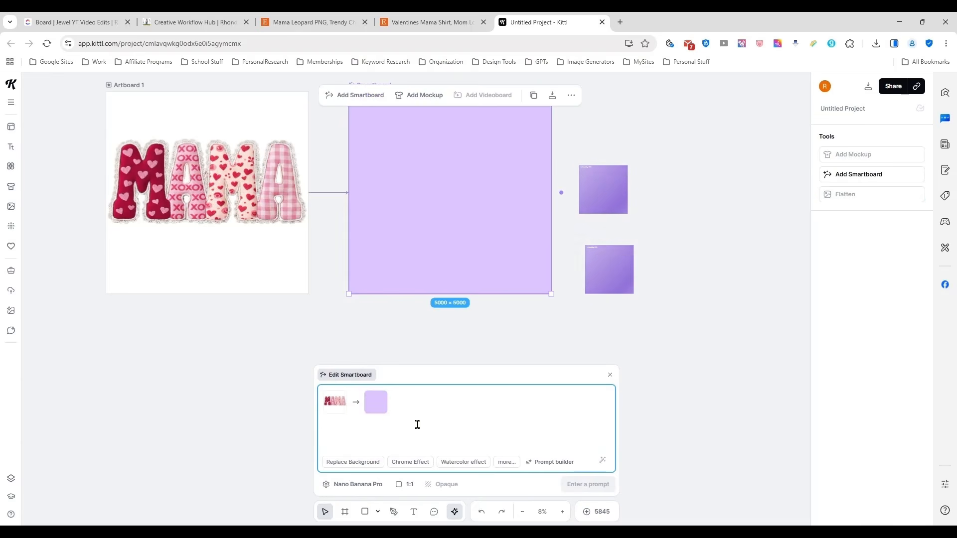
pyautogui.click(601, 261)
pyautogui.click(603, 201)
pyautogui.press('Delete')
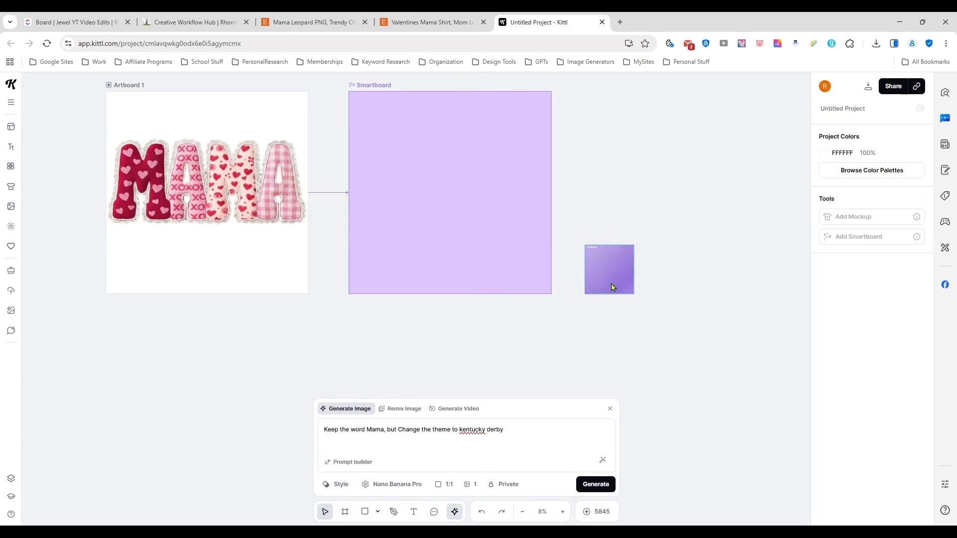
pyautogui.click(612, 286)
pyautogui.press('Delete')
# Step: Copy the Kentucky Derby prompt into the smartboard's prompt and generate the variation of the MAMA design there
pyautogui.tripleClick(409, 429)
pyautogui.hotkey('ctrl', 'c')
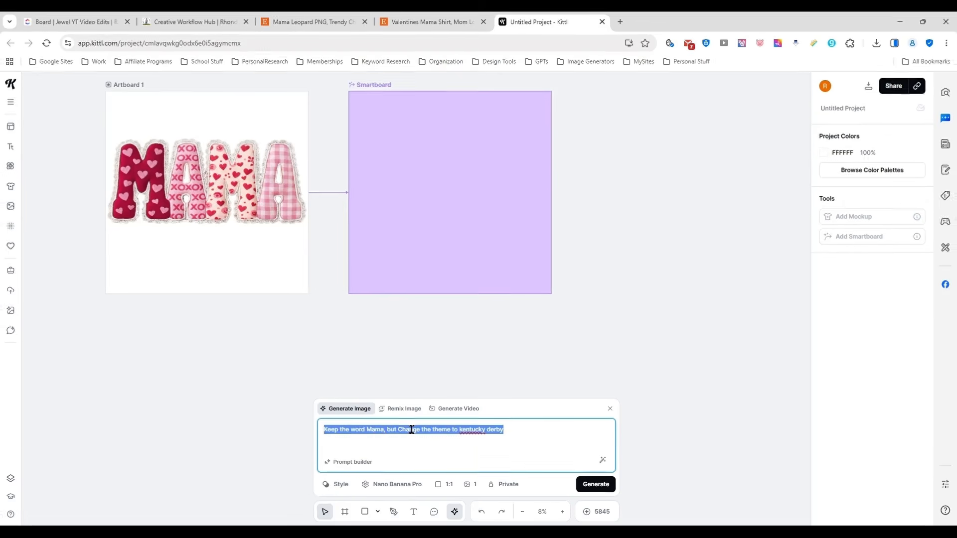
pyautogui.click(387, 111)
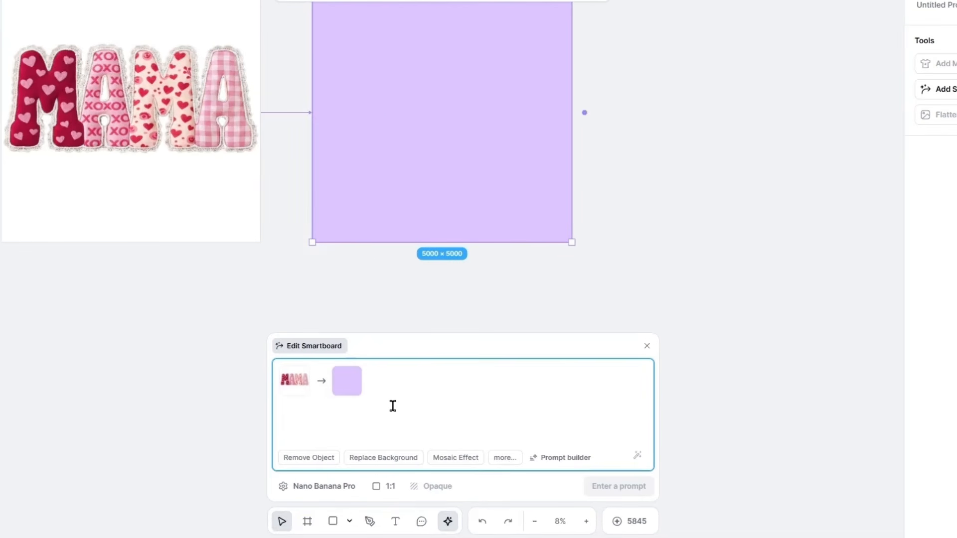
pyautogui.hotkey('ctrl', 'v')
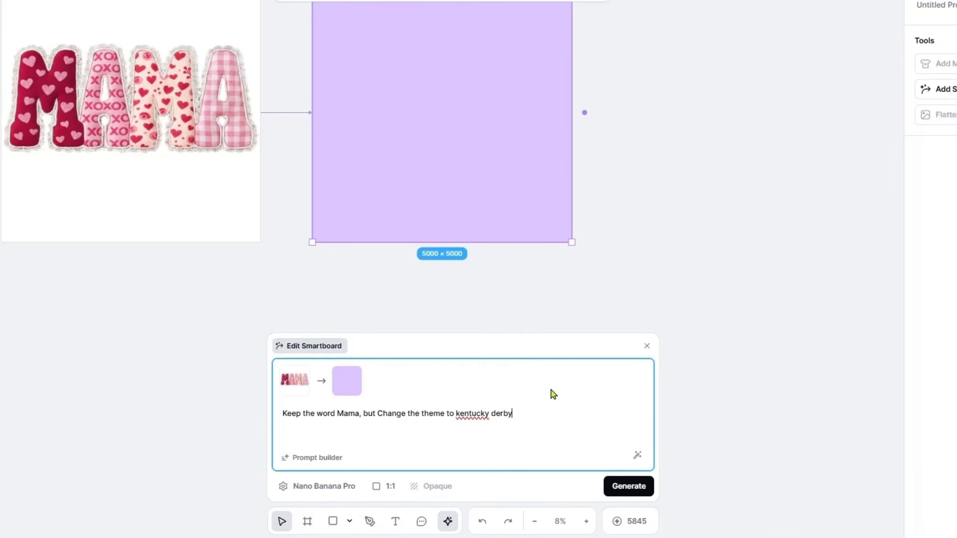
pyautogui.click(621, 486)
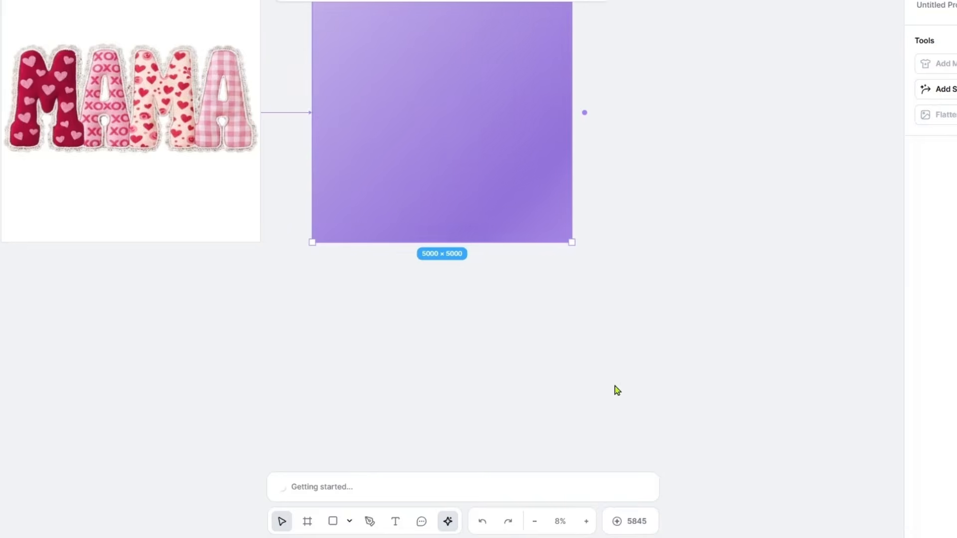
# Step: Move the smartboard closer to Artboard 1
pyautogui.scroll(2, 623, 252)
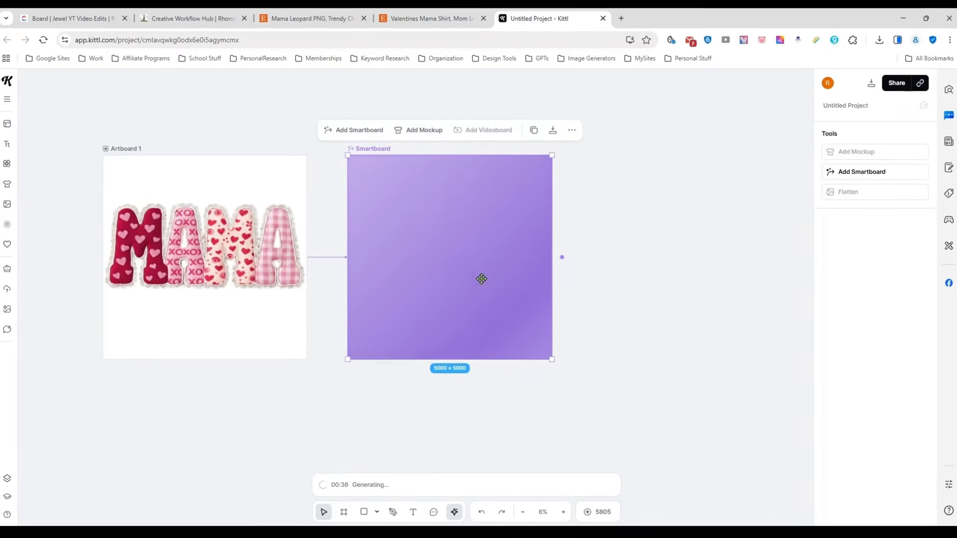
pyautogui.moveTo(444, 214); pyautogui.dragTo(430, 211)
pyautogui.moveTo(441, 270); pyautogui.dragTo(428, 267)
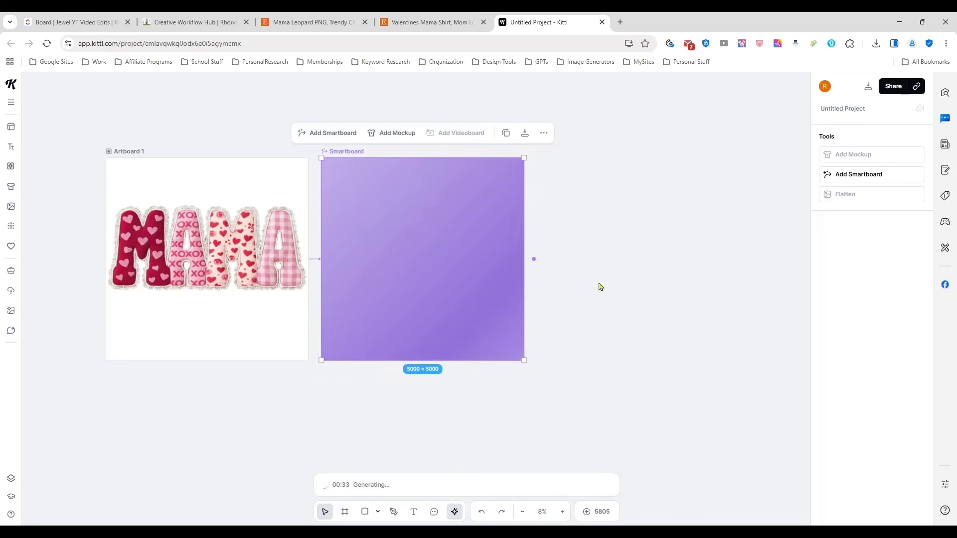
pyautogui.scroll(-2, 602, 272)
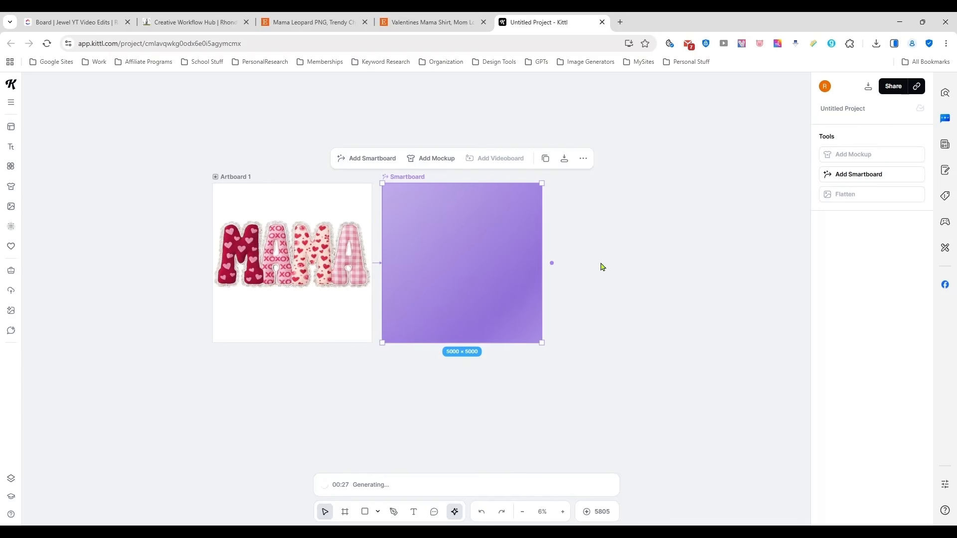
pyautogui.moveTo(615, 355); pyautogui.dragTo(549, 303)
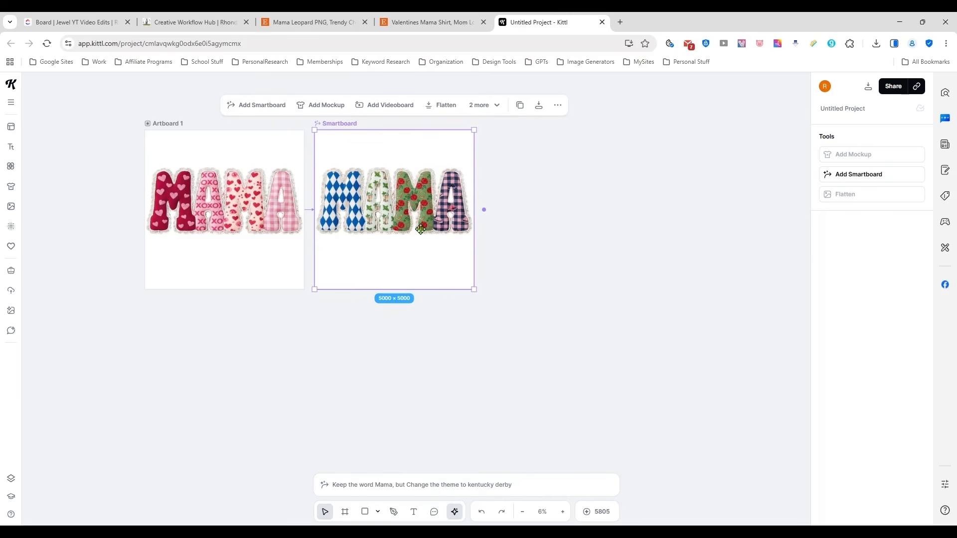
# Step: Inspect the generated Kentucky Derby lettering up close and move the smartboard higher and farther away from Artboard 1
pyautogui.scroll(5, 421, 230)
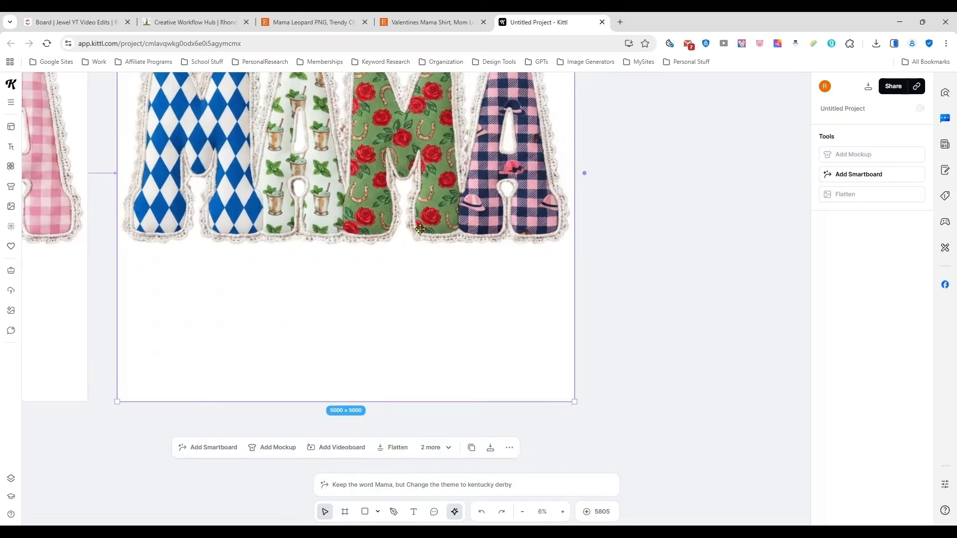
pyautogui.moveTo(484, 304); pyautogui.dragTo(598, 343)
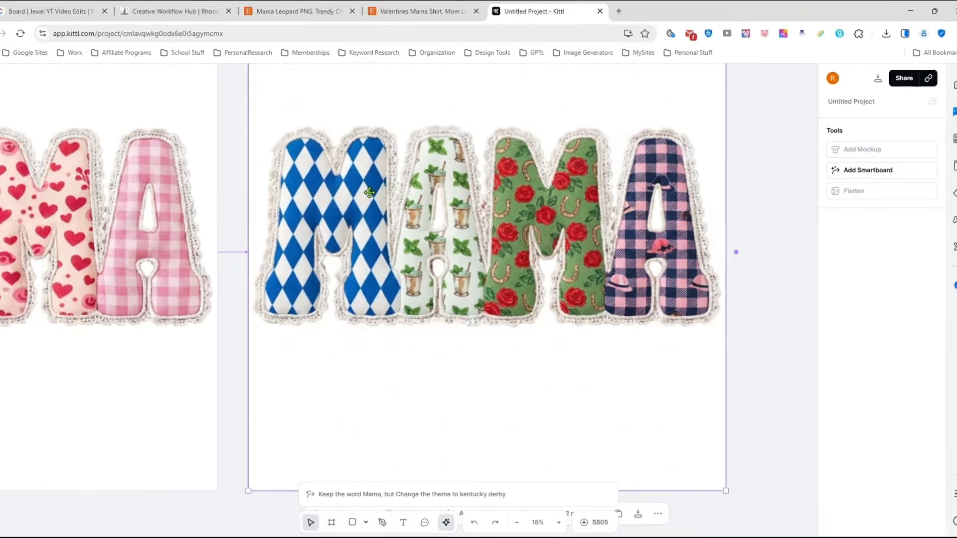
pyautogui.scroll(-4, 332, 182)
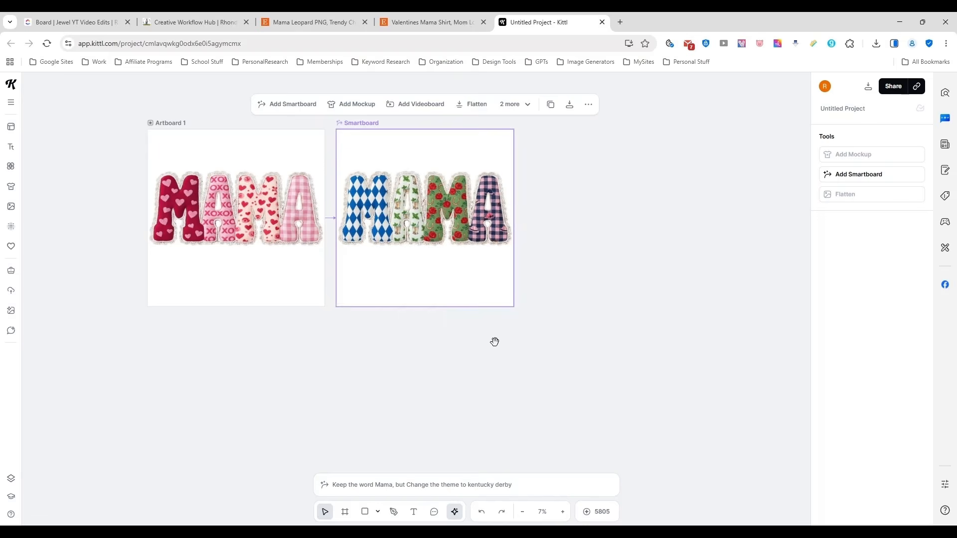
pyautogui.moveTo(493, 341); pyautogui.dragTo(459, 357)
pyautogui.moveTo(416, 237); pyautogui.dragTo(442, 191)
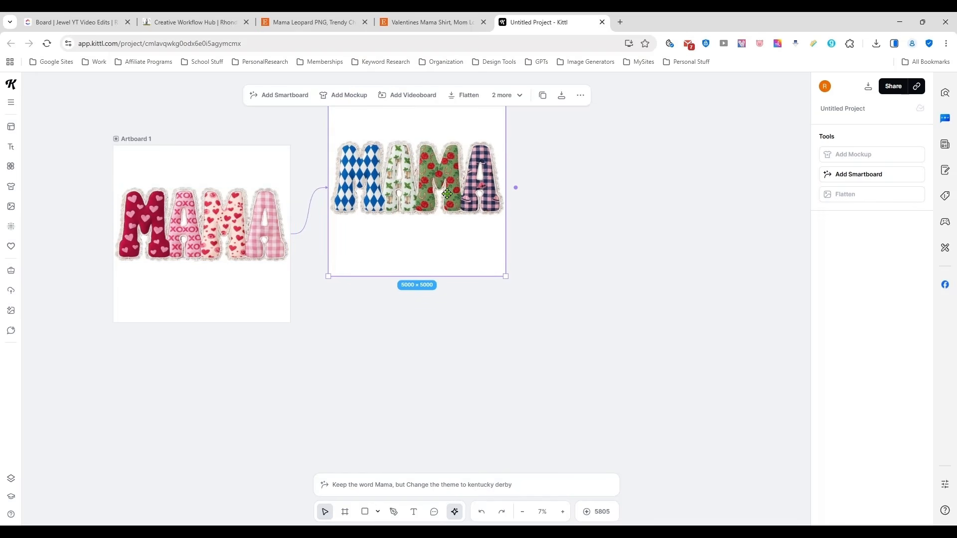
pyautogui.moveTo(450, 194); pyautogui.dragTo(477, 196)
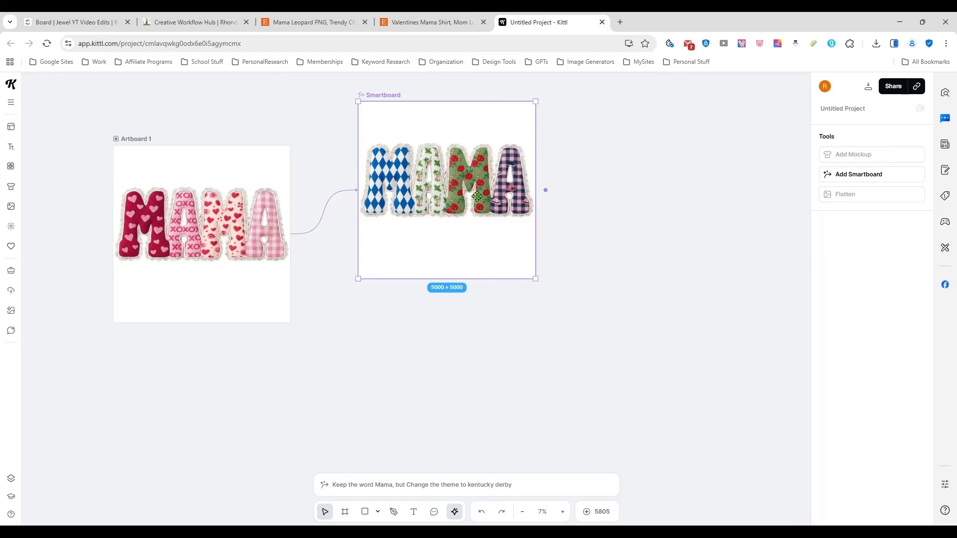
# Step: Connect a new AI image smartboard to Artboard 1 and generate it with the prompt "Change this from valentines to a grand millenial blue toile theme"
pyautogui.click(135, 140)
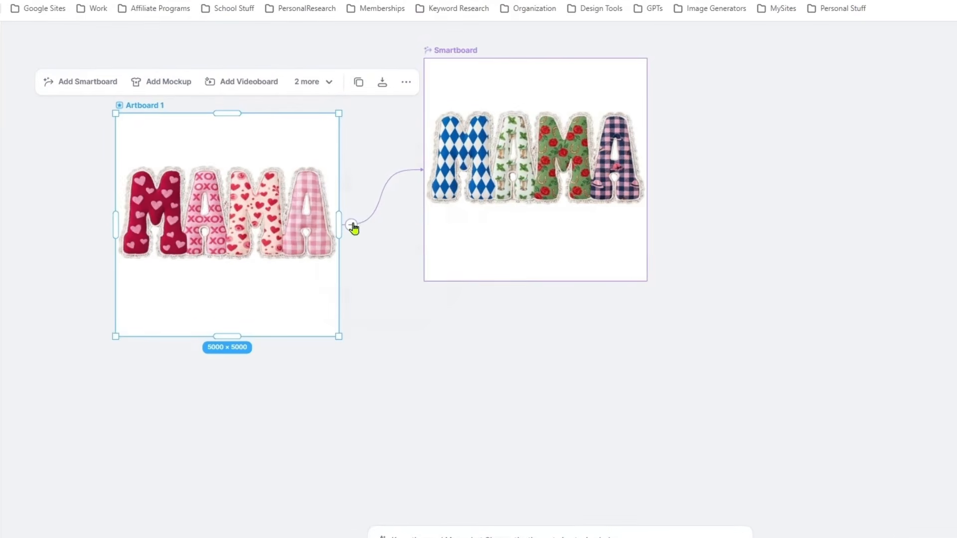
pyautogui.click(353, 229)
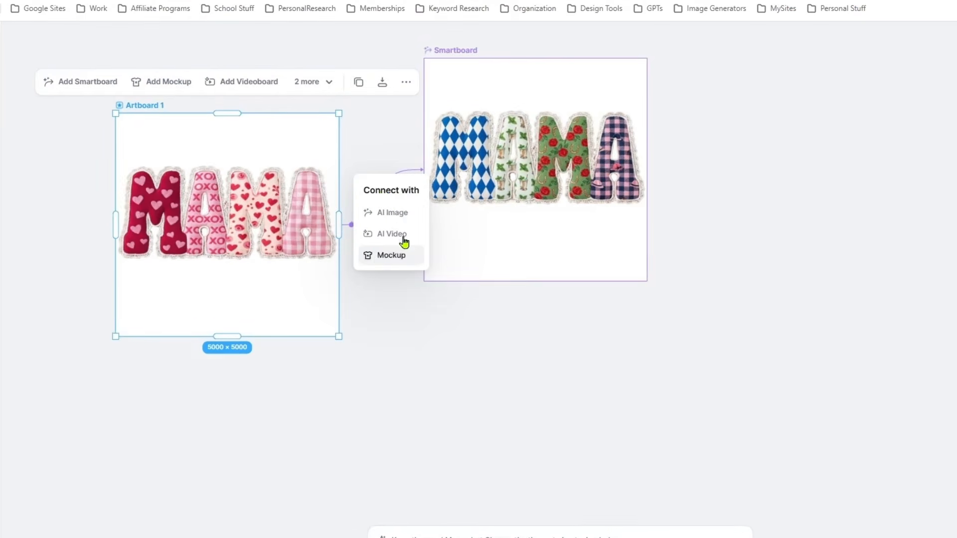
pyautogui.click(395, 211)
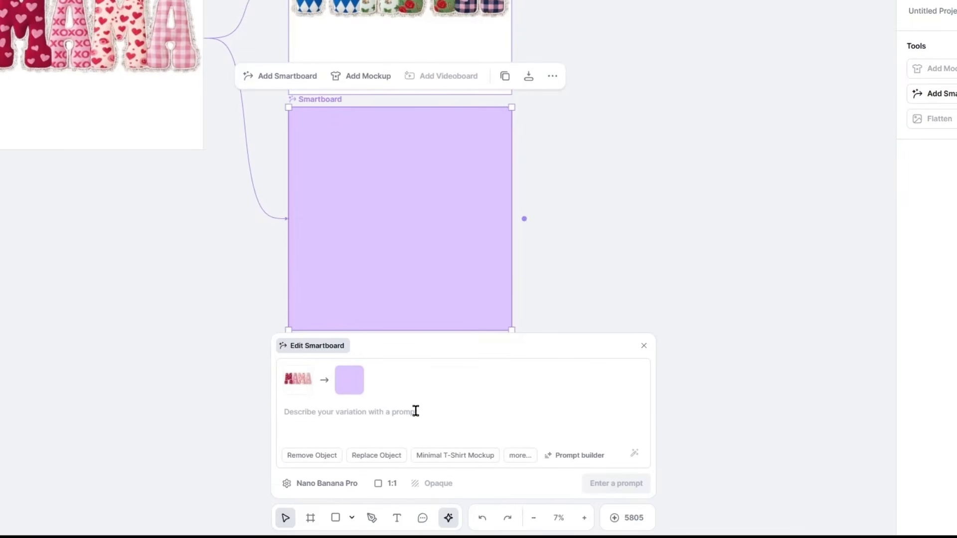
pyautogui.click(510, 464)
pyautogui.write('Change thi')
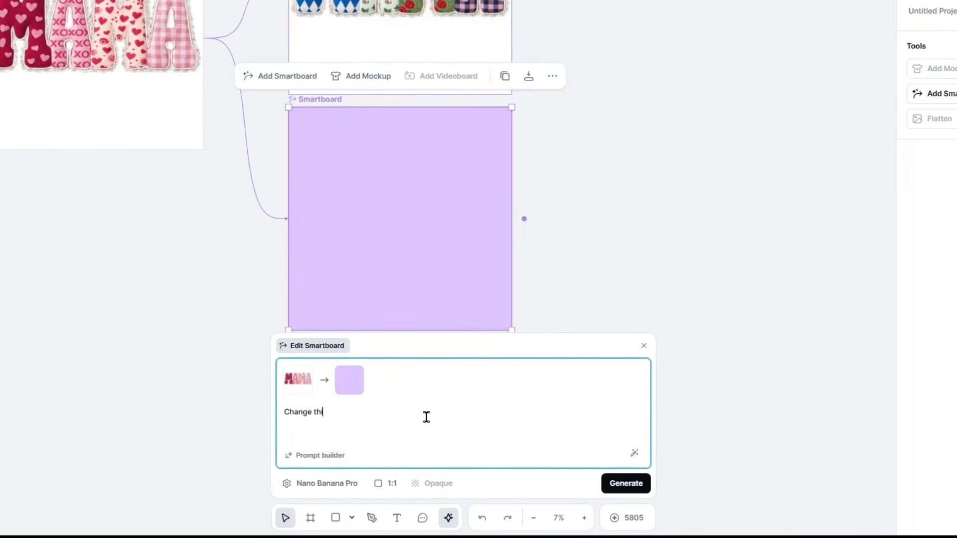
pyautogui.write('s from valentines to a grand millenial blu')
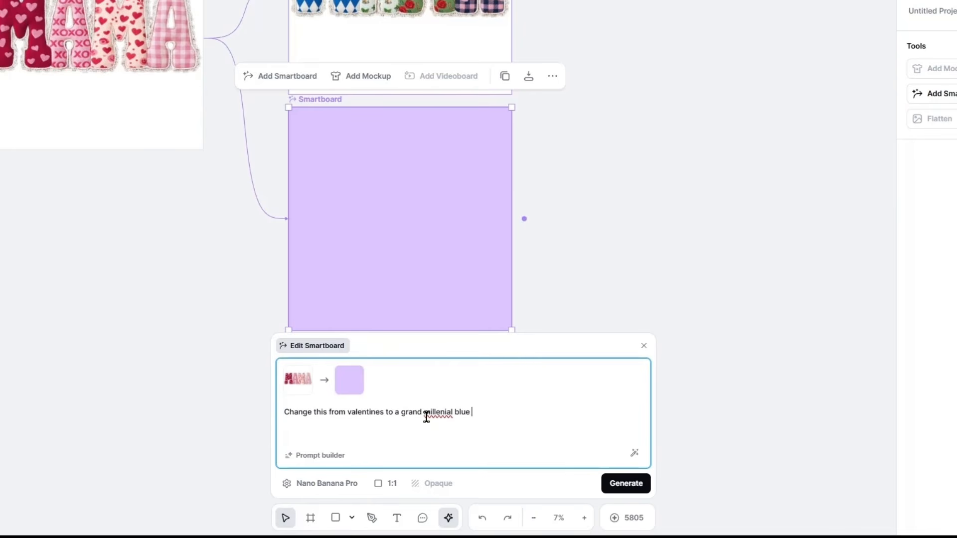
pyautogui.write('e theme')
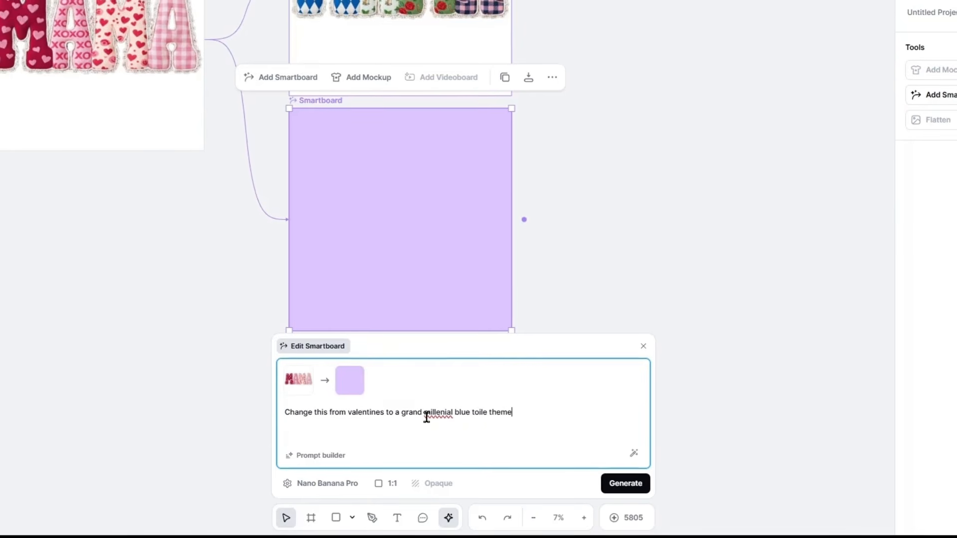
pyautogui.press('Return')
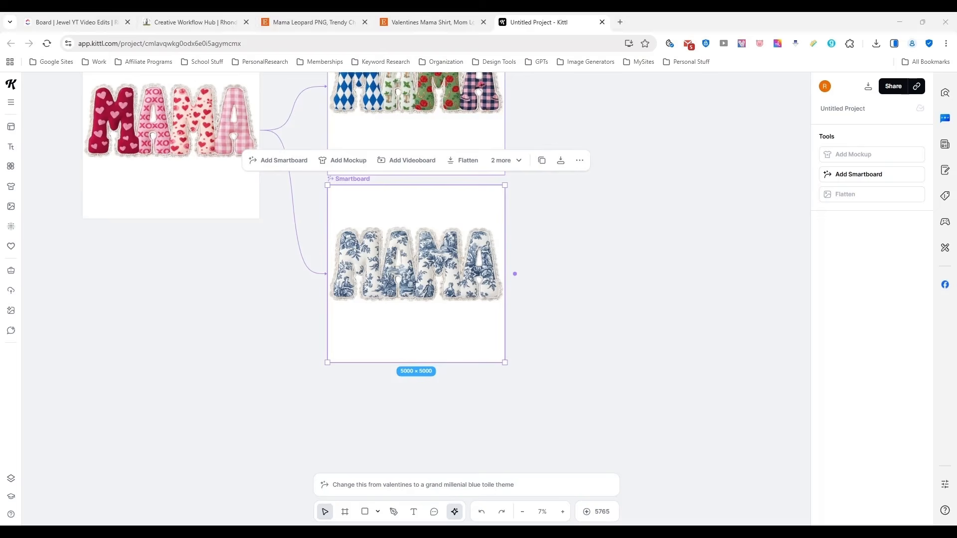
# Step: Inspect the blue toile lettering up close and move its smartboard directly beside the Kentucky Derby smartboard
pyautogui.scroll(5, 407, 257)
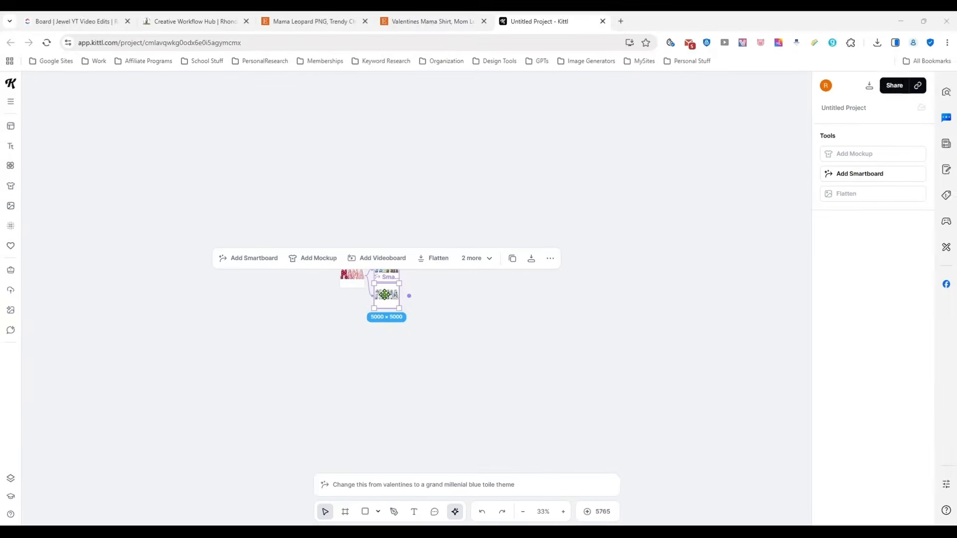
pyautogui.scroll(5, 425, 303)
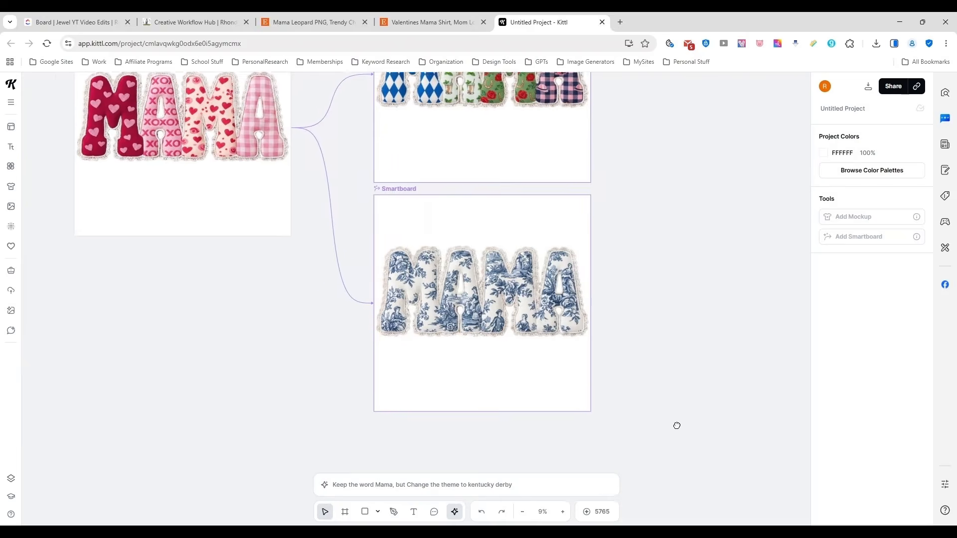
pyautogui.moveTo(676, 424); pyautogui.dragTo(662, 441)
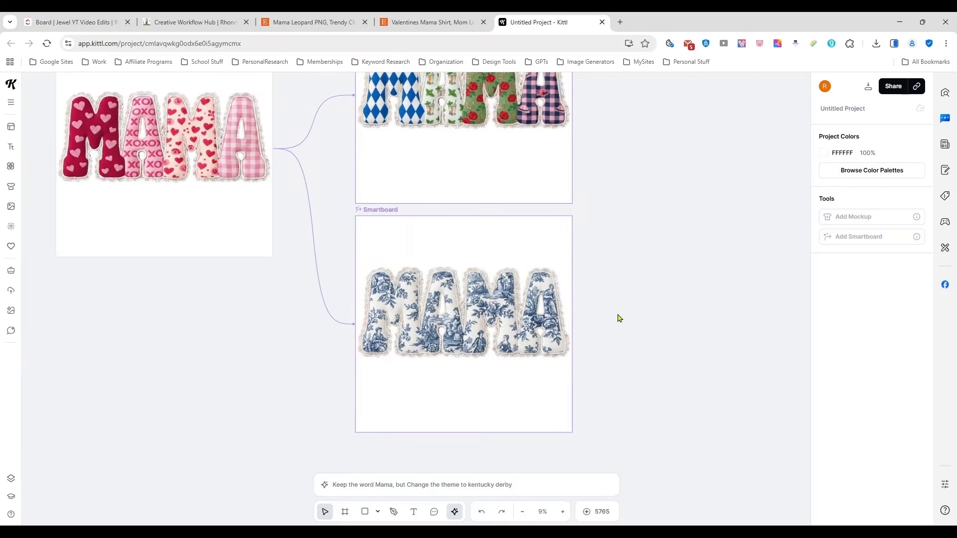
pyautogui.scroll(-2, 608, 309)
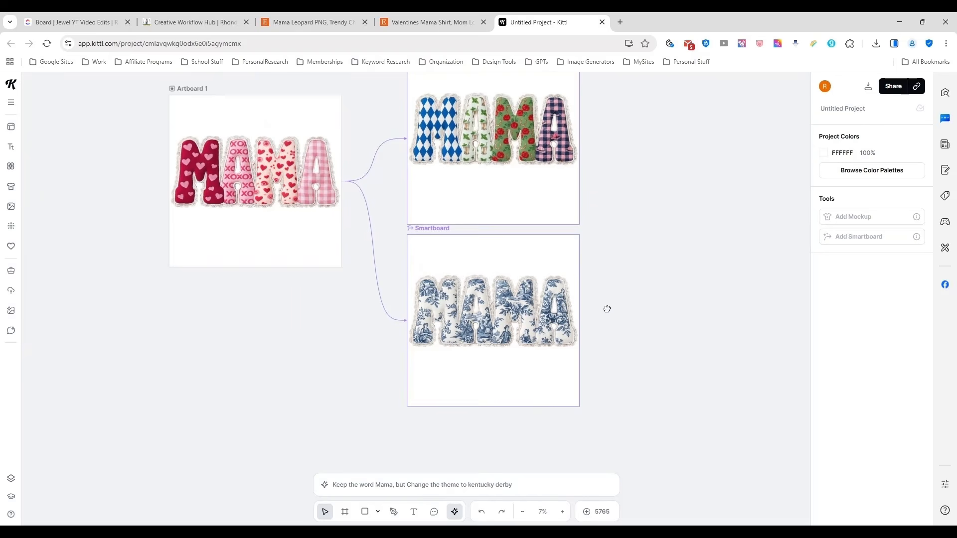
pyautogui.moveTo(606, 308); pyautogui.dragTo(689, 162)
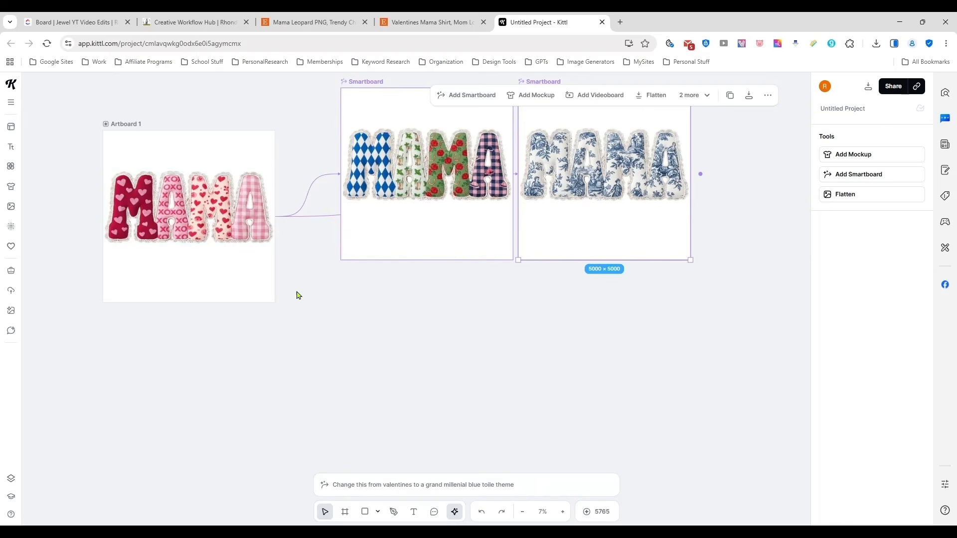
pyautogui.click(222, 214)
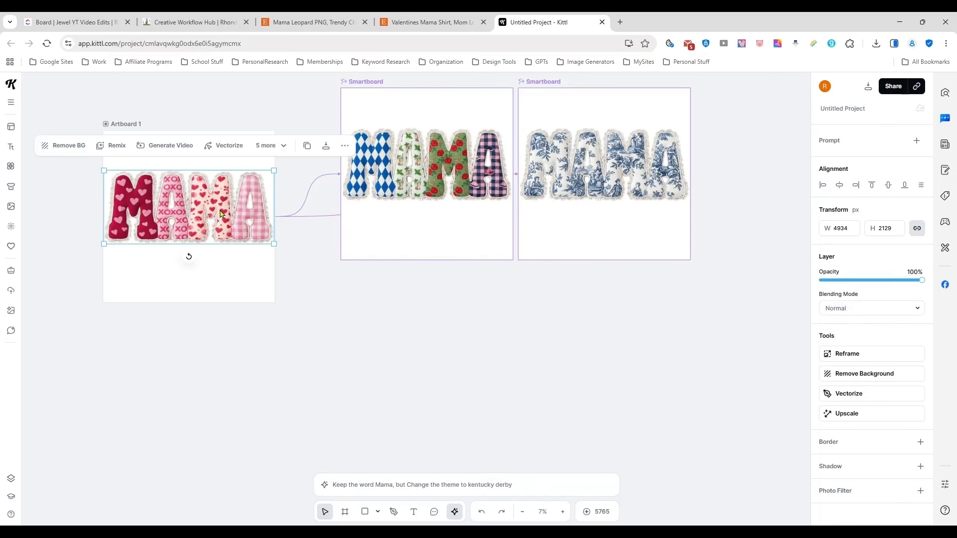
pyautogui.click(465, 151)
pyautogui.click(561, 154)
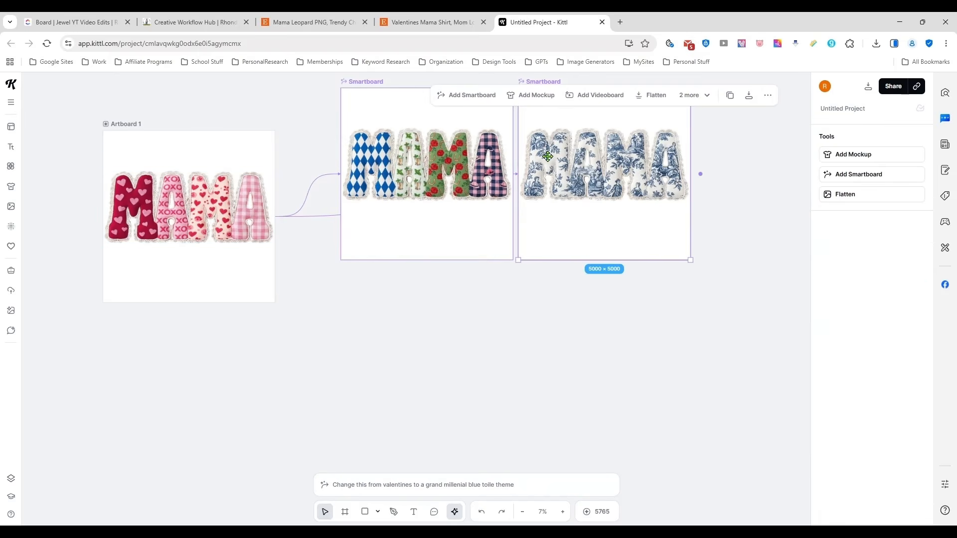
pyautogui.click(189, 221)
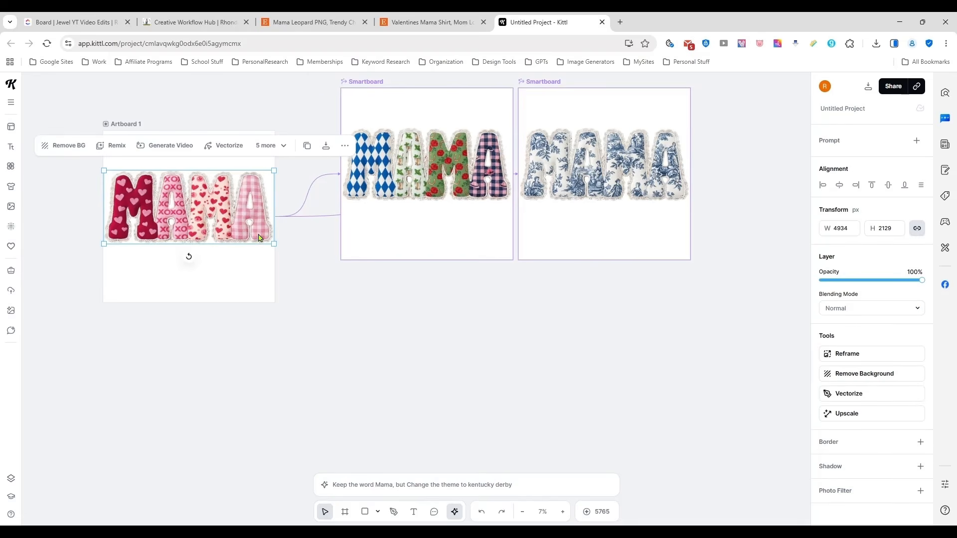
# Step: Connect another AI image smartboard to Artboard 1 and generate it with the prompt "Change this to a faux sherpa style"
pyautogui.click(125, 123)
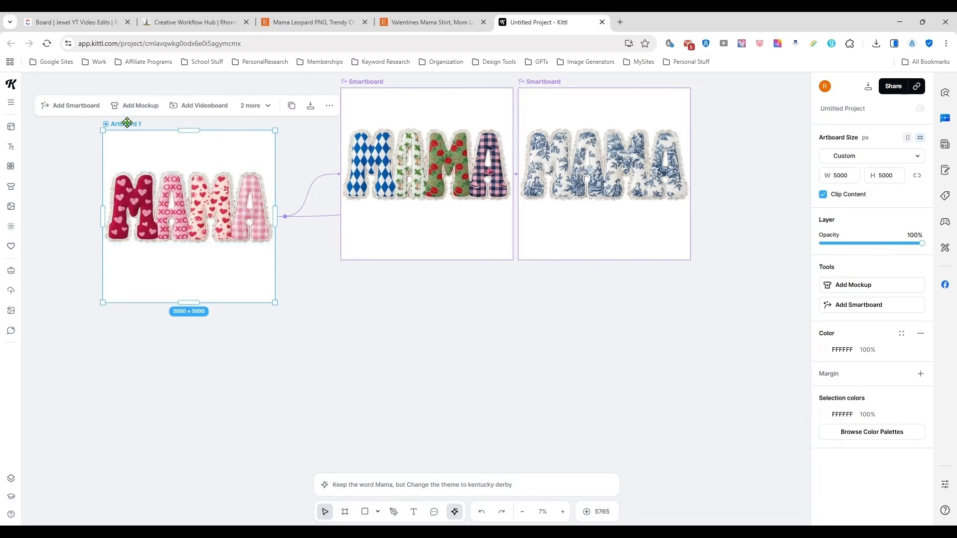
pyautogui.click(283, 217)
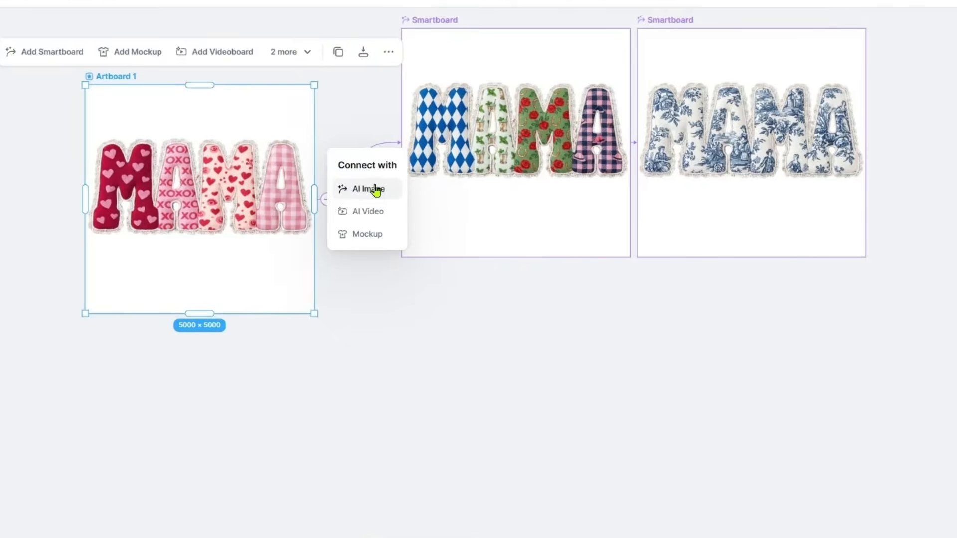
pyautogui.click(319, 208)
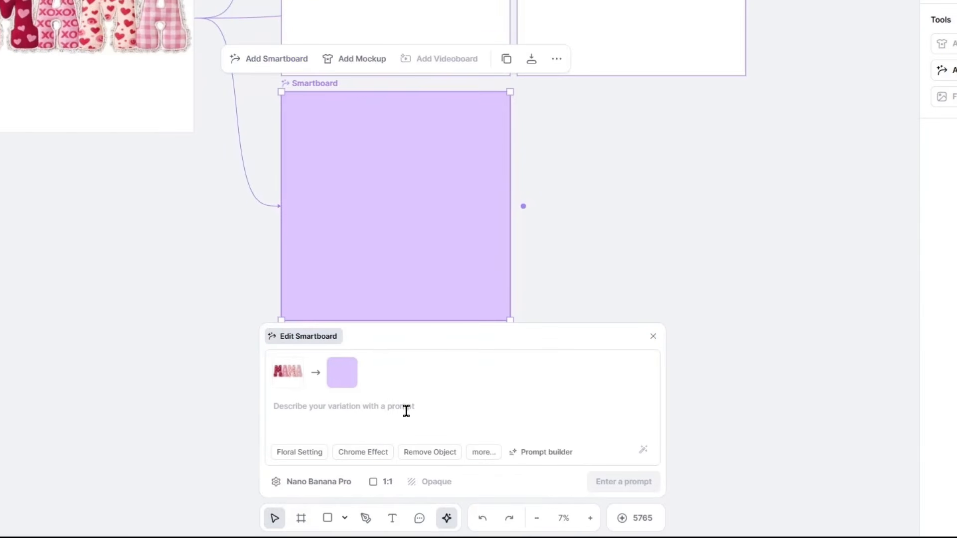
pyautogui.click(512, 481)
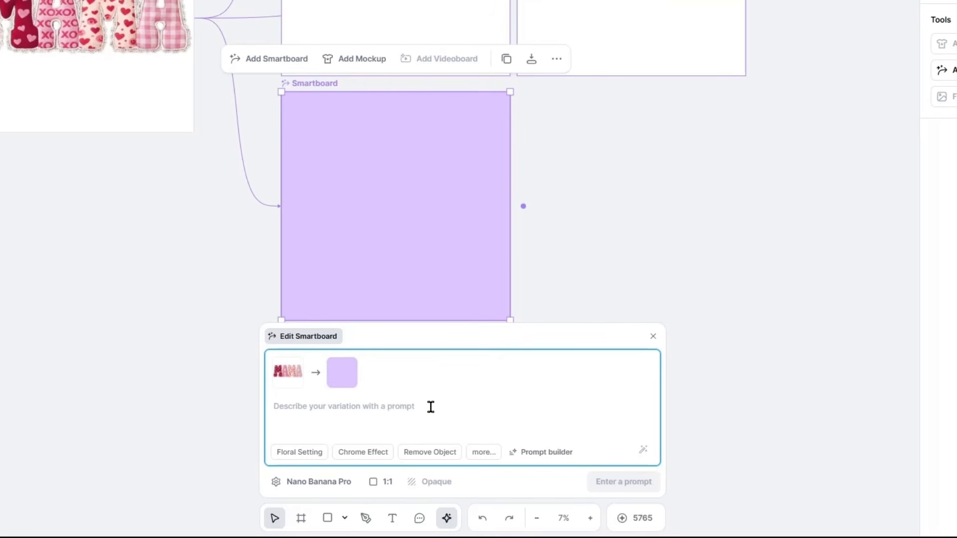
pyautogui.write('Change this to a faux sher')
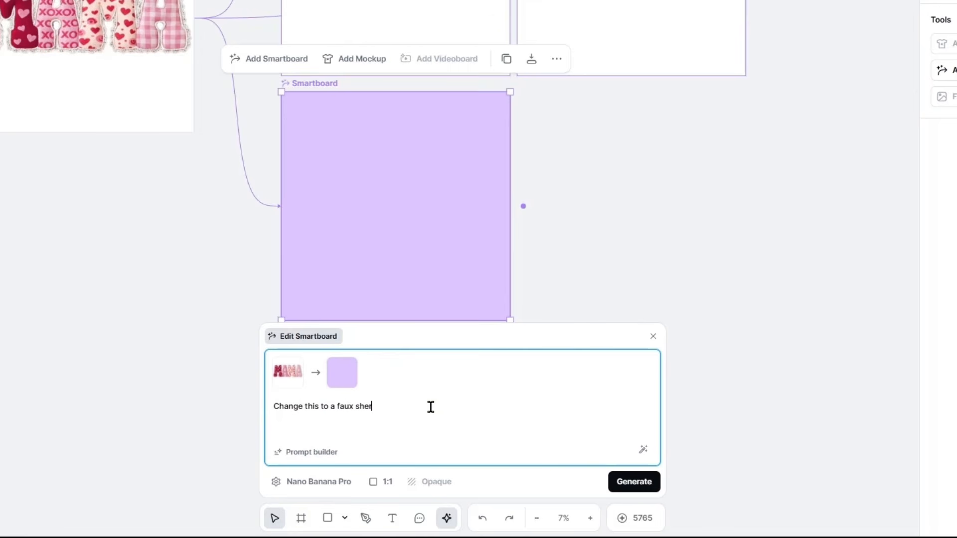
pyautogui.write(' style')
pyautogui.press('Return')
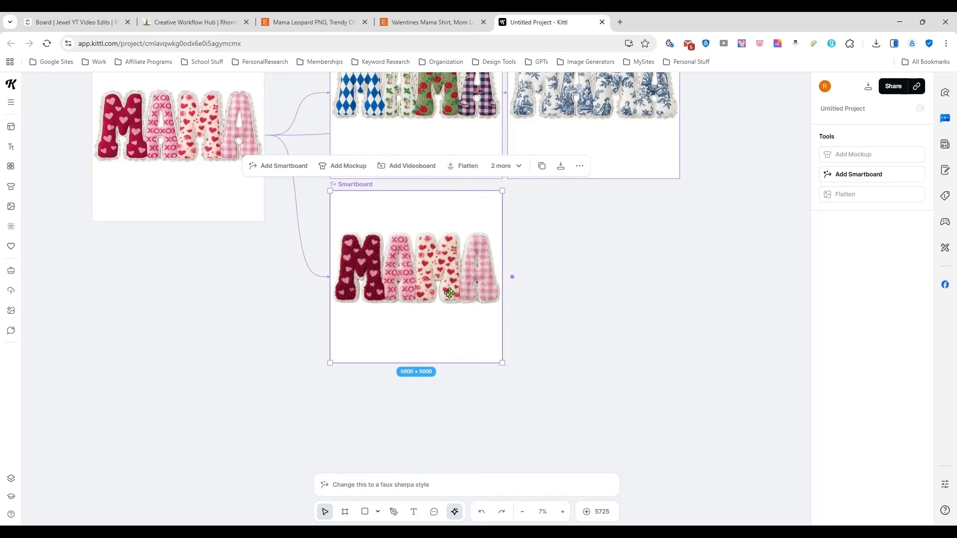
# Step: Connect an AI image smartboard to the faux sherpa smartboard and generate it with the prompt "Change the theme to camo"
pyautogui.click(564, 513)
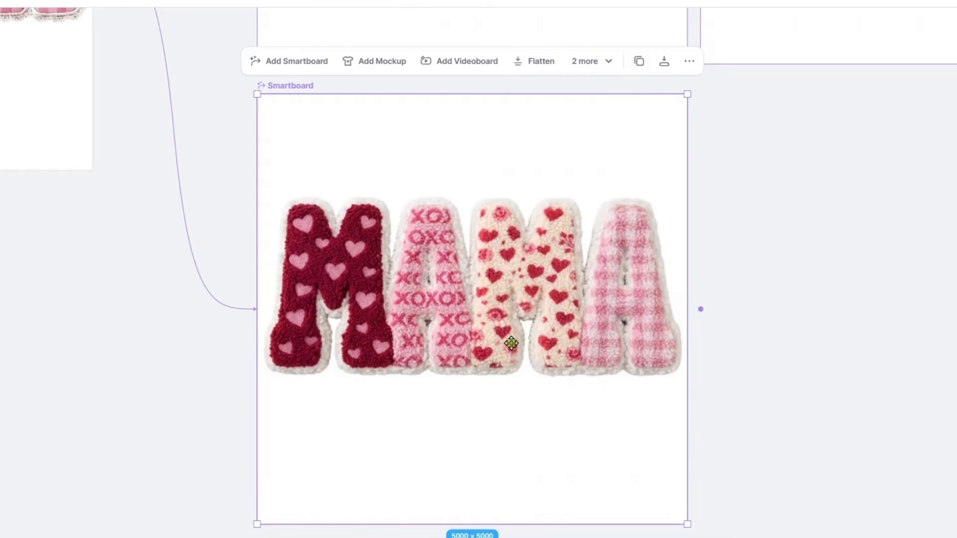
pyautogui.click(701, 309)
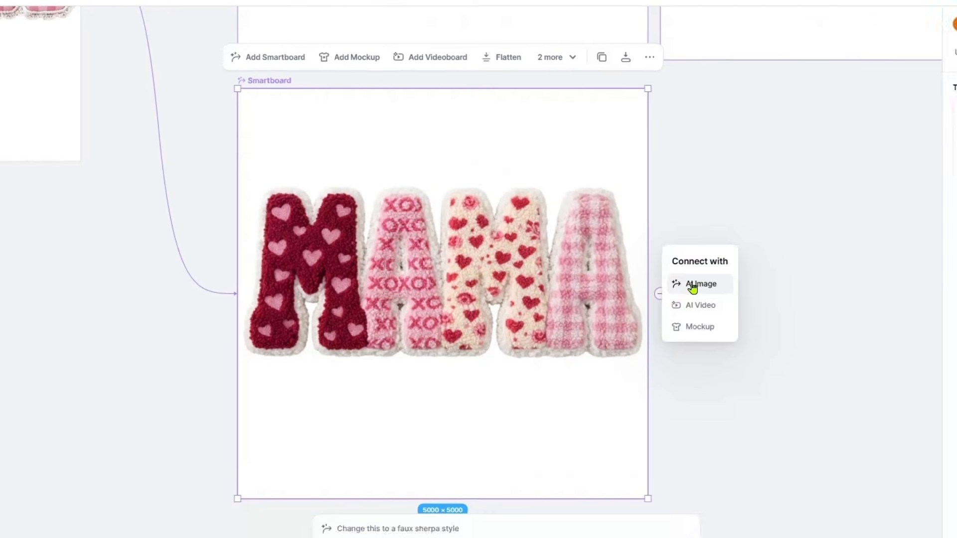
pyautogui.click(693, 284)
pyautogui.click(392, 463)
pyautogui.write('Change the theme to')
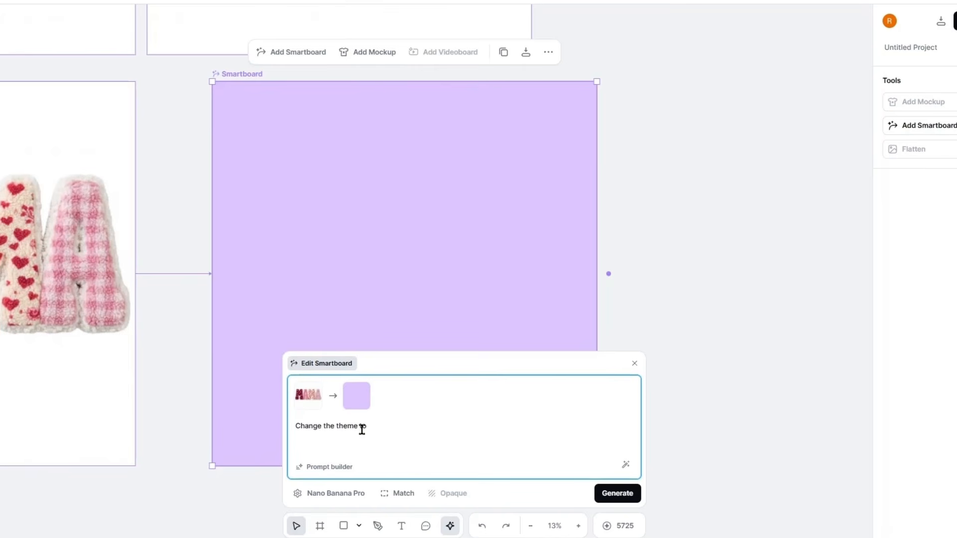
pyautogui.write(' camo')
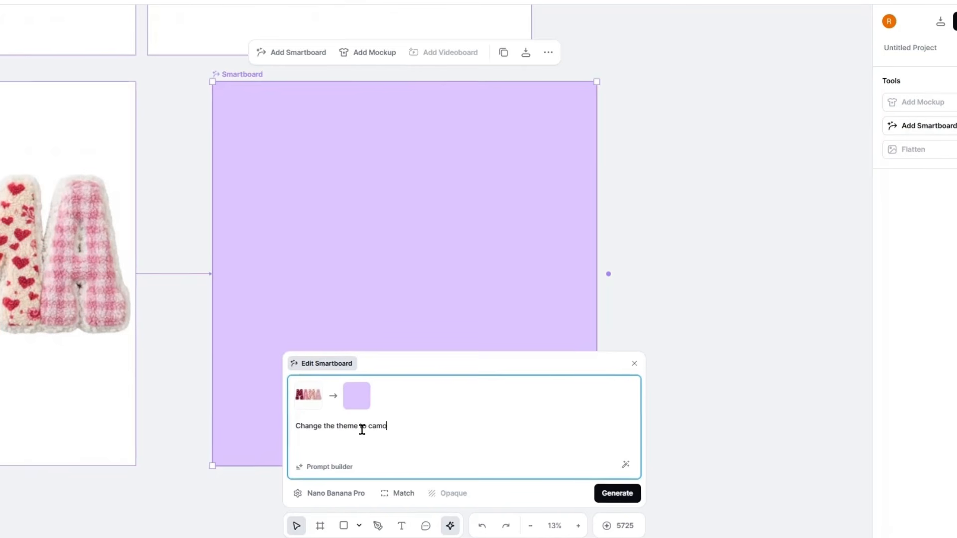
pyautogui.press('Return')
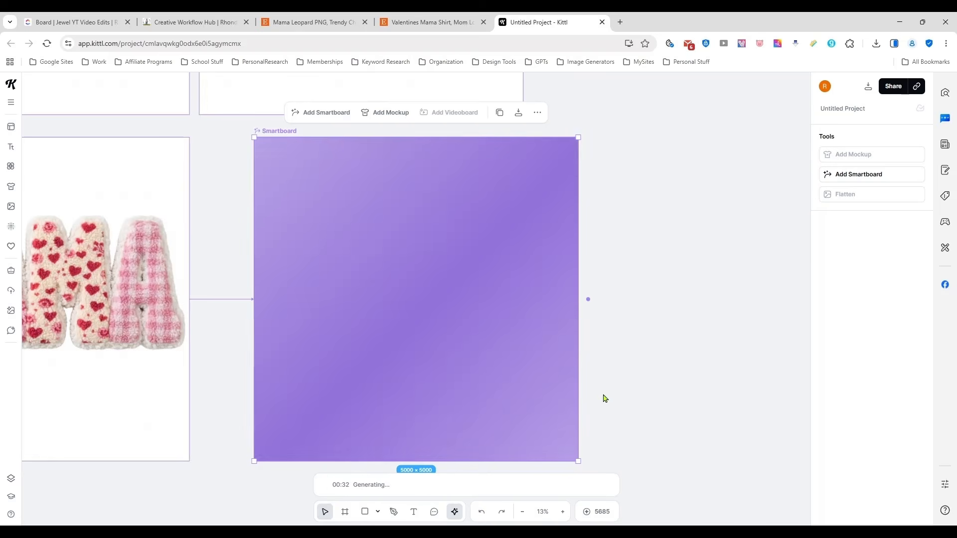
# Step: Examine the generated camo lettering up close and compare it with the sherpa, blue toile and Kentucky Derby variations
pyautogui.moveTo(609, 398); pyautogui.dragTo(708, 398)
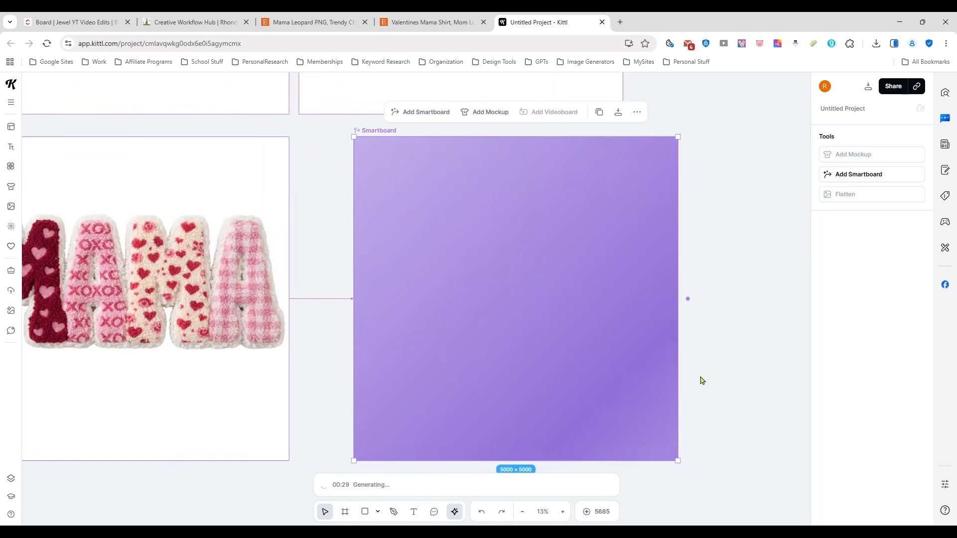
pyautogui.scroll(-3, 699, 380)
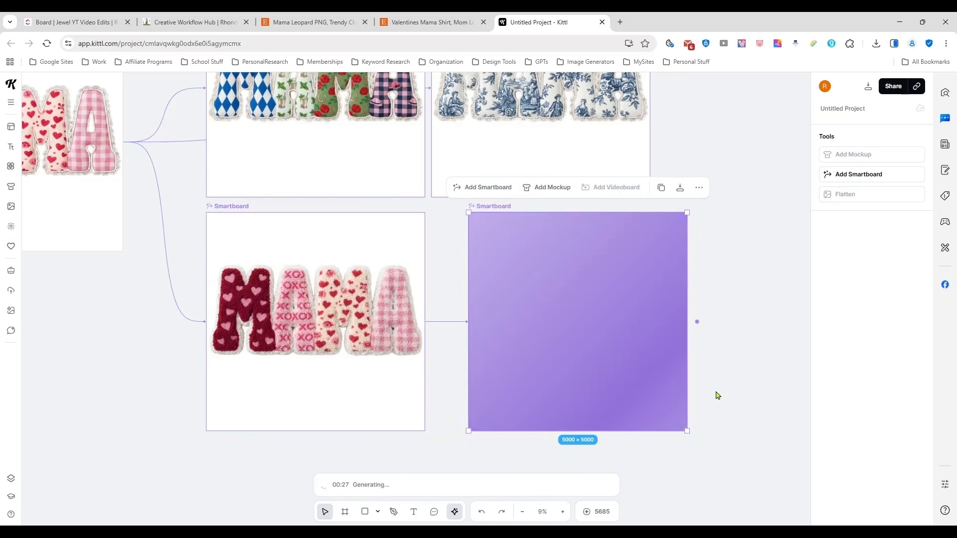
pyautogui.moveTo(720, 402); pyautogui.dragTo(661, 423)
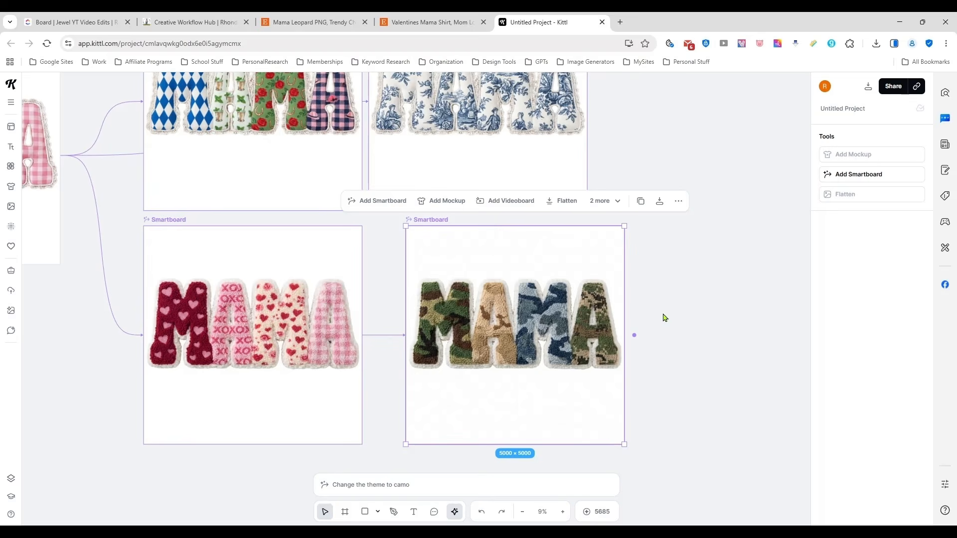
pyautogui.scroll(3, 679, 252)
pyautogui.hscroll(-1, 679, 252)
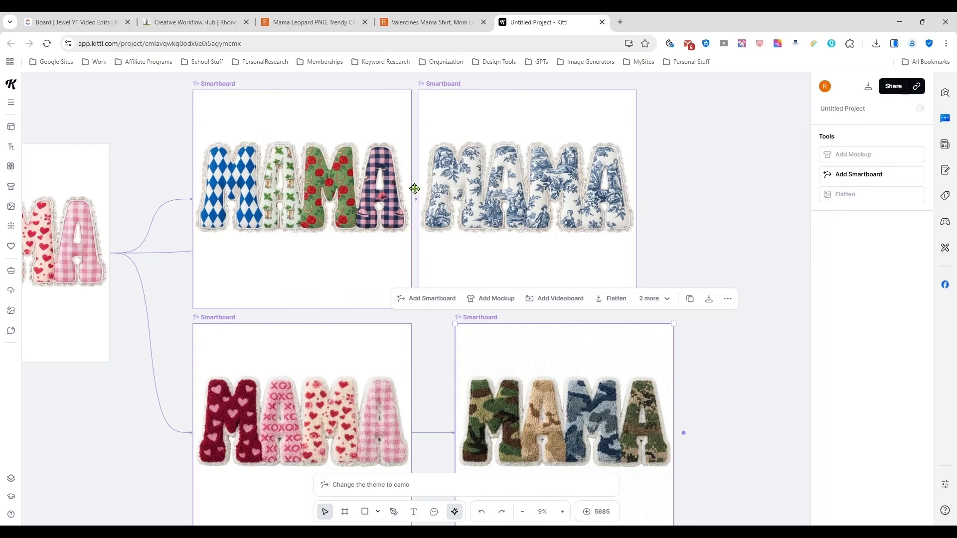
pyautogui.moveTo(709, 438); pyautogui.dragTo(704, 346)
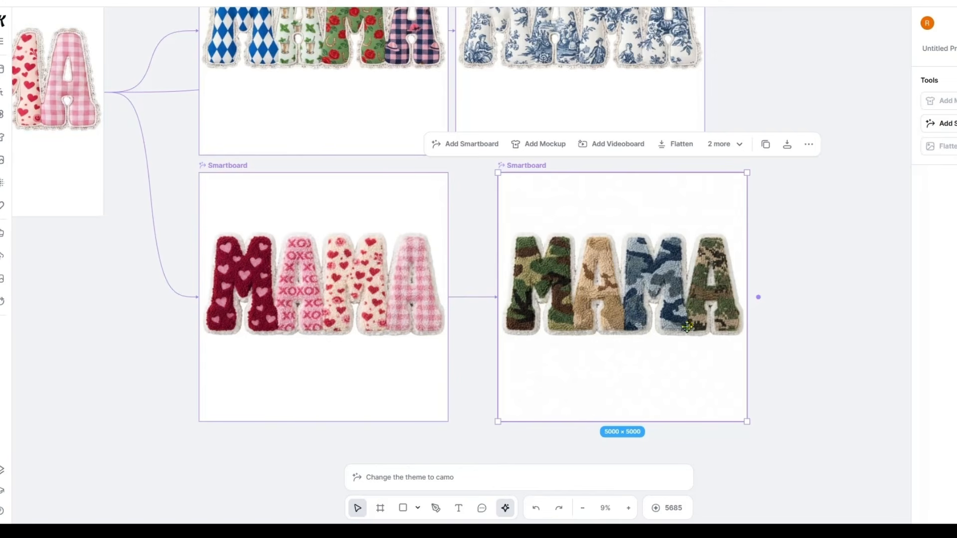
pyautogui.scroll(5, 686, 326)
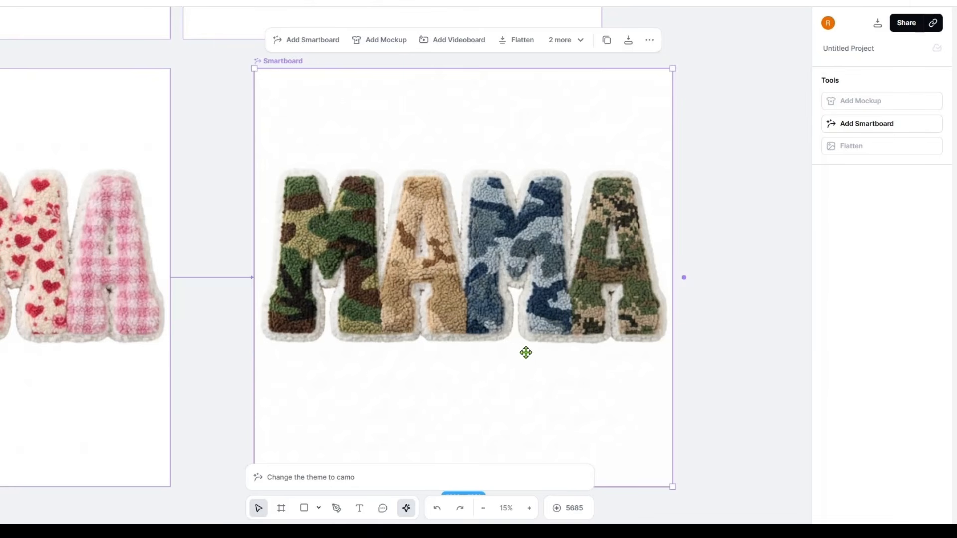
pyautogui.scroll(-3, 469, 311)
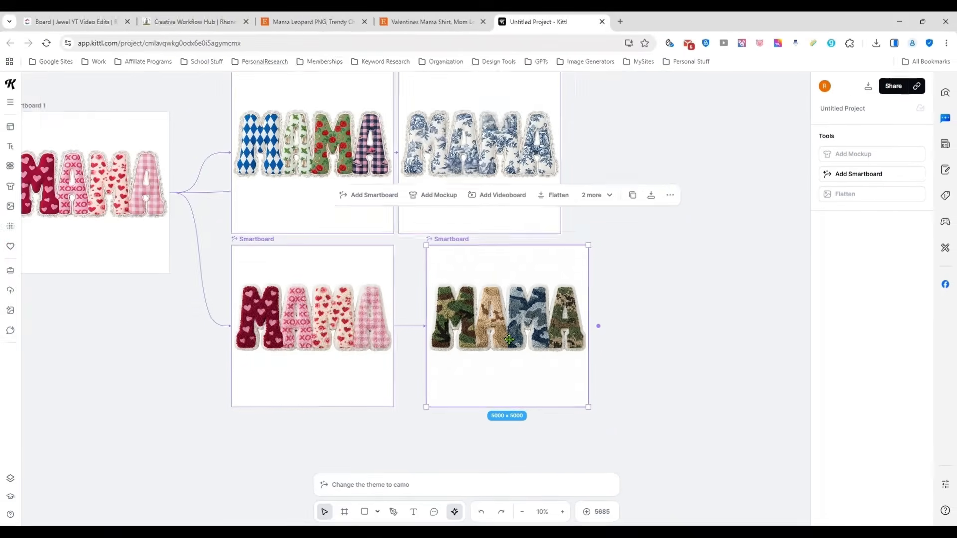
# Step: Move the camo smartboard directly beside the faux sherpa smartboard, beneath the blue toile one
pyautogui.press('space')
pyautogui.moveTo(615, 428); pyautogui.dragTo(656, 406)
pyautogui.moveTo(541, 247); pyautogui.dragTo(515, 244)
pyautogui.click(643, 316)
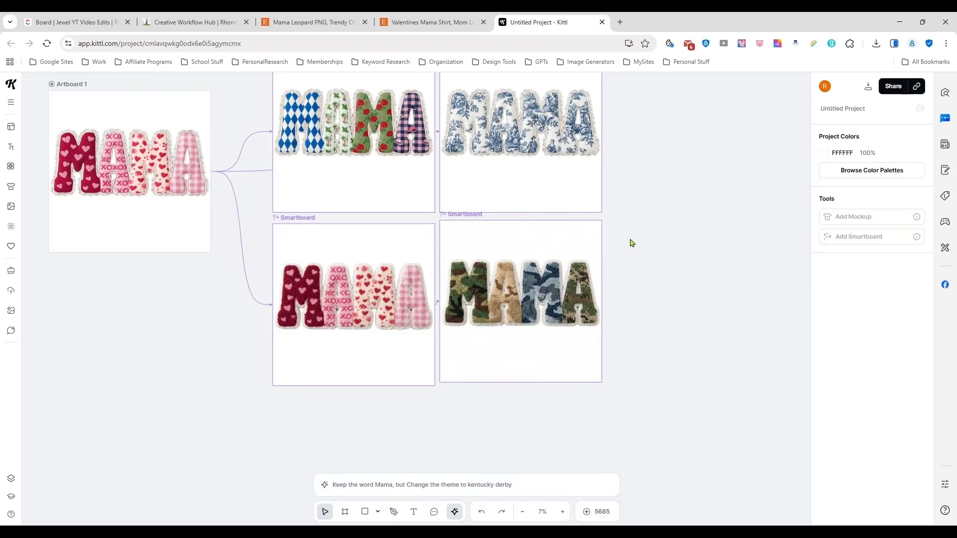
pyautogui.scroll(-3, 630, 243)
pyautogui.moveTo(656, 381); pyautogui.dragTo(603, 335)
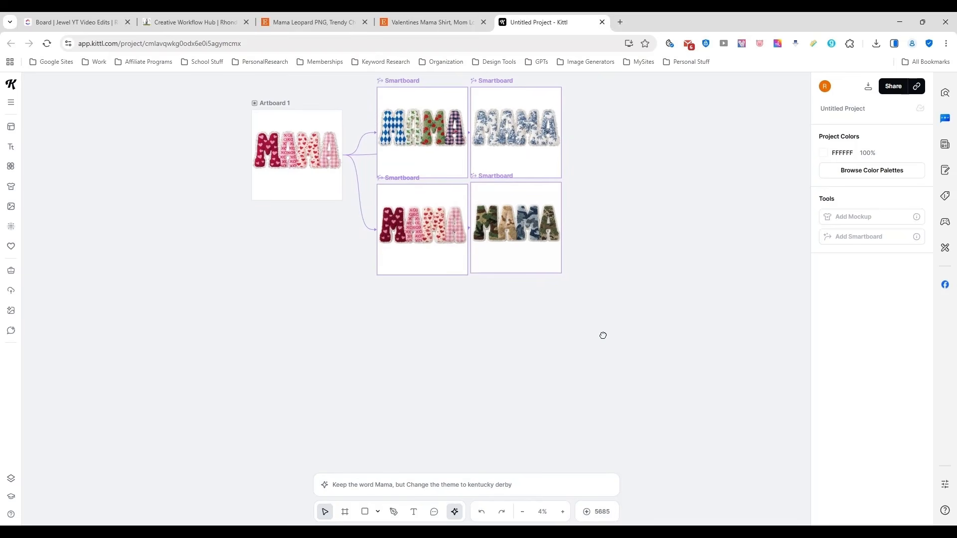
# Step: Copy the leopard MAMA shirt image from its Etsy listing into the Kittl project, placing it below Artboard 1
pyautogui.click(416, 27)
pyautogui.click(300, 22)
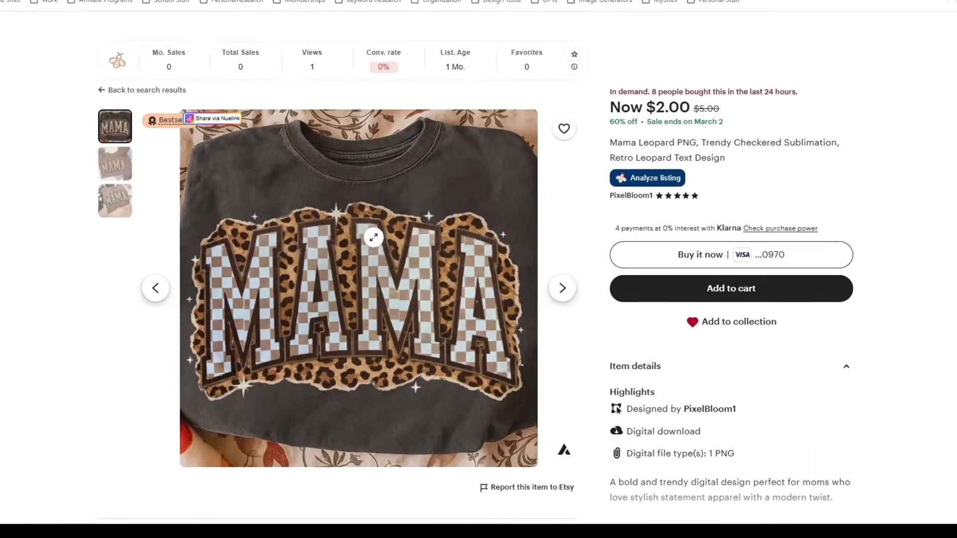
pyautogui.rightClick(381, 309)
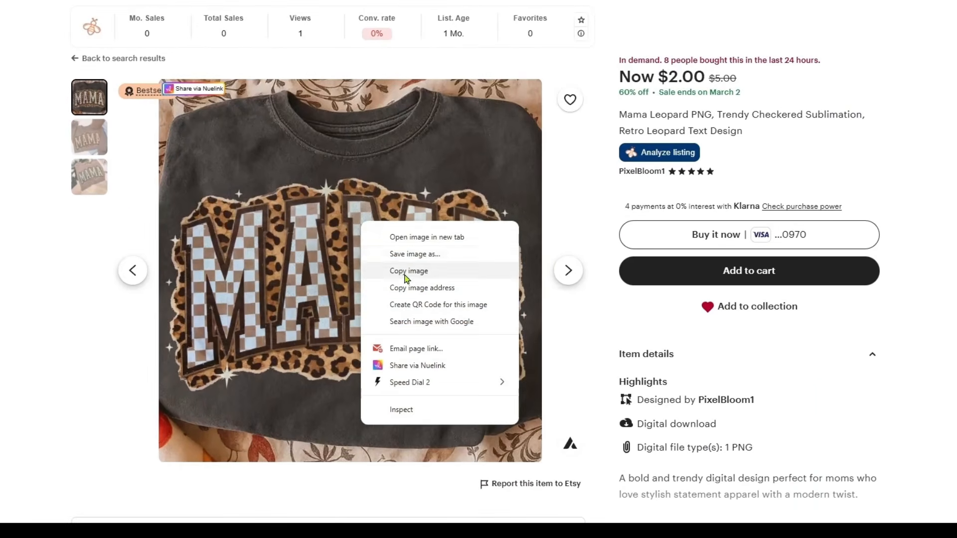
pyautogui.click(394, 271)
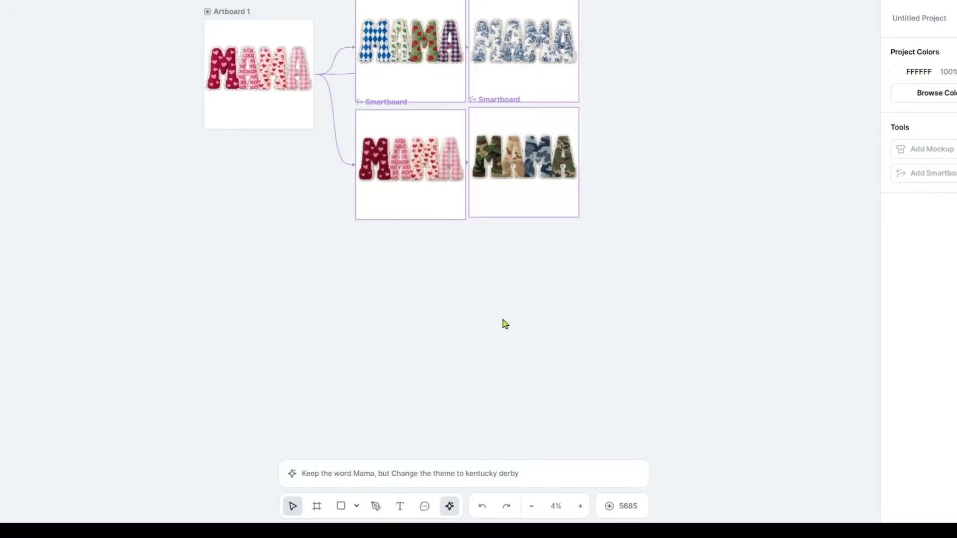
pyautogui.hotkey('ctrl', 'v')
pyautogui.moveTo(410, 264); pyautogui.dragTo(208, 313)
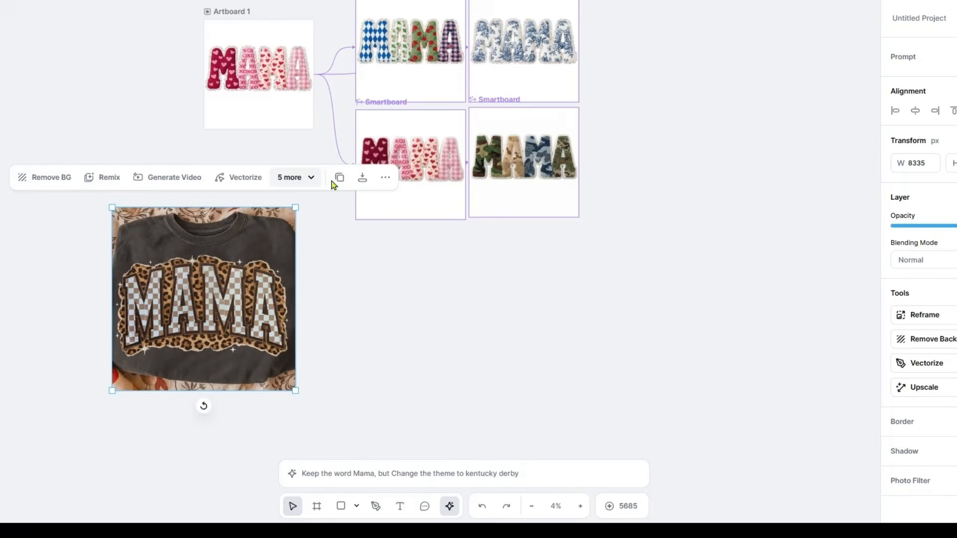
# Step: Duplicate Artboard 1, delete the lettering from the copy, and move the empty artboard beside the leopard shirt image
pyautogui.click(235, 11)
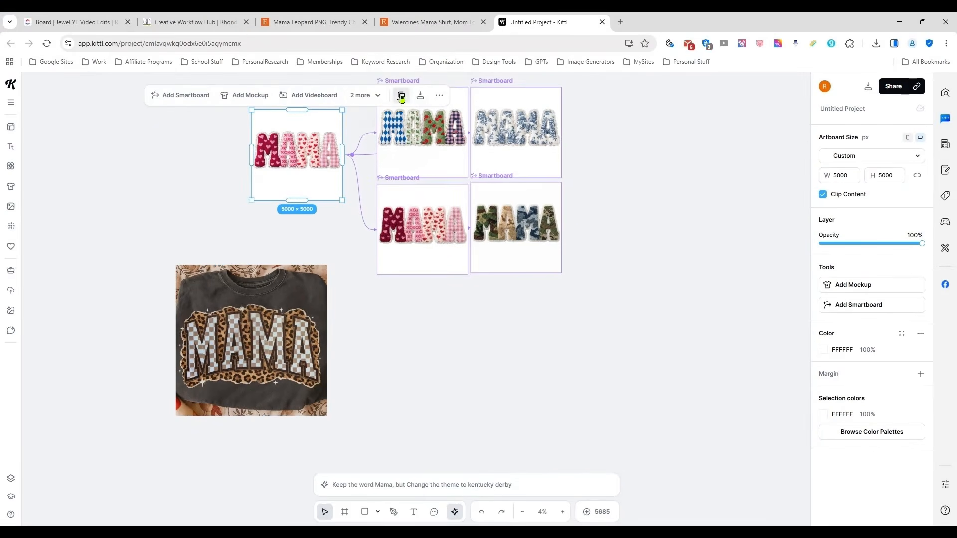
pyautogui.click(398, 76)
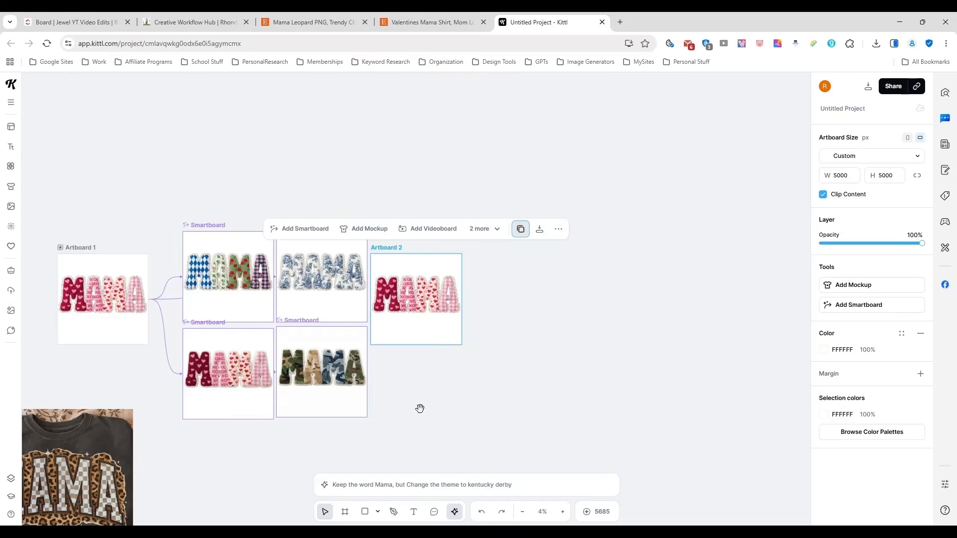
pyautogui.scroll(-5, 419, 406)
pyautogui.hscroll(-5, 418, 406)
pyautogui.moveTo(552, 144); pyautogui.dragTo(641, 276)
pyautogui.press('Delete')
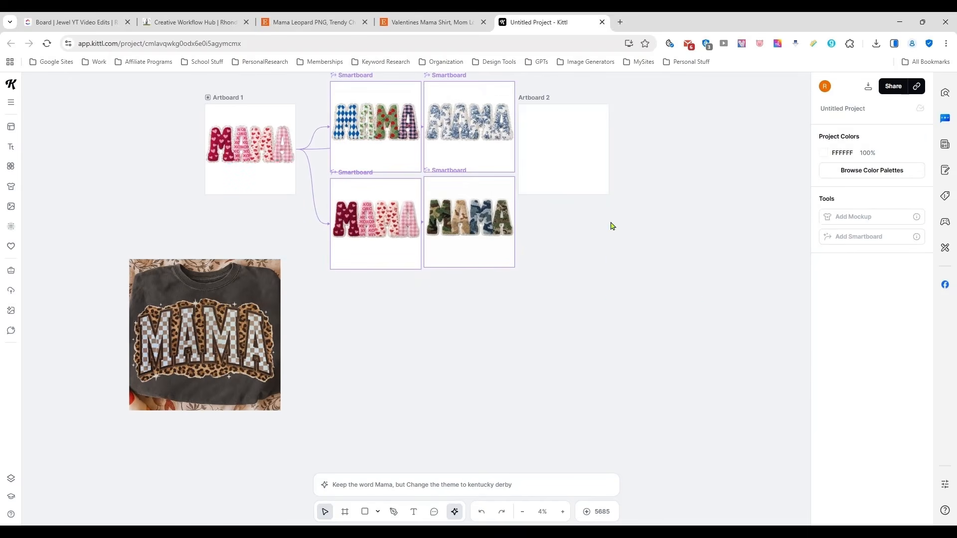
pyautogui.moveTo(564, 149); pyautogui.dragTo(368, 373)
# Step: Place the leopard shirt image in Artboard 2 scaled to fill it, and move the artboard below Artboard 1
pyautogui.click(149, 279)
pyautogui.click(129, 259)
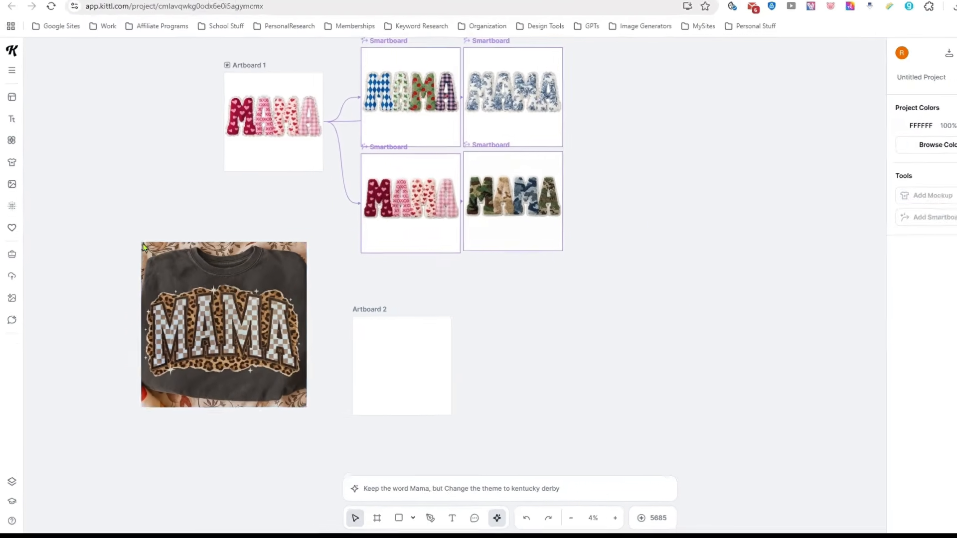
pyautogui.moveTo(143, 244); pyautogui.dragTo(377, 365)
pyautogui.click(409, 358)
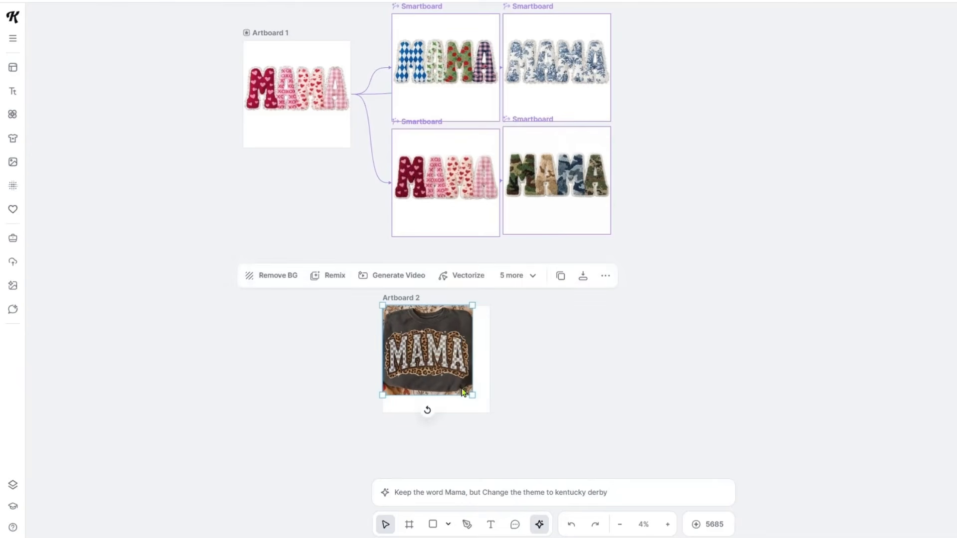
pyautogui.moveTo(474, 397); pyautogui.dragTo(490, 413)
pyautogui.moveTo(396, 297); pyautogui.dragTo(228, 246)
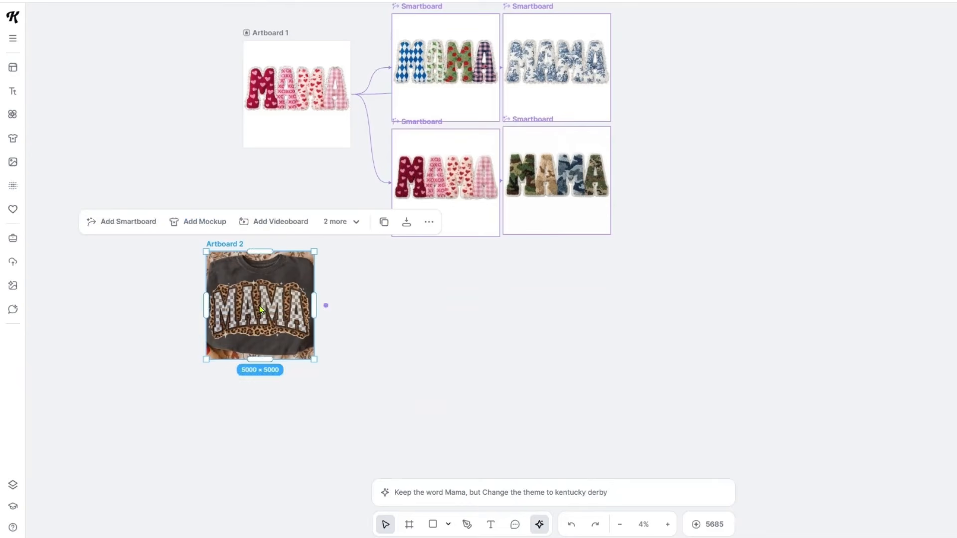
# Step: Remix the Artboard 2 image with the prompt "isolate the design only on a white background, remove the shirt and existing background"
pyautogui.click(259, 306)
pyautogui.click(225, 244)
pyautogui.click(461, 492)
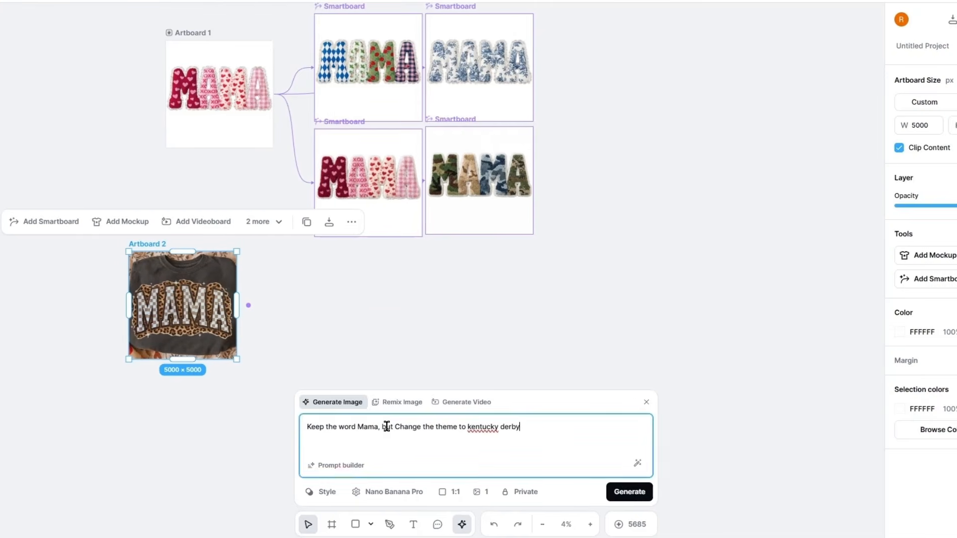
pyautogui.click(401, 403)
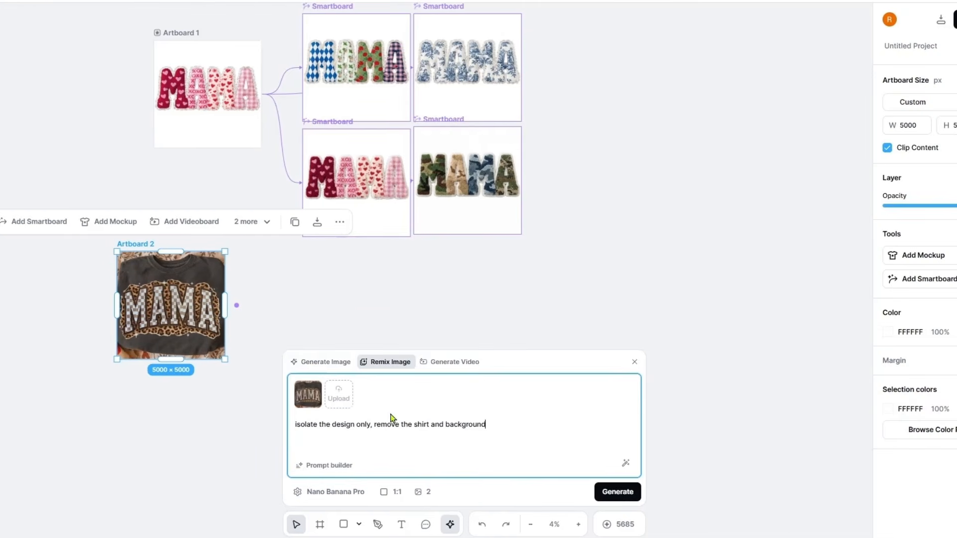
pyautogui.tripleClick(407, 420)
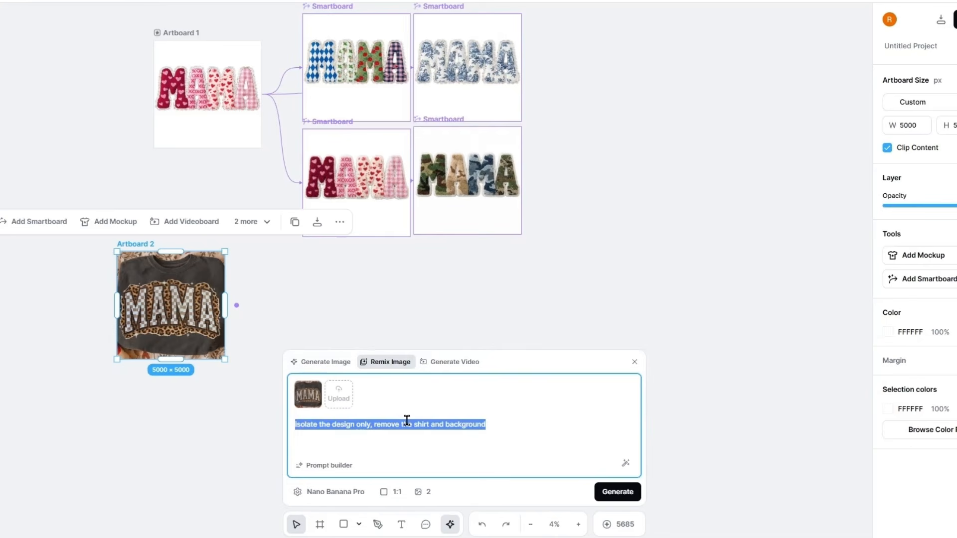
pyautogui.click(371, 422)
pyautogui.write('on a whit')
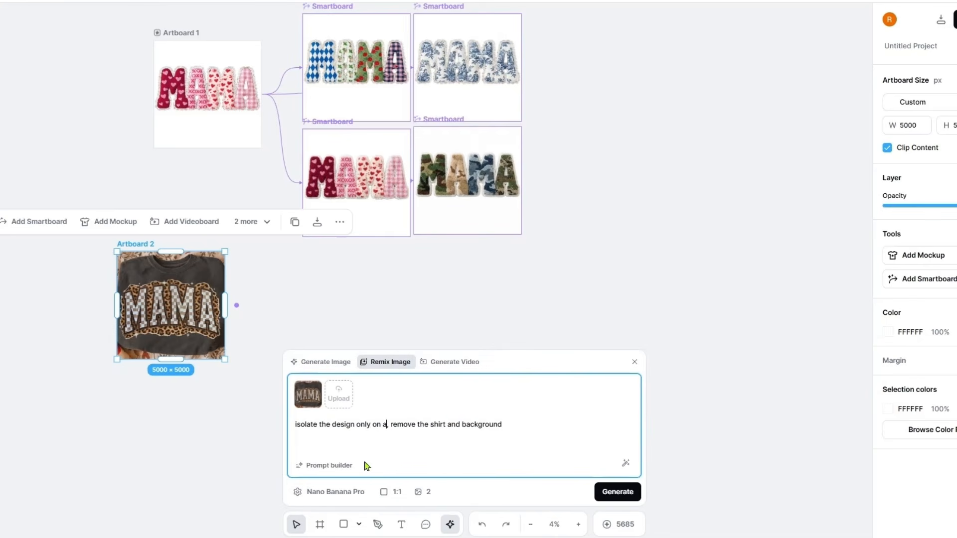
pyautogui.write('e backgroun')
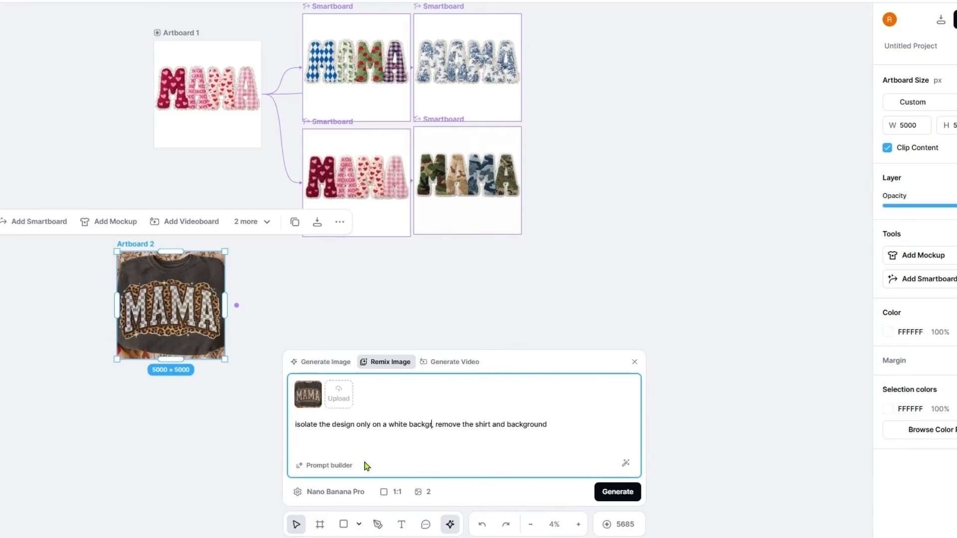
pyautogui.write('d, remove the shirt and existing')
pyautogui.click(606, 491)
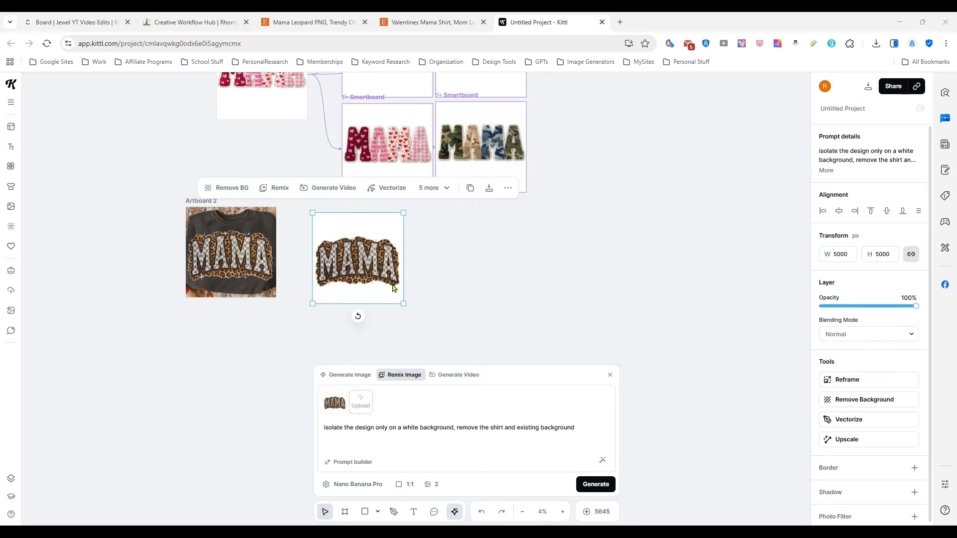
# Step: Inspect the isolated leopard design up close and use it to replace the shirt photo in Artboard 2, aligned to the artboard
pyautogui.scroll(5, 392, 284)
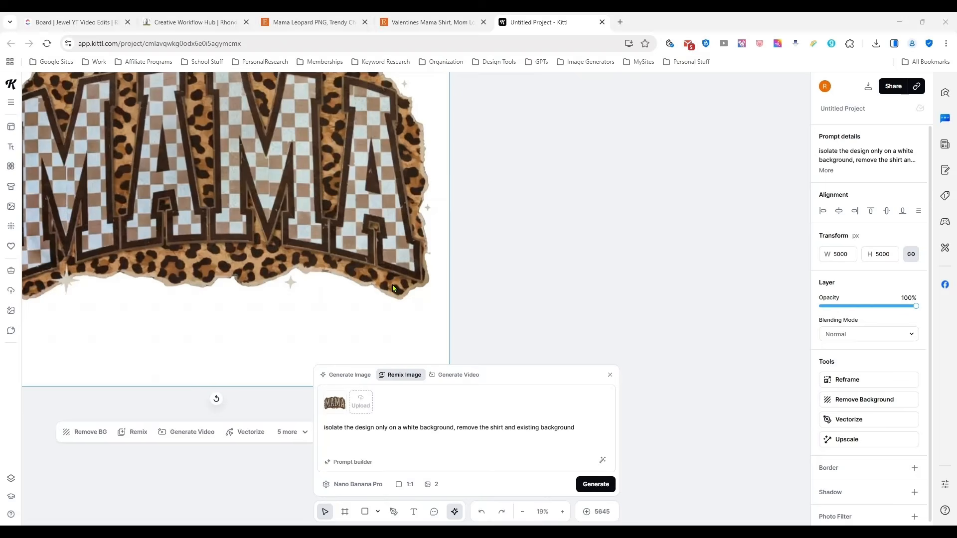
pyautogui.scroll(-2, 393, 284)
pyautogui.click(507, 306)
pyautogui.moveTo(507, 305); pyautogui.dragTo(723, 423)
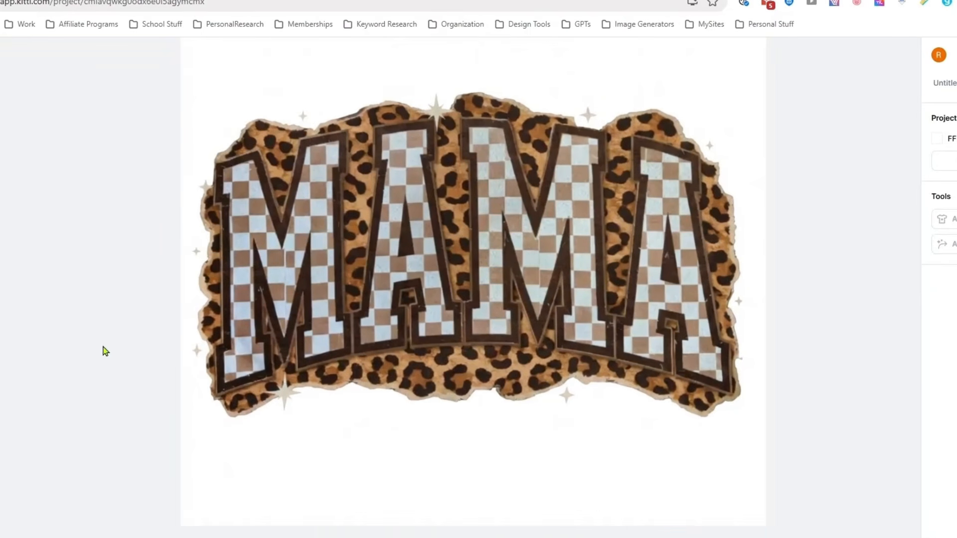
pyautogui.scroll(-5, 105, 351)
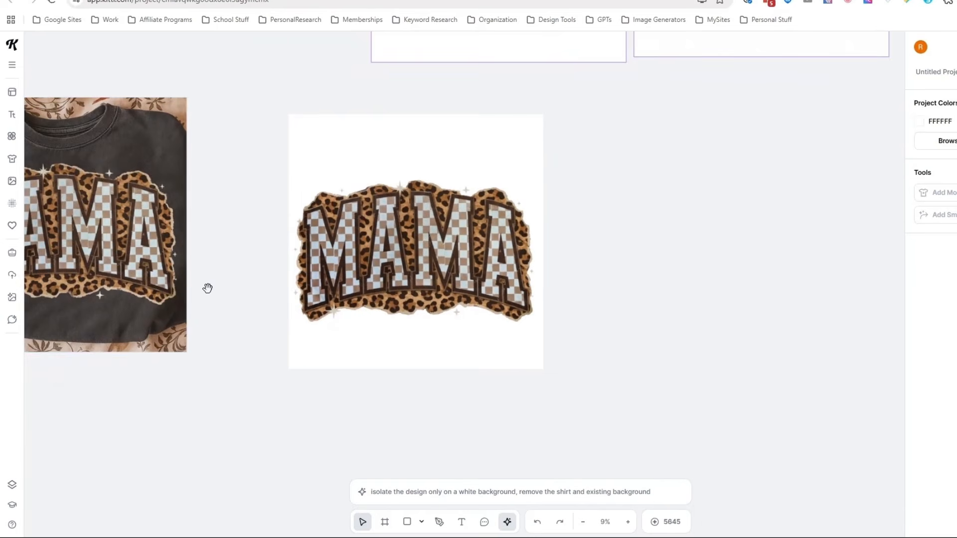
pyautogui.click(151, 271)
pyautogui.press('Delete')
pyautogui.moveTo(412, 305); pyautogui.dragTo(53, 279)
pyautogui.press('space')
pyautogui.moveTo(128, 447); pyautogui.dragTo(326, 467)
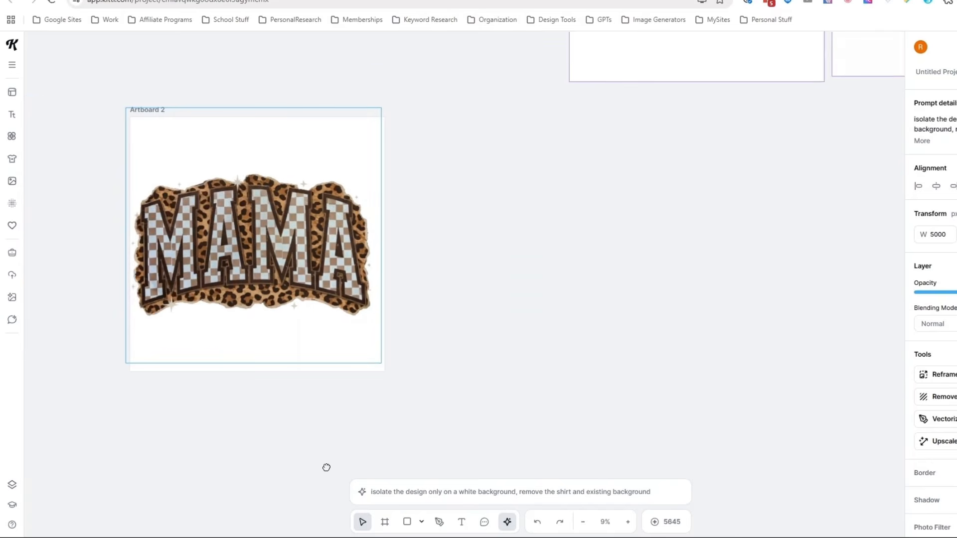
pyautogui.moveTo(259, 276); pyautogui.dragTo(262, 284)
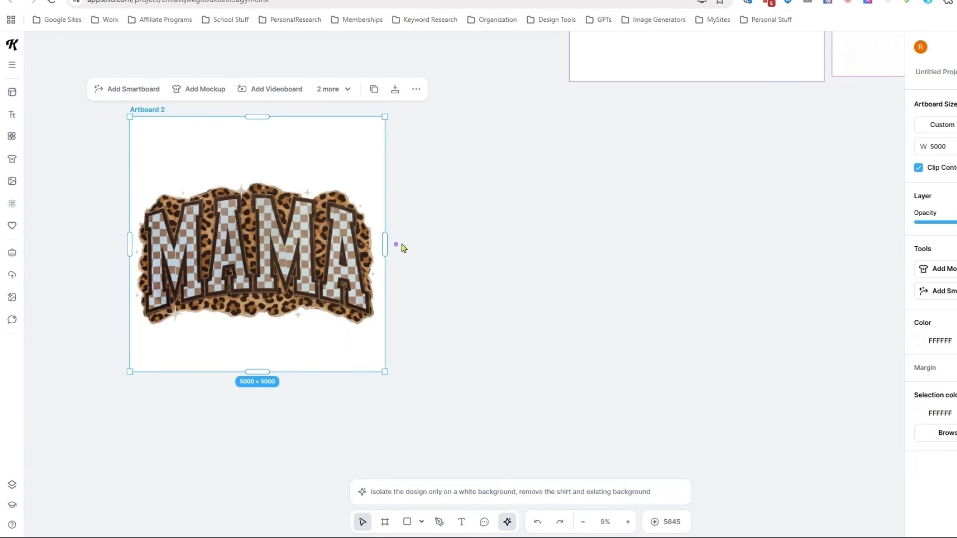
# Step: Connect an AI image smartboard to Artboard 2 and generate it with "change this up for a more preppy vibe - pastel pinks and greens"
pyautogui.click(399, 244)
pyautogui.click(450, 237)
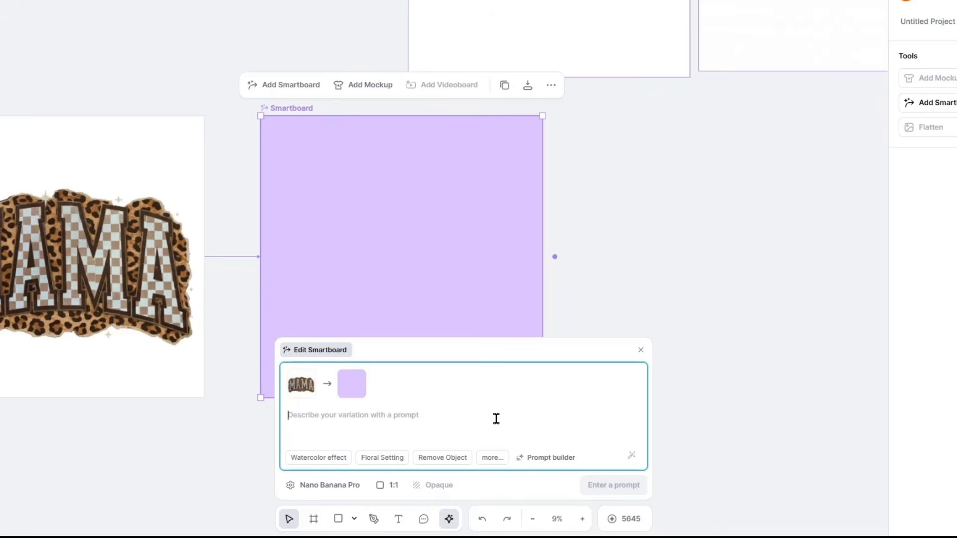
pyautogui.write('change this up for')
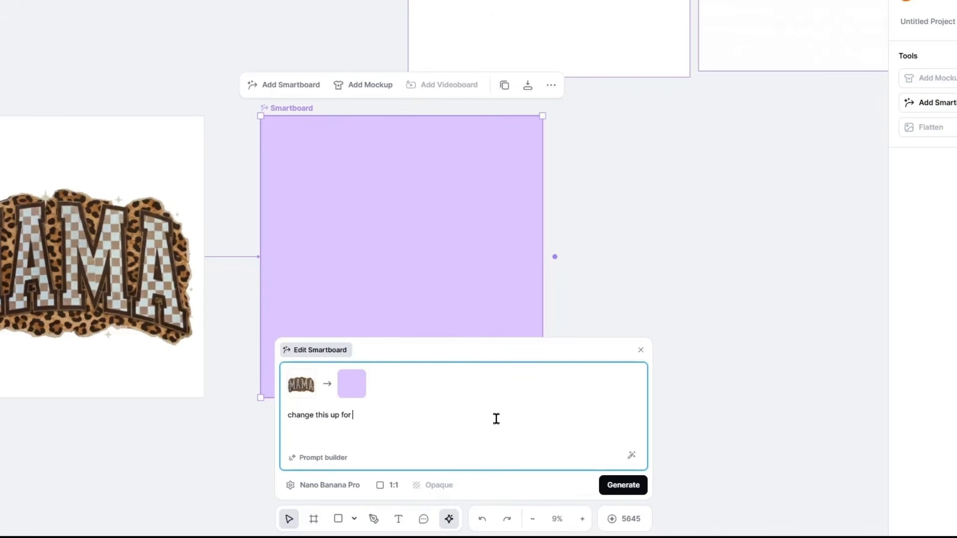
pyautogui.write(' a more preppy vibe - past')
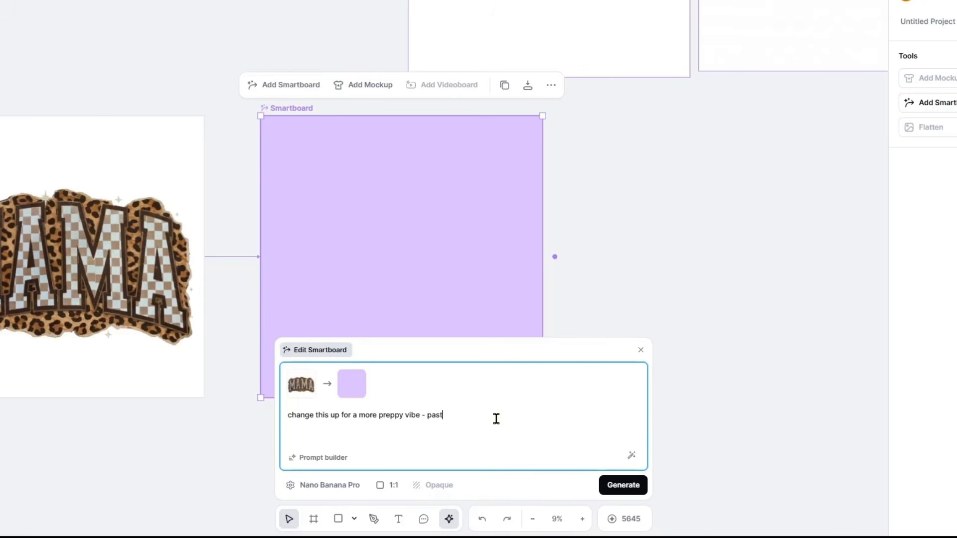
pyautogui.write('pinks and greens')
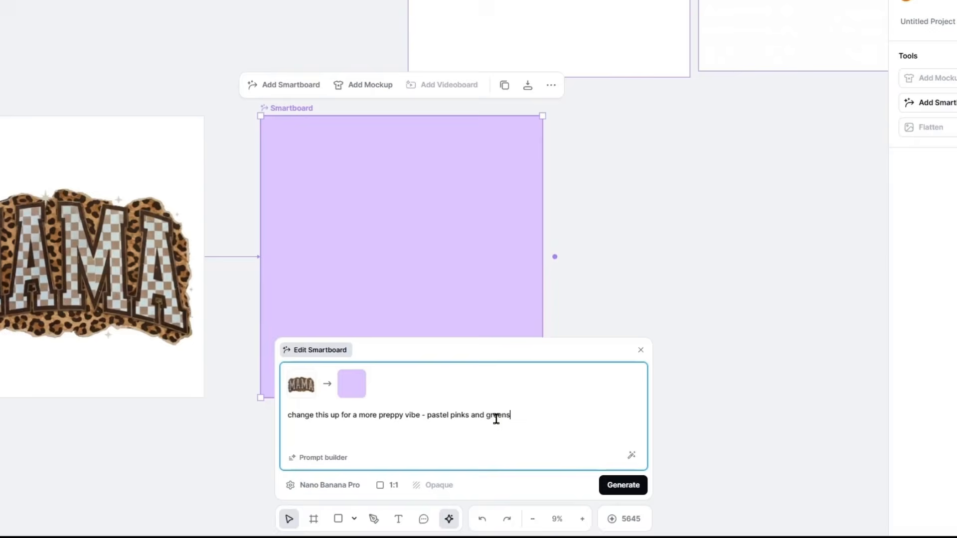
pyautogui.press('Return')
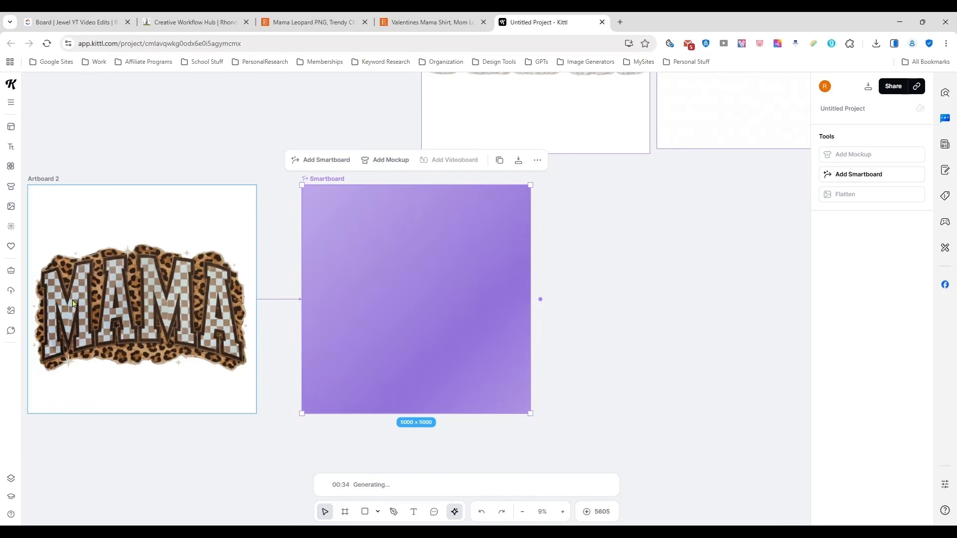
# Step: Move the pink and green preppy smartboard up so it sits higher than Artboard 2, leaving room beneath it
pyautogui.moveTo(365, 309); pyautogui.dragTo(347, 312)
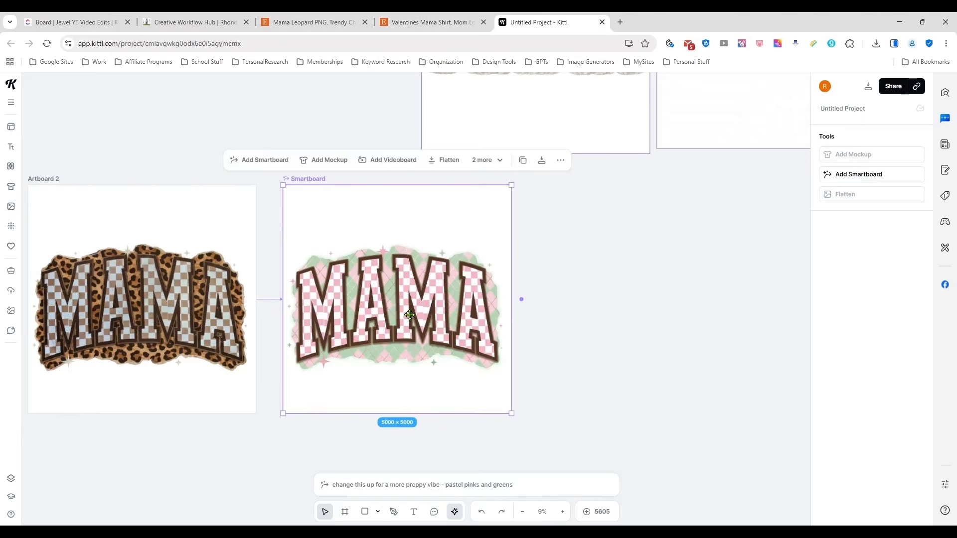
pyautogui.click(412, 317)
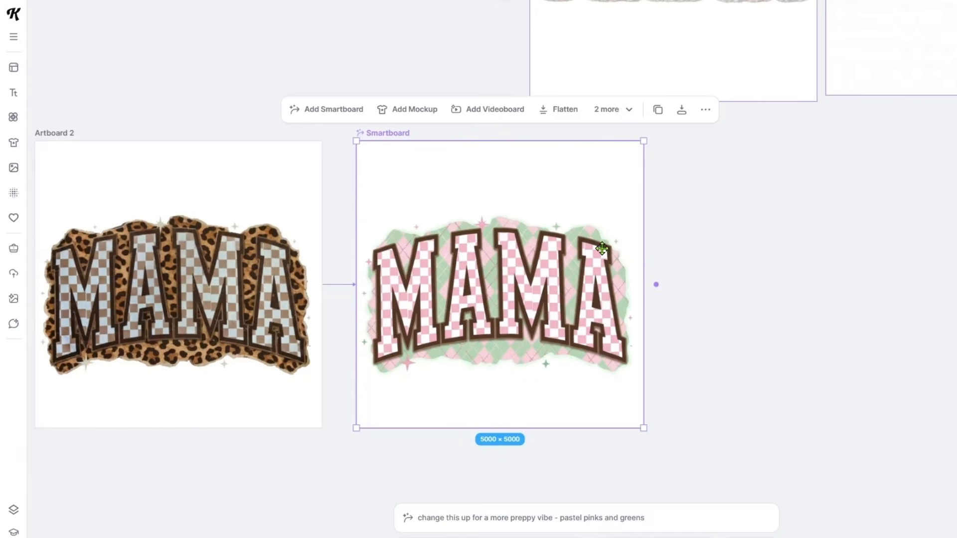
pyautogui.moveTo(472, 299)
pyautogui.mouseDown()
pyautogui.moveTo(457, 305)
pyautogui.moveTo(465, 307)
pyautogui.mouseUp()
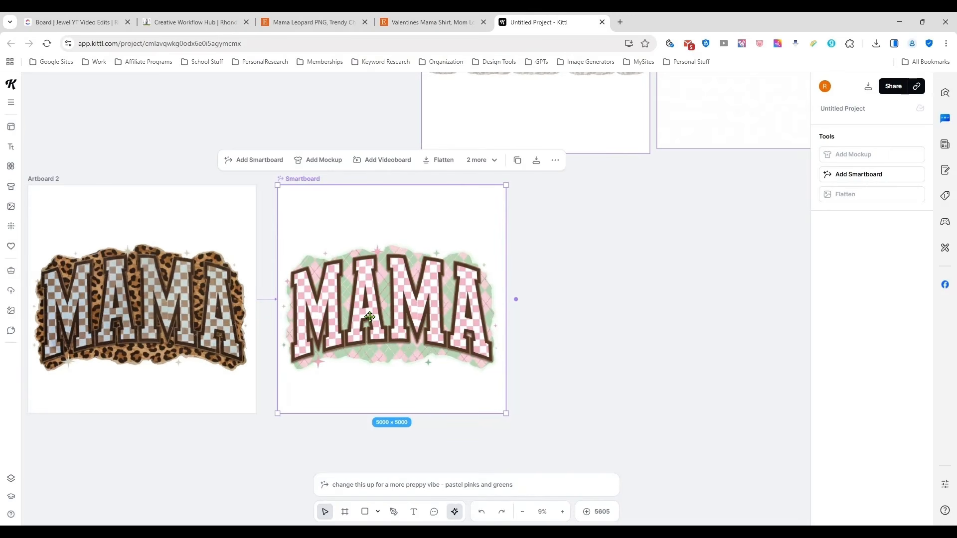
pyautogui.moveTo(401, 305); pyautogui.dragTo(344, 186)
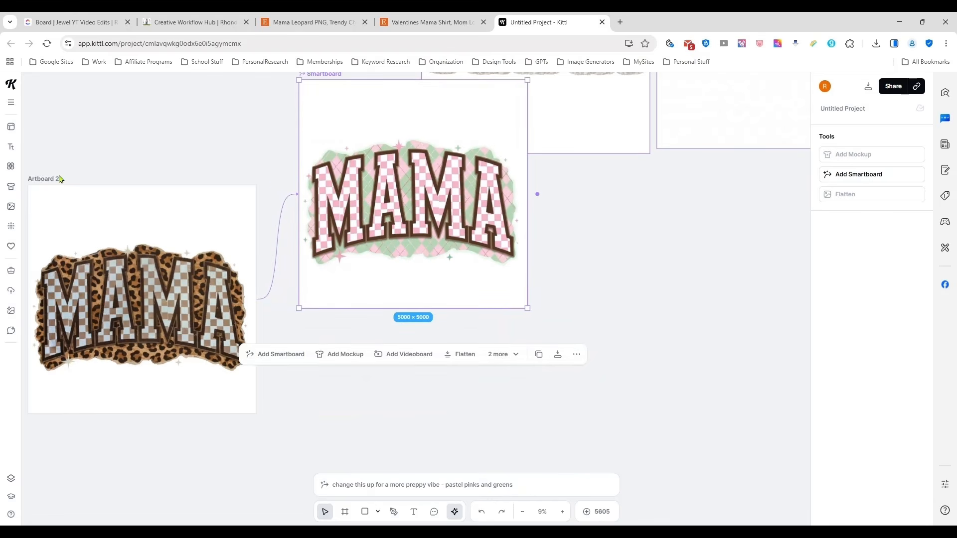
# Step: Connect another AI image smartboard to Artboard 2 and generate it with the prompt "make this a faux rhinestone"
pyautogui.click(59, 179)
pyautogui.click(265, 299)
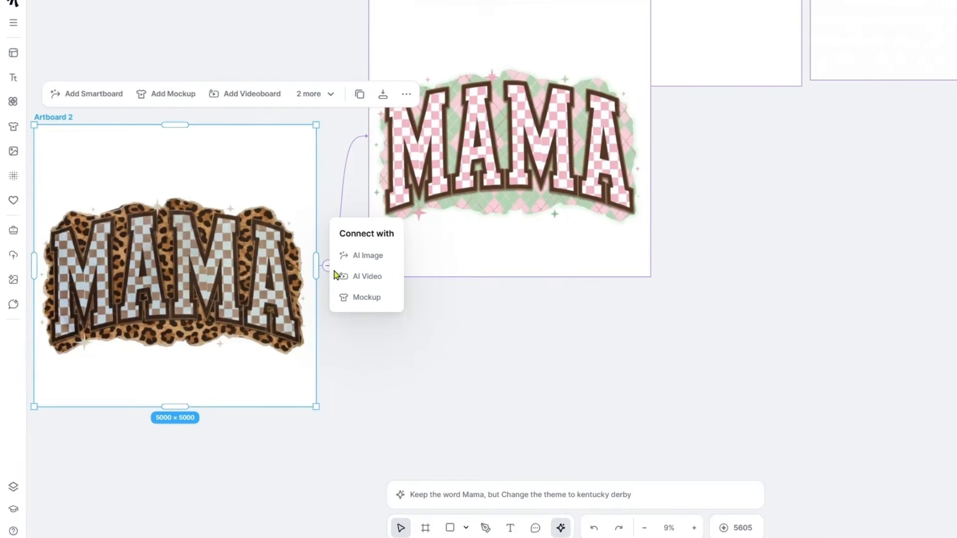
pyautogui.click(368, 255)
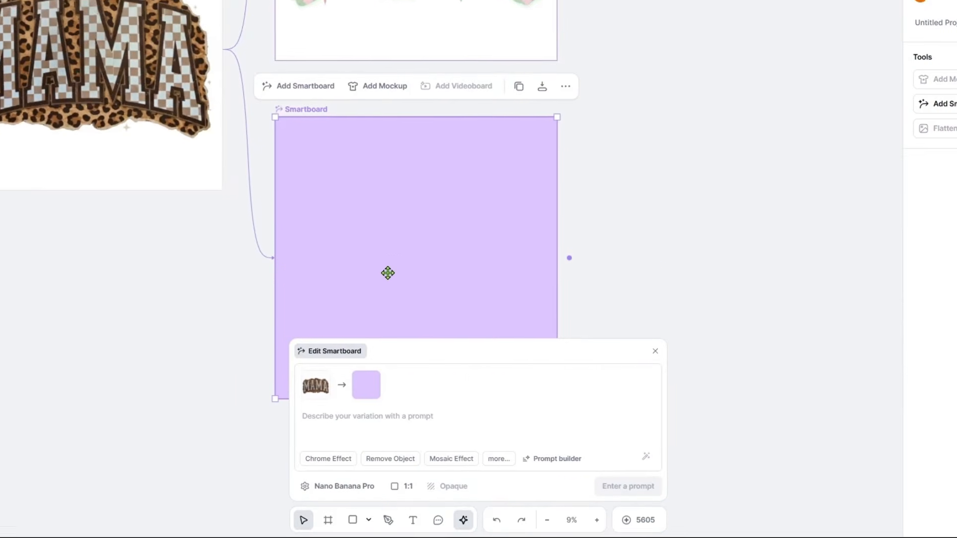
pyautogui.click(444, 415)
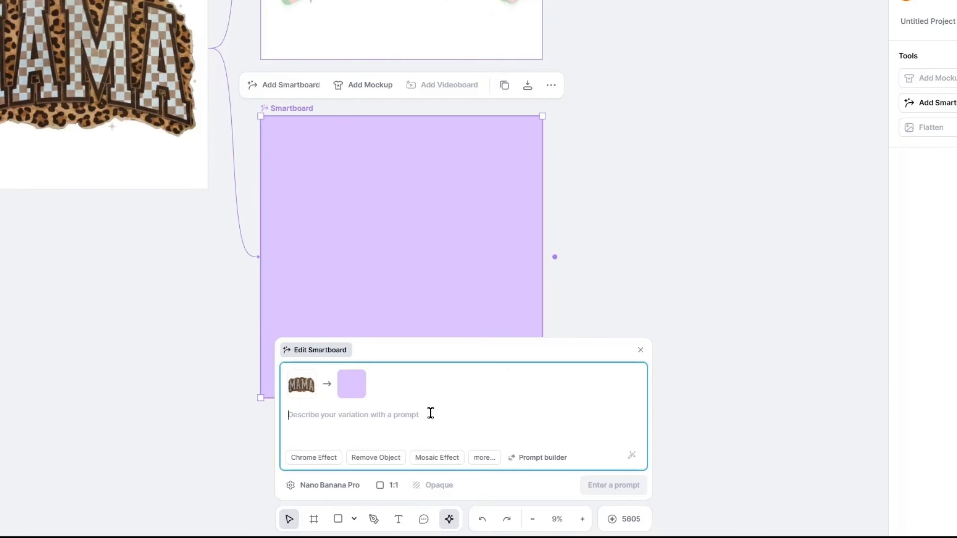
pyautogui.write('make this a faux rhinestone')
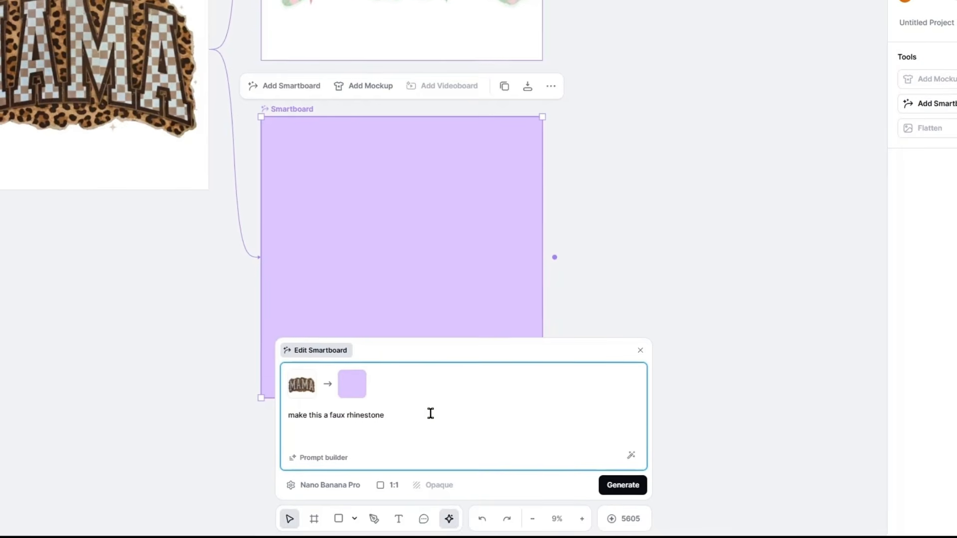
pyautogui.press('Return')
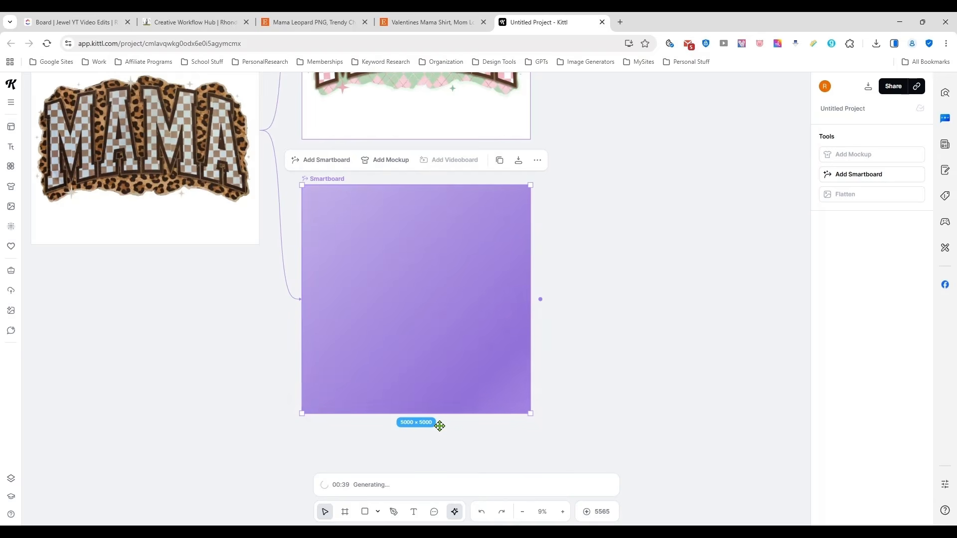
# Step: Examine the generated faux rhinestone version of the leopard MAMA design up close
pyautogui.moveTo(439, 426); pyautogui.dragTo(439, 408)
pyautogui.scroll(1, 603, 313)
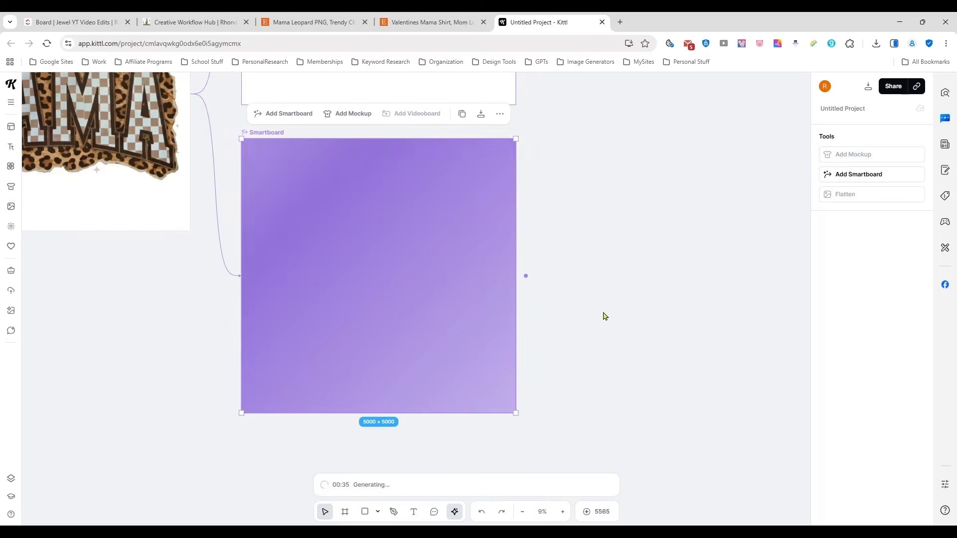
pyautogui.scroll(-2, 603, 316)
pyautogui.scroll(-1, 604, 314)
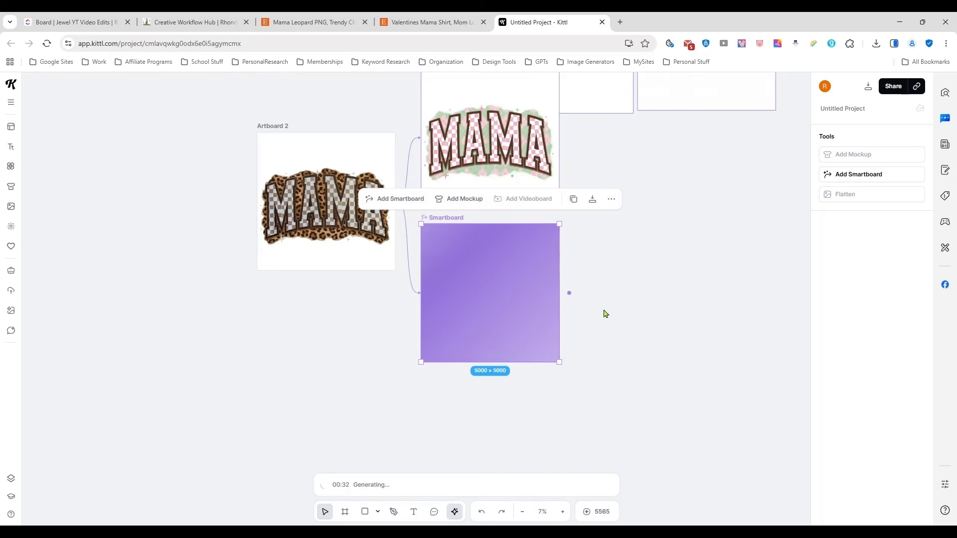
pyautogui.moveTo(660, 308); pyautogui.dragTo(513, 397)
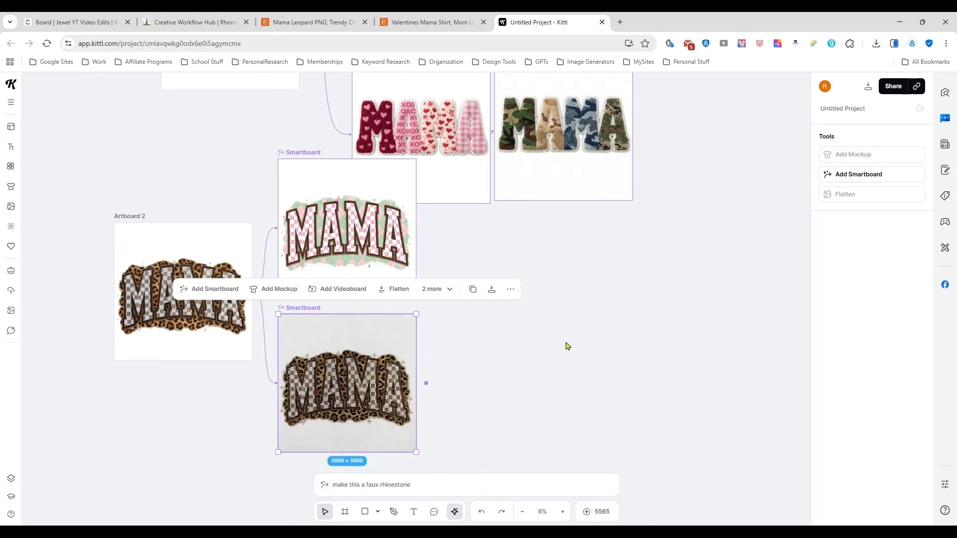
pyautogui.scroll(5, 472, 357)
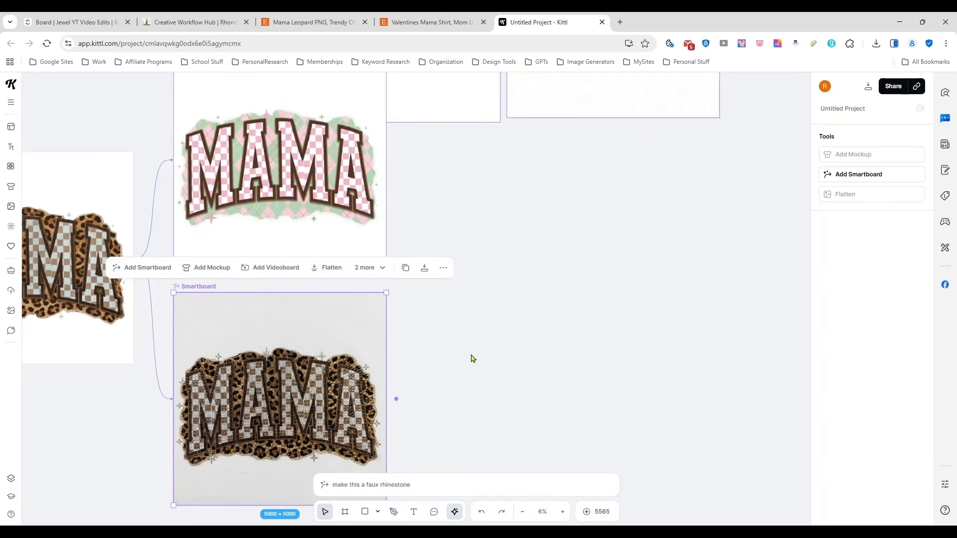
pyautogui.moveTo(410, 406); pyautogui.dragTo(616, 284)
pyautogui.scroll(1, 614, 284)
pyautogui.scroll(1, 614, 284)
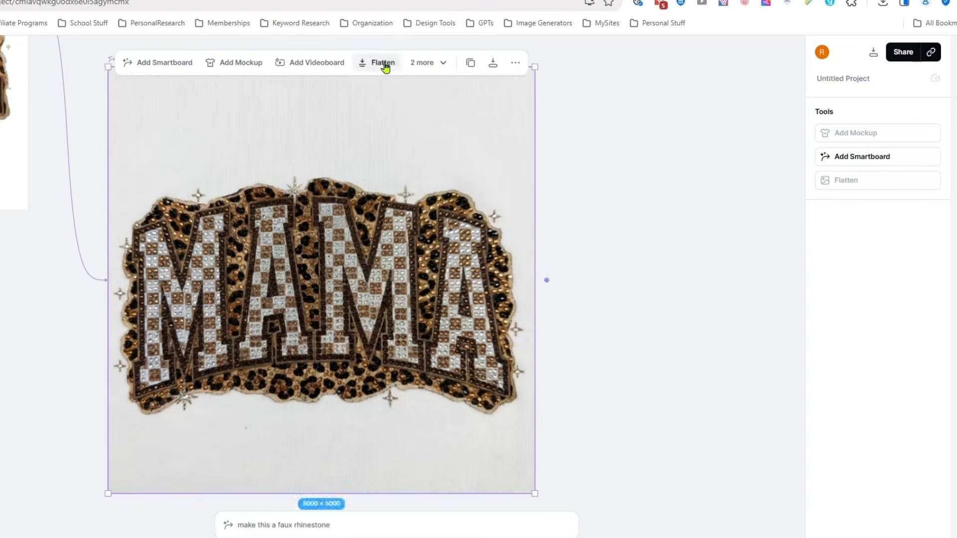
# Step: Flatten the faux rhinestone smartboard into a separate image beside it and upscale that image
pyautogui.click(527, 31)
pyautogui.moveTo(702, 535); pyautogui.dragTo(399, 504)
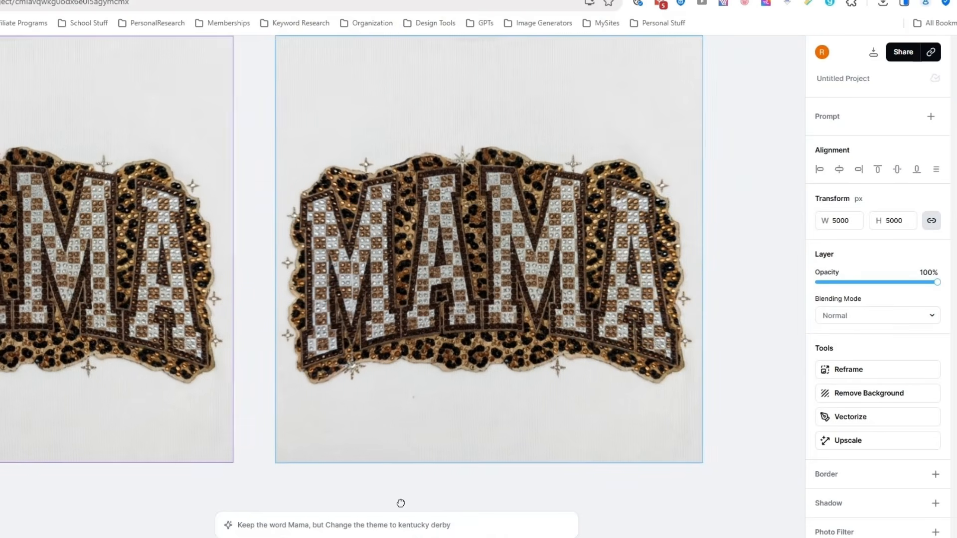
pyautogui.click(834, 441)
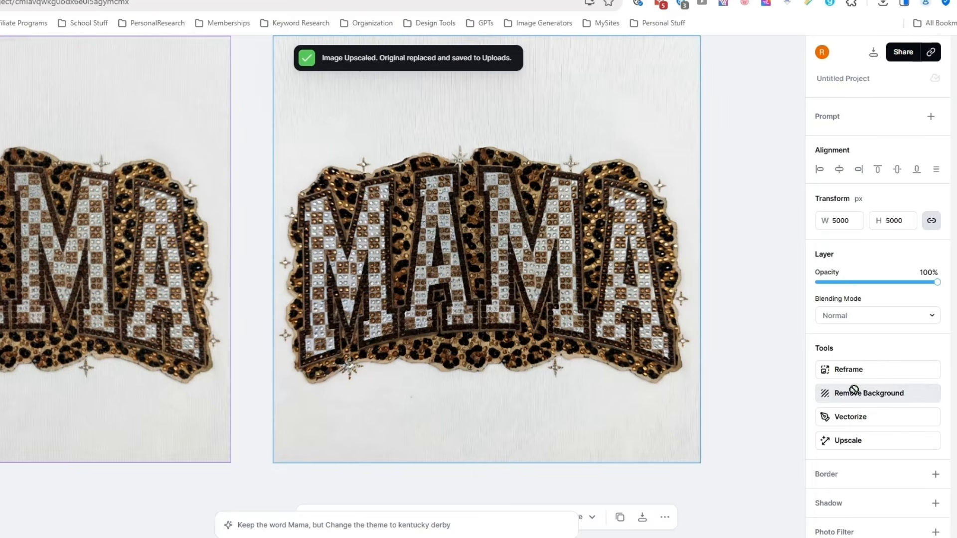
# Step: Remove the background from the upscaled faux rhinestone image
pyautogui.click(853, 392)
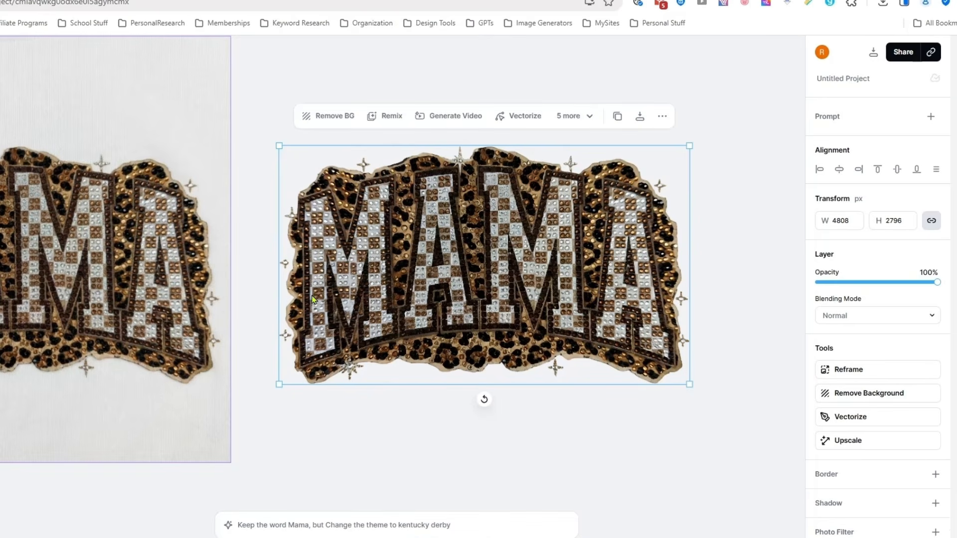
pyautogui.click(651, 417)
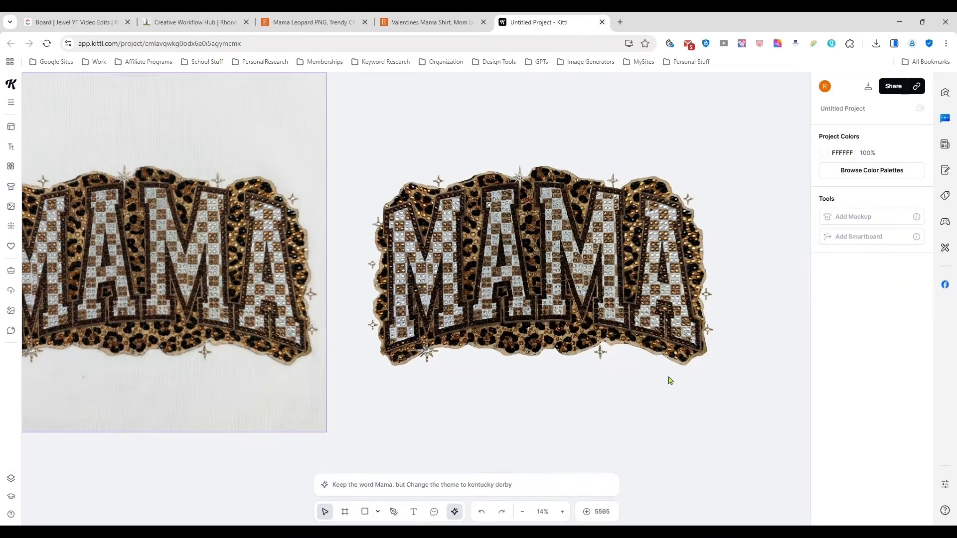
pyautogui.scroll(-2, 669, 380)
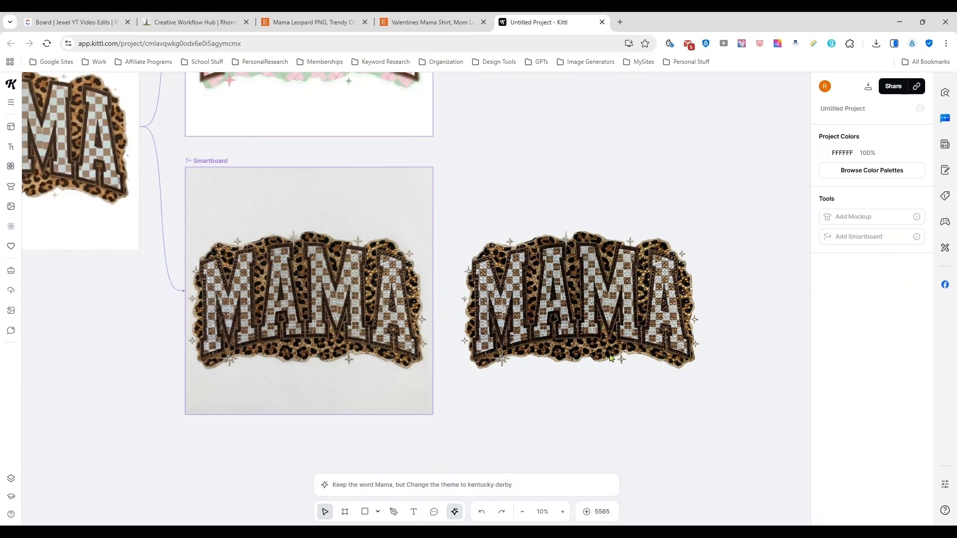
pyautogui.hscroll(-1, 611, 358)
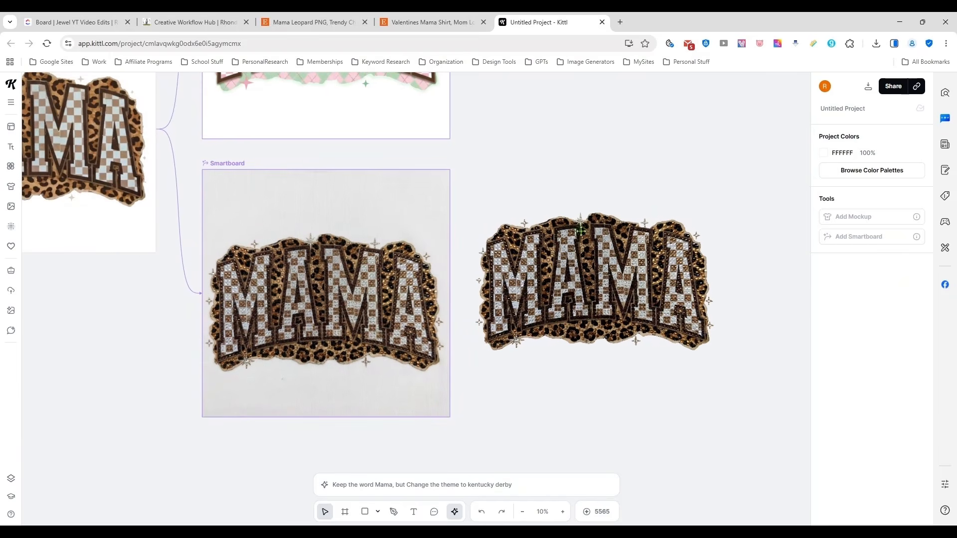
# Step: Move the rhinestone cutout up beside the preppy smartboard and delete the faux rhinestone smartboard
pyautogui.moveTo(581, 231); pyautogui.dragTo(588, 121)
pyautogui.click(548, 334)
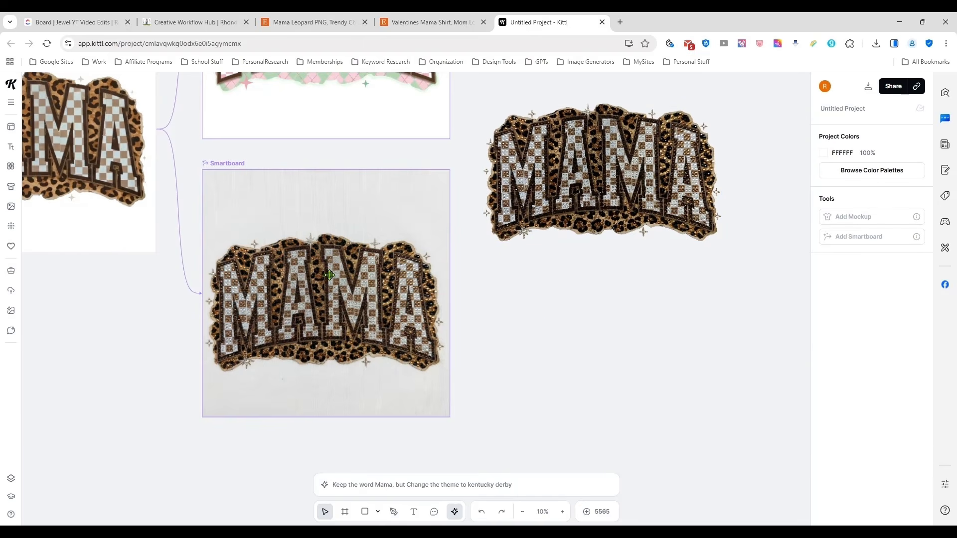
pyautogui.moveTo(331, 275); pyautogui.dragTo(338, 278)
pyautogui.press('Delete')
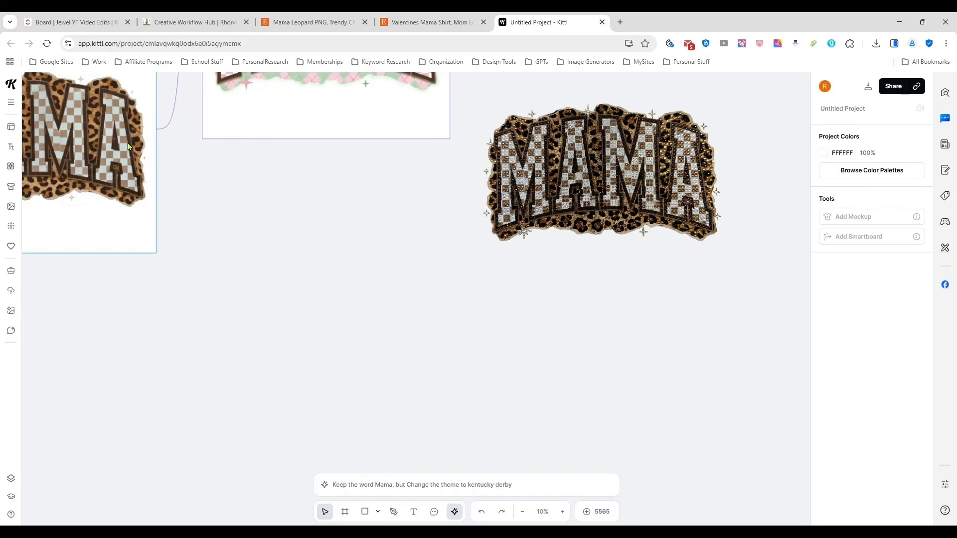
# Step: Connect an AI image smartboard to Artboard 2 and generate it with "change this to faux machine embroidery style"
pyautogui.scroll(2, 221, 299)
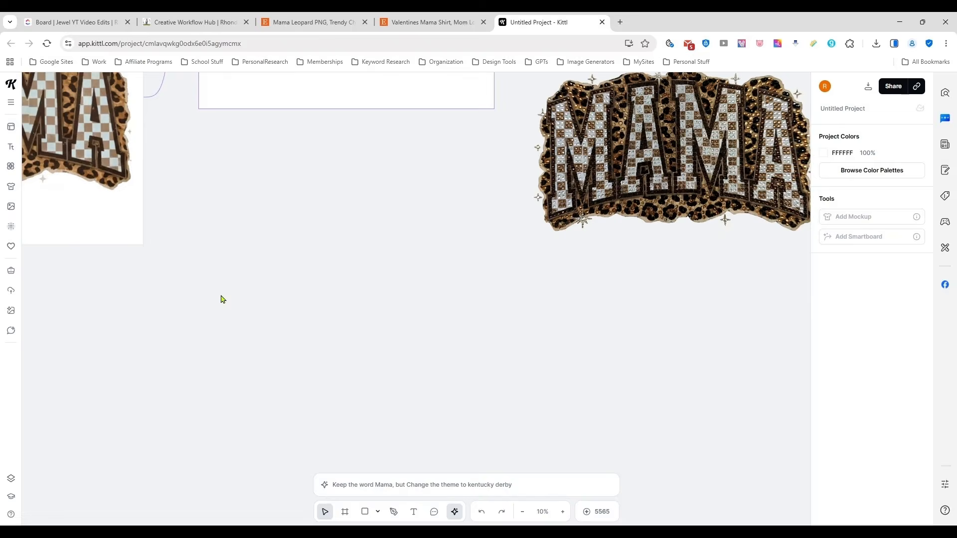
pyautogui.scroll(-2, 221, 299)
pyautogui.scroll(3, 269, 319)
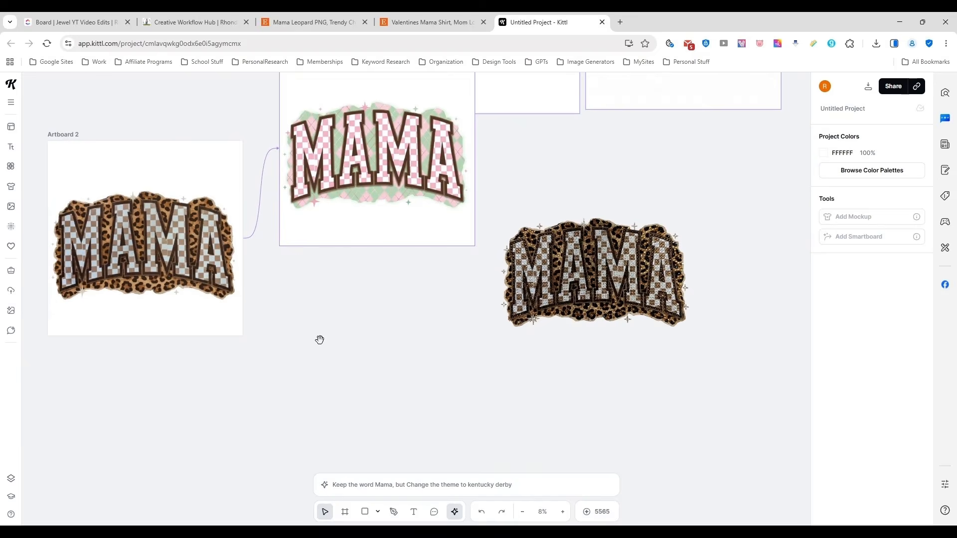
pyautogui.click(69, 134)
pyautogui.click(254, 242)
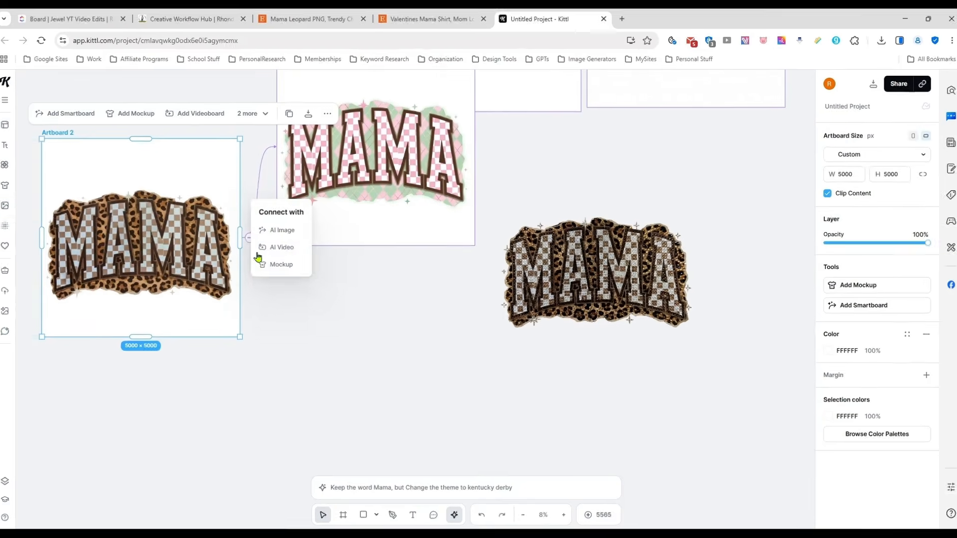
pyautogui.click(273, 229)
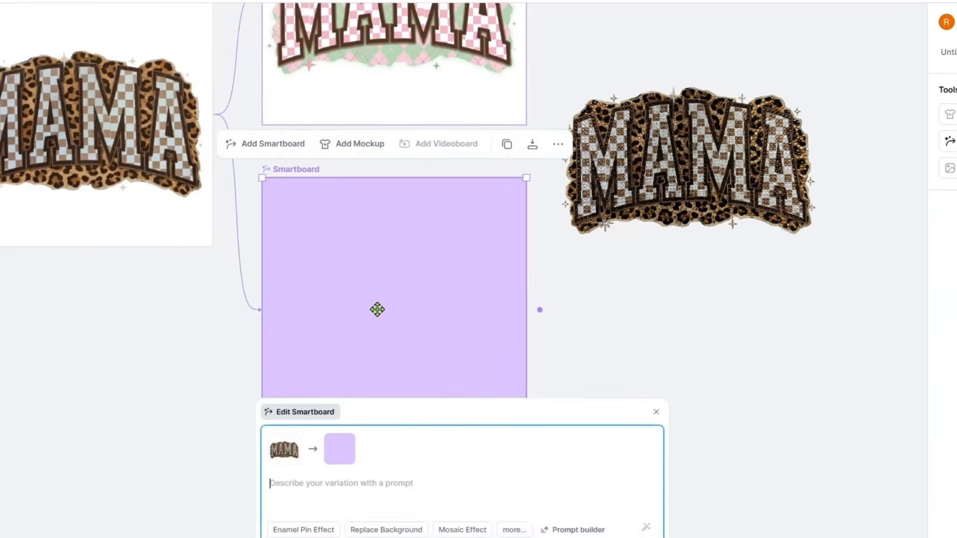
pyautogui.moveTo(377, 310); pyautogui.dragTo(380, 271)
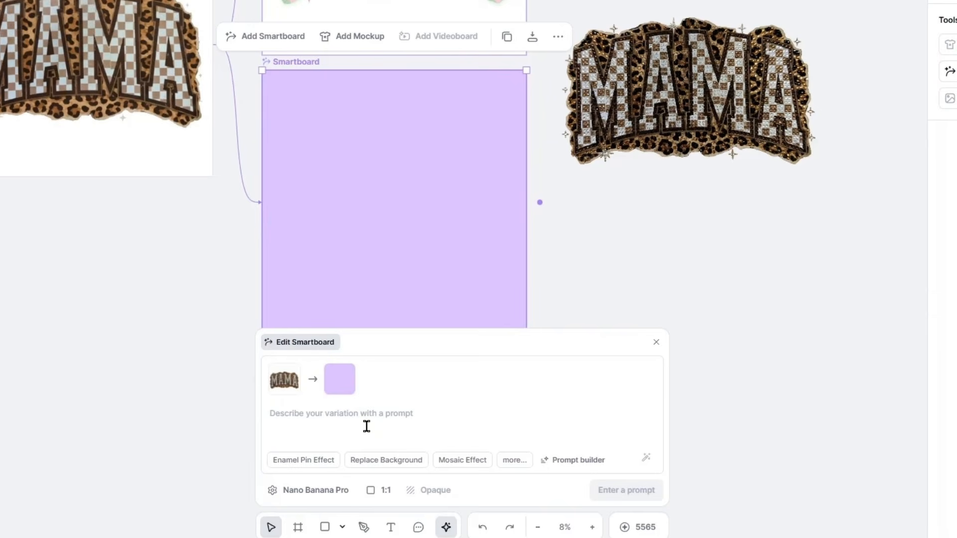
pyautogui.click(391, 418)
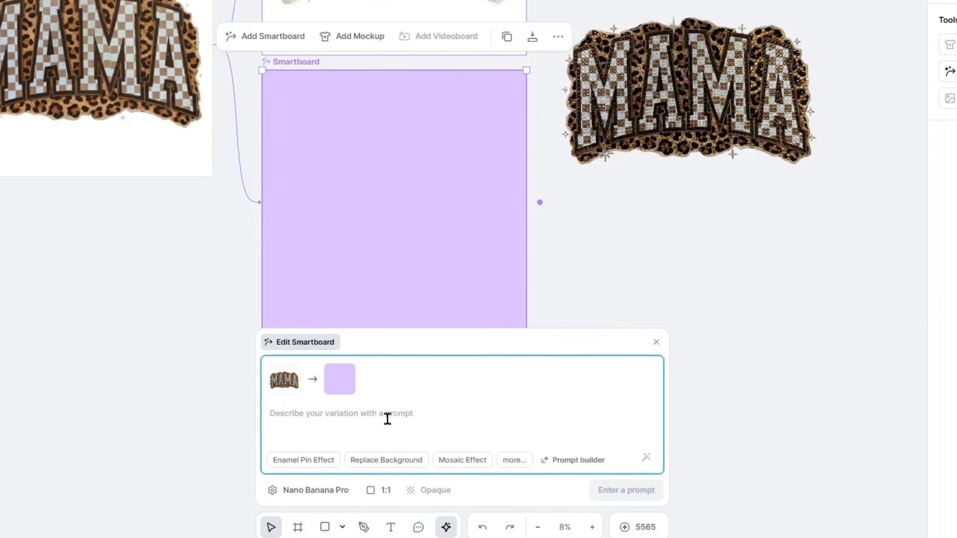
pyautogui.write('change this to faux machine embroidery style')
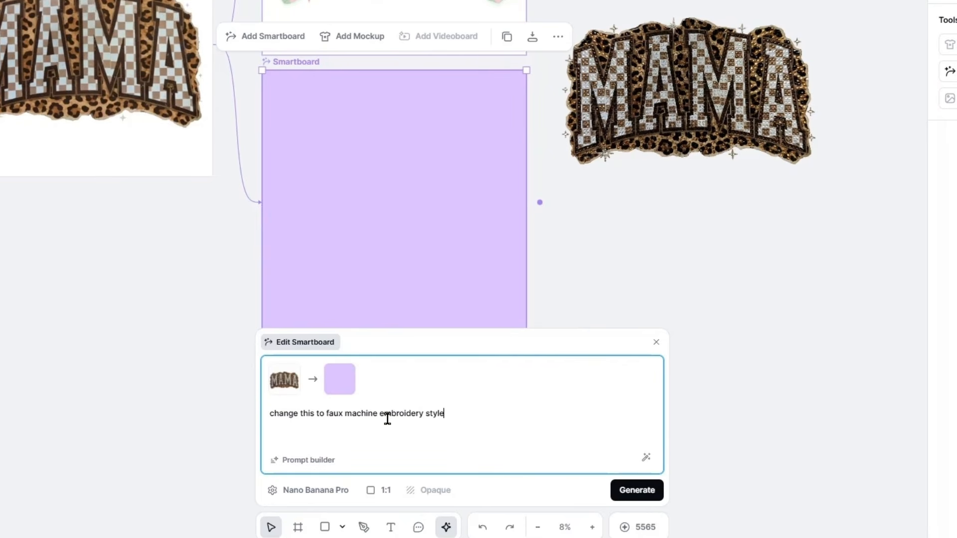
pyautogui.press('Return')
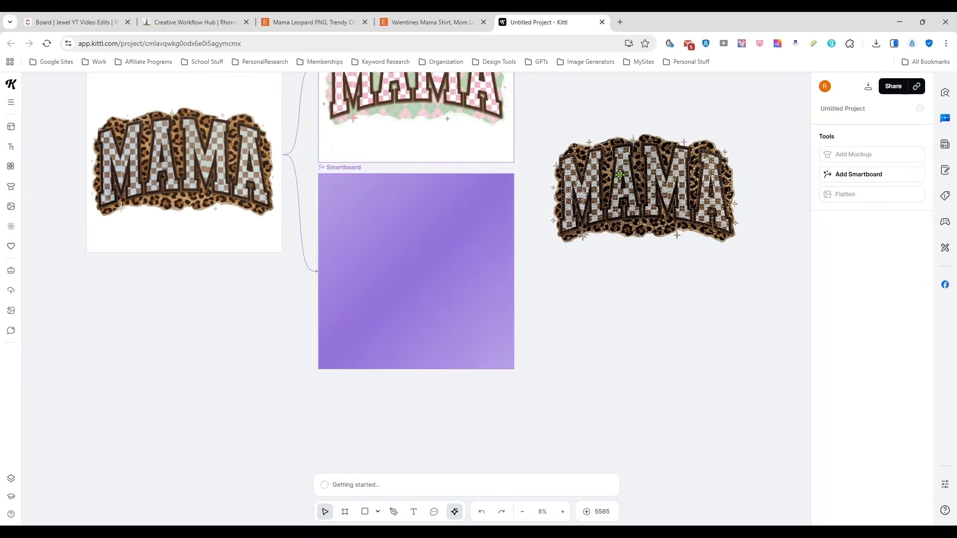
# Step: Shift the rhinestone cutout aside and enlarge the embroidery smartboard to 6050 × 6050
pyautogui.click(620, 175)
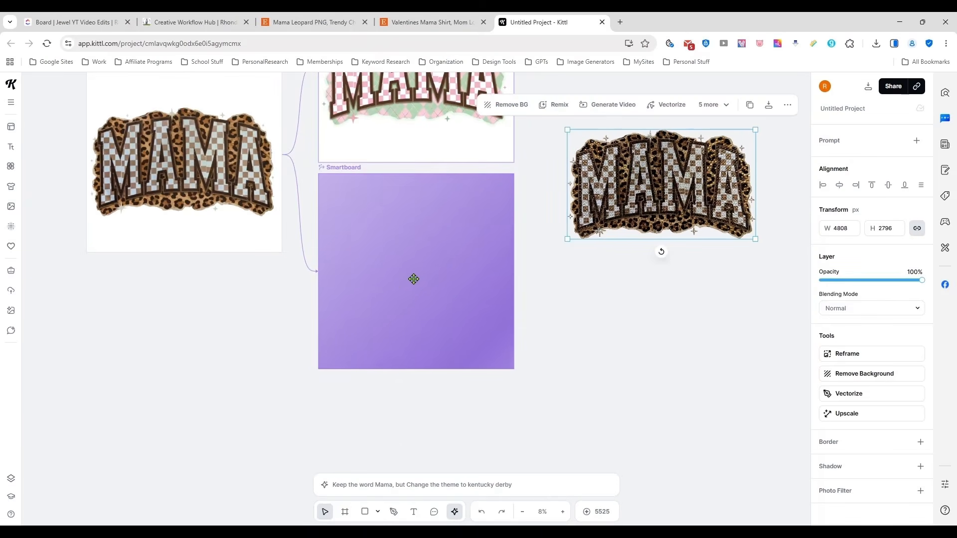
pyautogui.moveTo(402, 286); pyautogui.dragTo(426, 288)
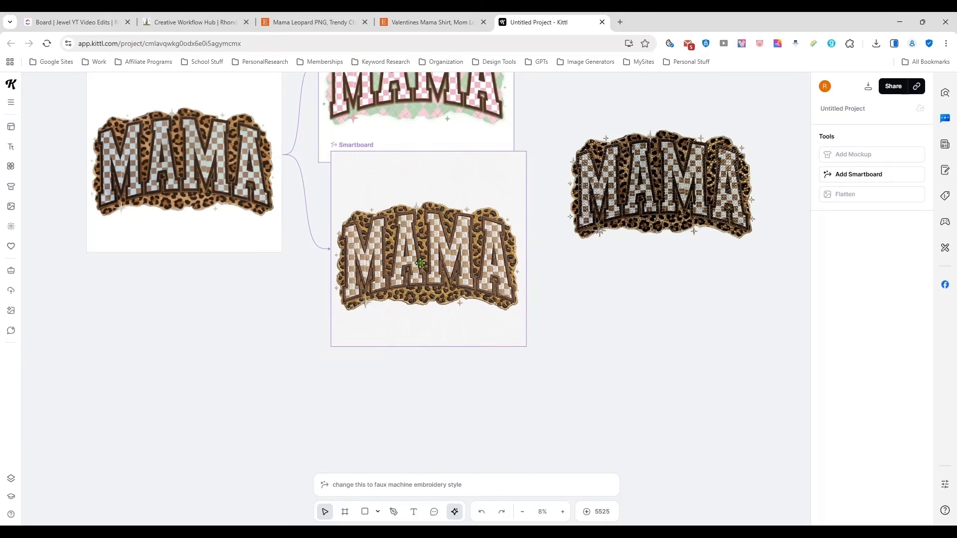
pyautogui.moveTo(526, 347); pyautogui.dragTo(568, 387)
pyautogui.scroll(3, 578, 384)
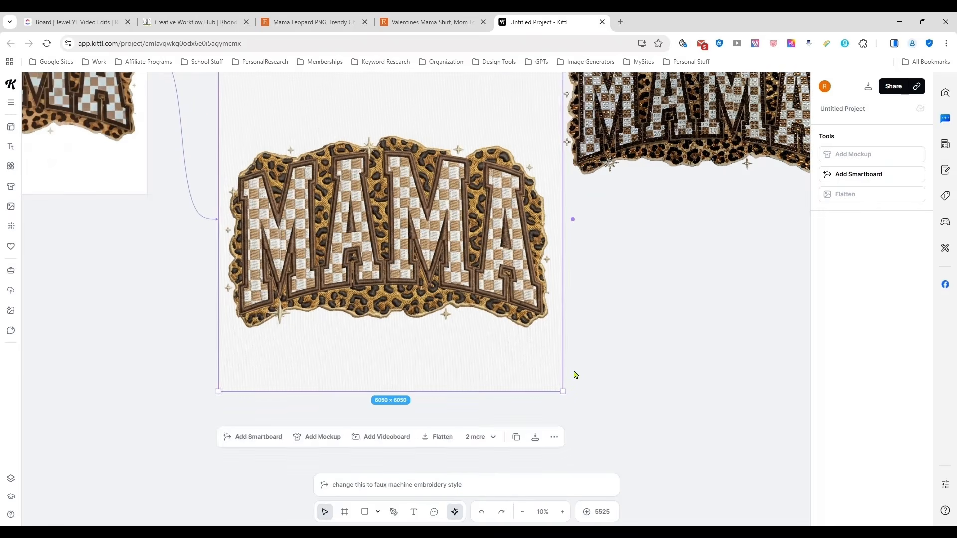
# Step: Nudge the embroidery smartboard down, then flatten it into a separate image and upscale that image
pyautogui.click(429, 266)
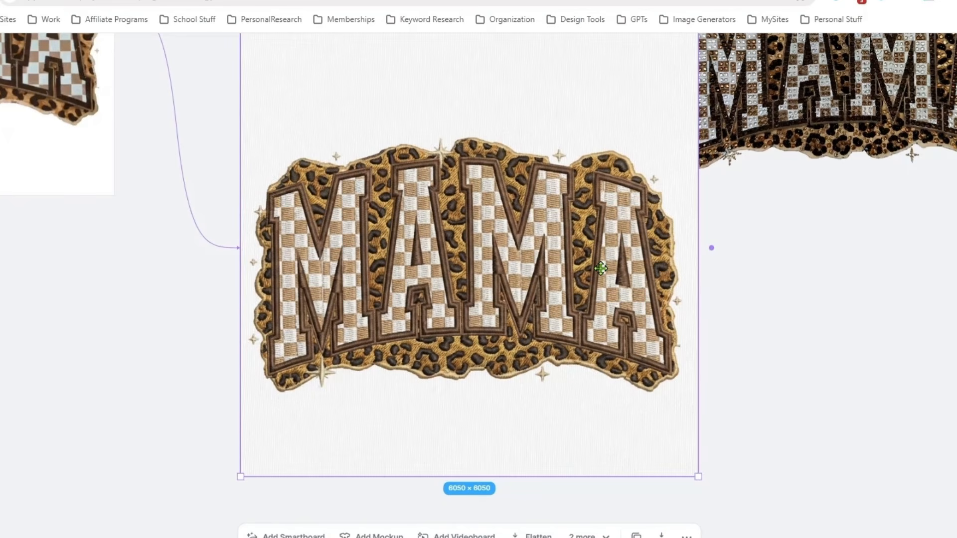
pyautogui.moveTo(605, 274); pyautogui.dragTo(560, 325)
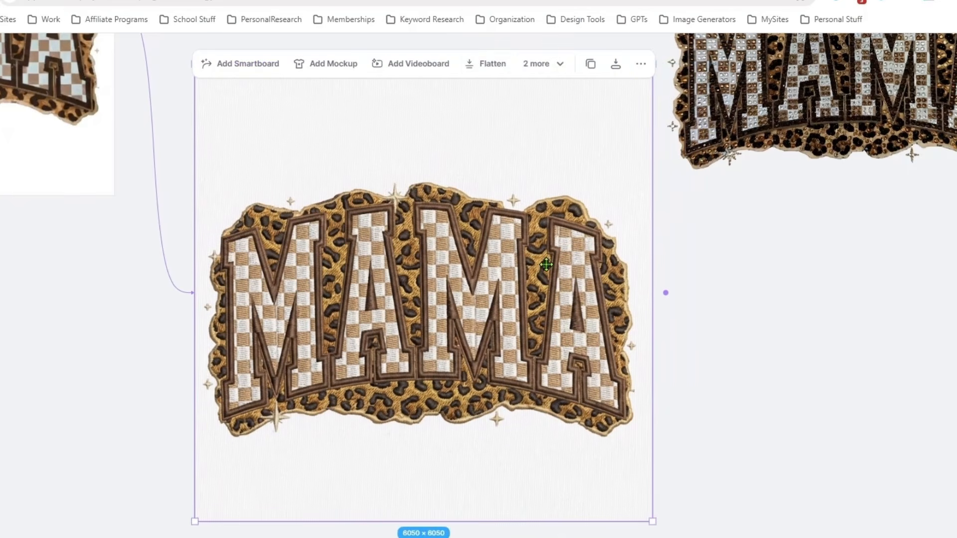
pyautogui.click(490, 63)
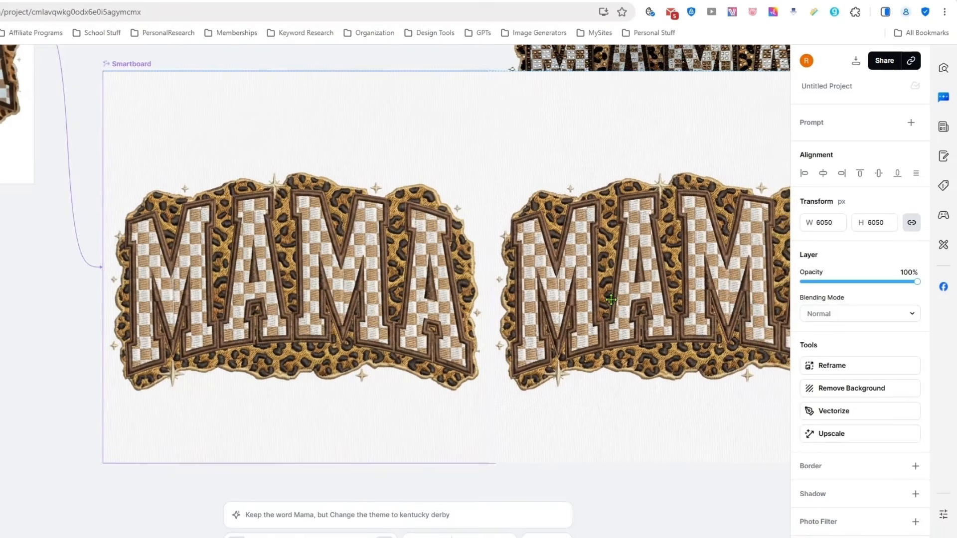
pyautogui.click(841, 431)
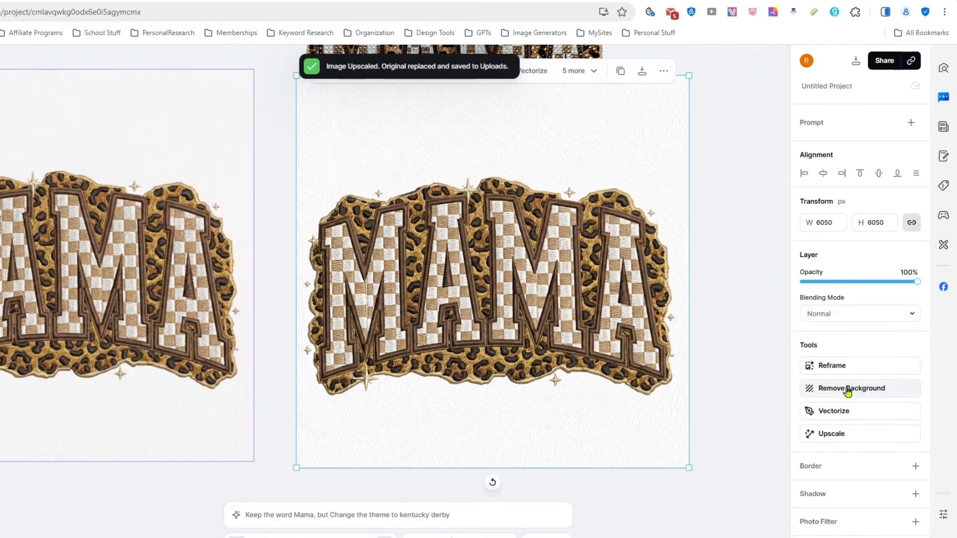
# Step: Remove the background from the upscaled embroidery image and position the cutout below the rhinestone design
pyautogui.click(847, 392)
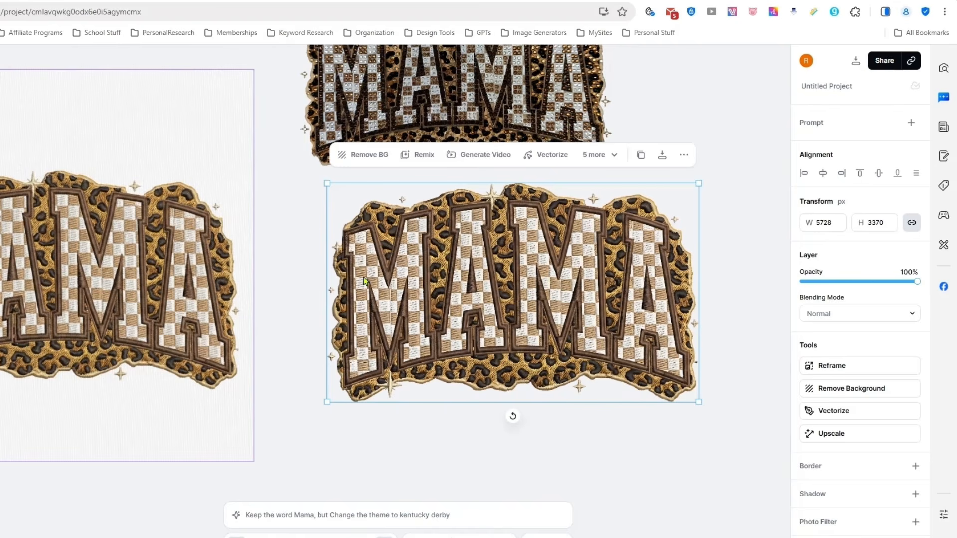
pyautogui.moveTo(581, 312); pyautogui.dragTo(568, 309)
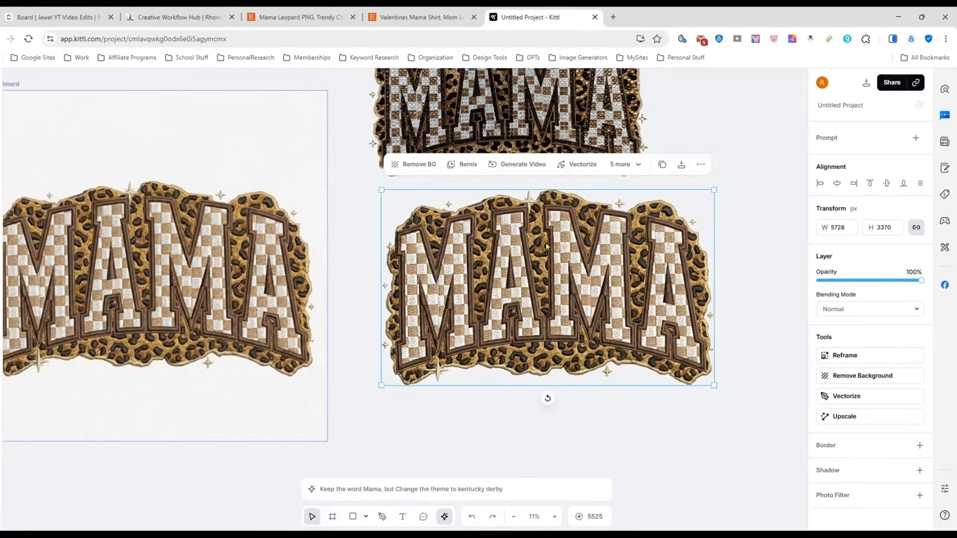
pyautogui.moveTo(495, 243); pyautogui.dragTo(582, 233)
# Step: Connect an AI image smartboard to the pastel pink and green smartboard and generate it with "change this to a faux machine embroidery style"
pyautogui.scroll(-3, 487, 310)
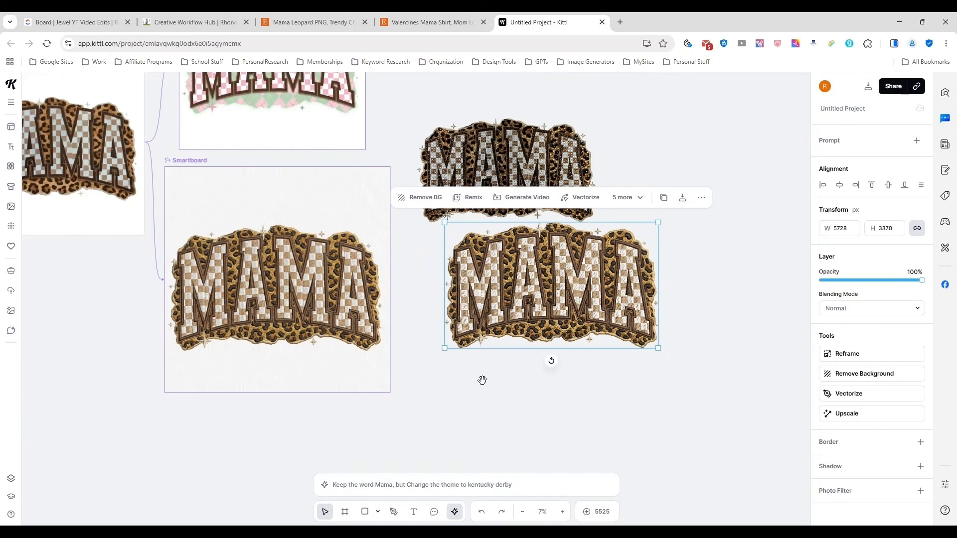
pyautogui.moveTo(482, 380); pyautogui.dragTo(542, 431)
pyautogui.click(360, 160)
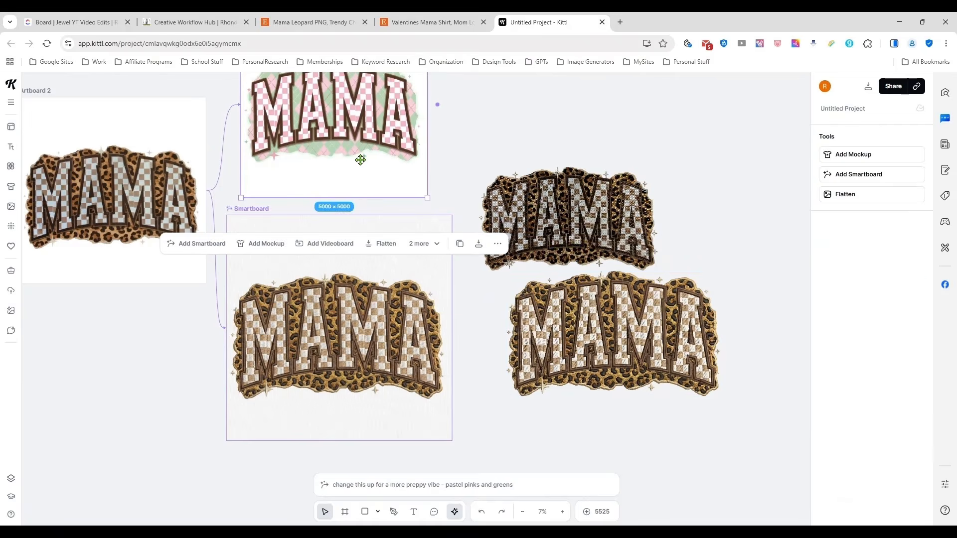
pyautogui.scroll(2, 447, 162)
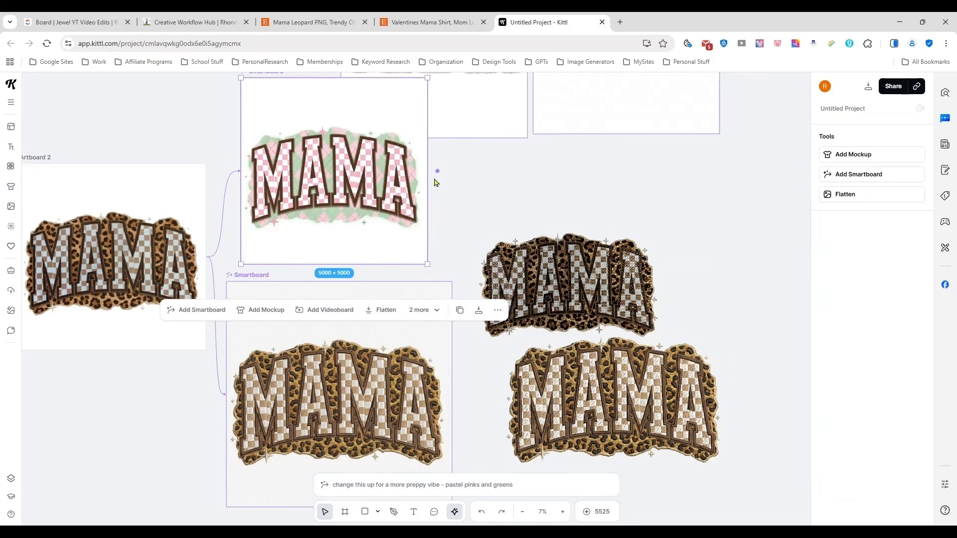
pyautogui.click(437, 171)
pyautogui.click(461, 168)
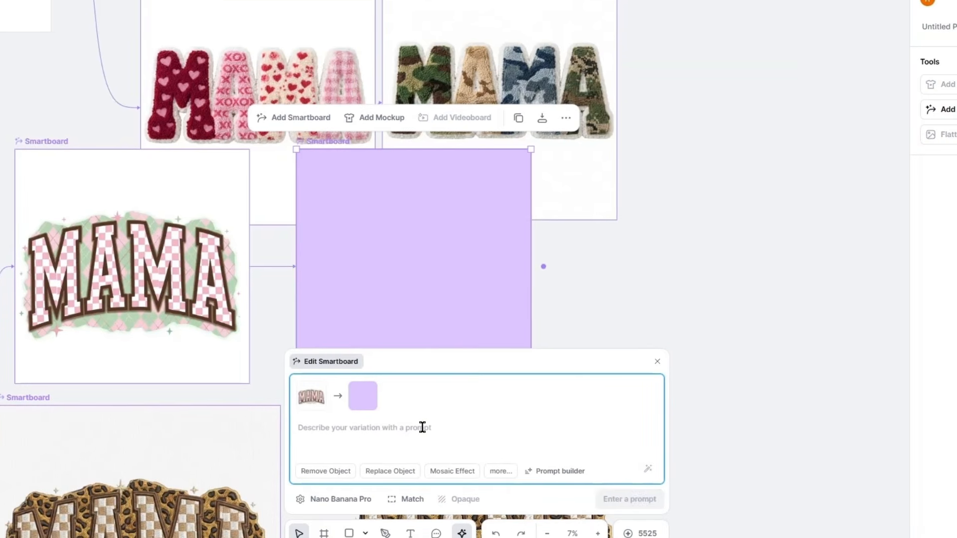
pyautogui.write('change this to a faux machine embroidery style')
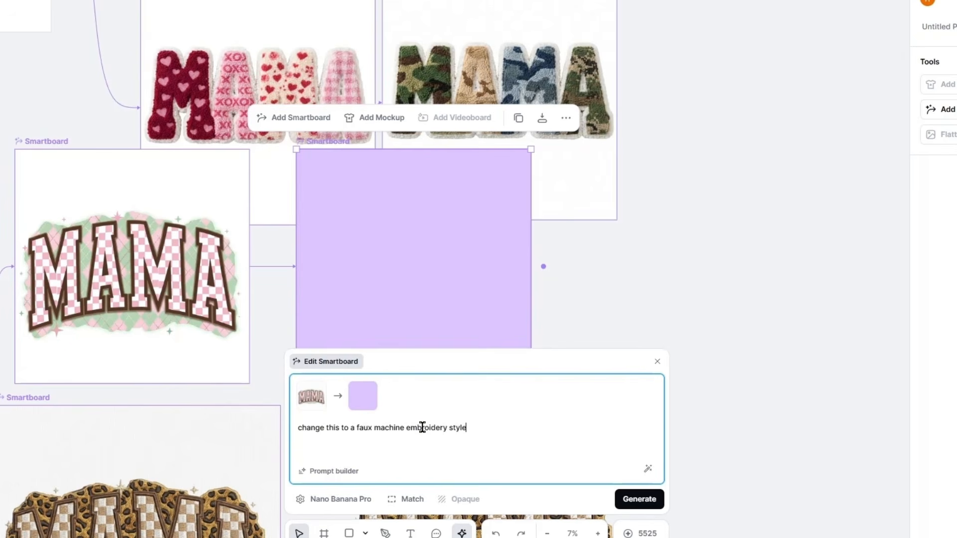
pyautogui.press('Return')
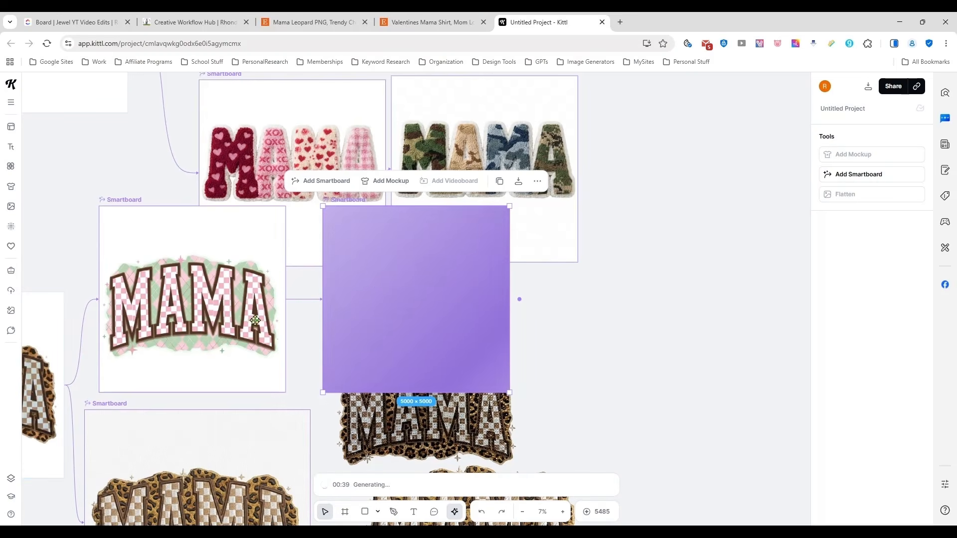
pyautogui.moveTo(376, 309); pyautogui.dragTo(387, 308)
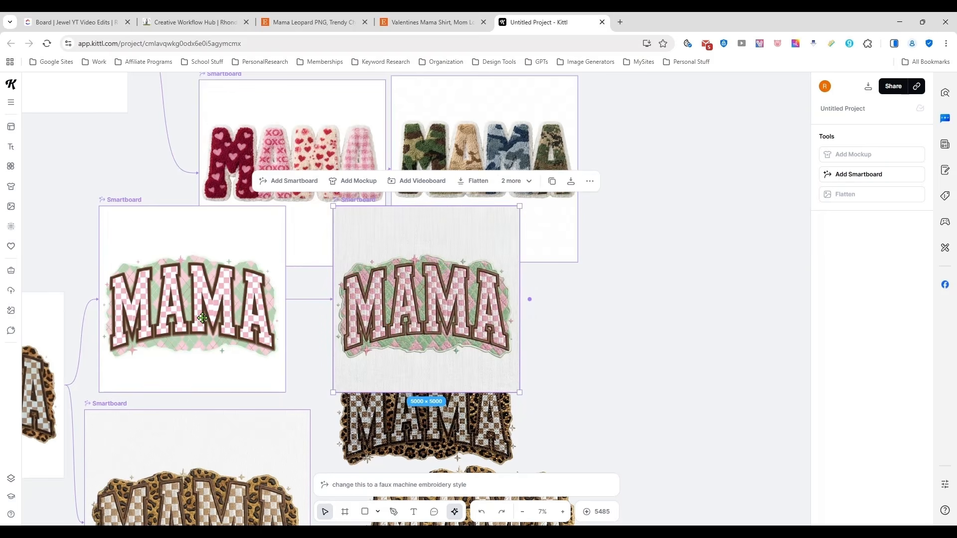
# Step: Flatten the pastel embroidery smartboard into a separate image, shift that image partly over the smartboard and upscale it
pyautogui.scroll(5, 434, 298)
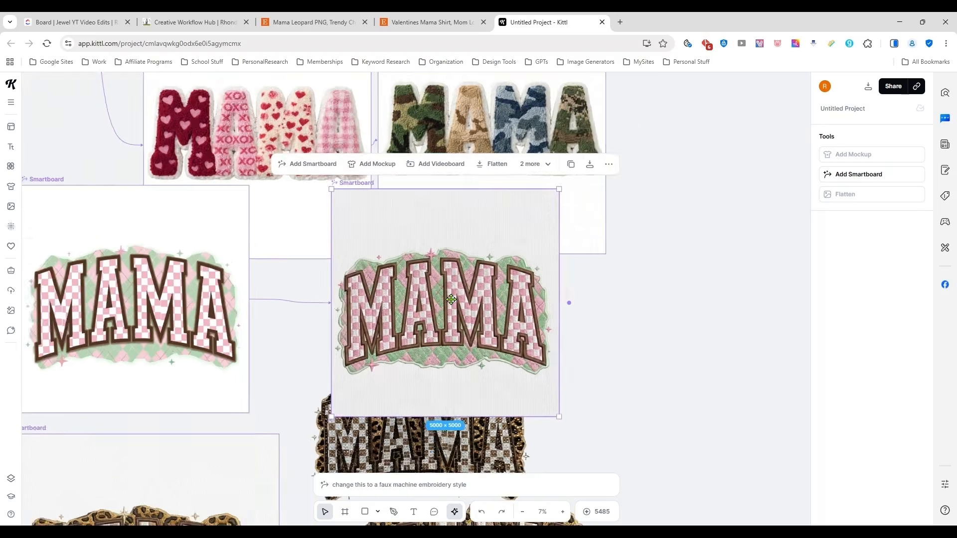
pyautogui.click(425, 296)
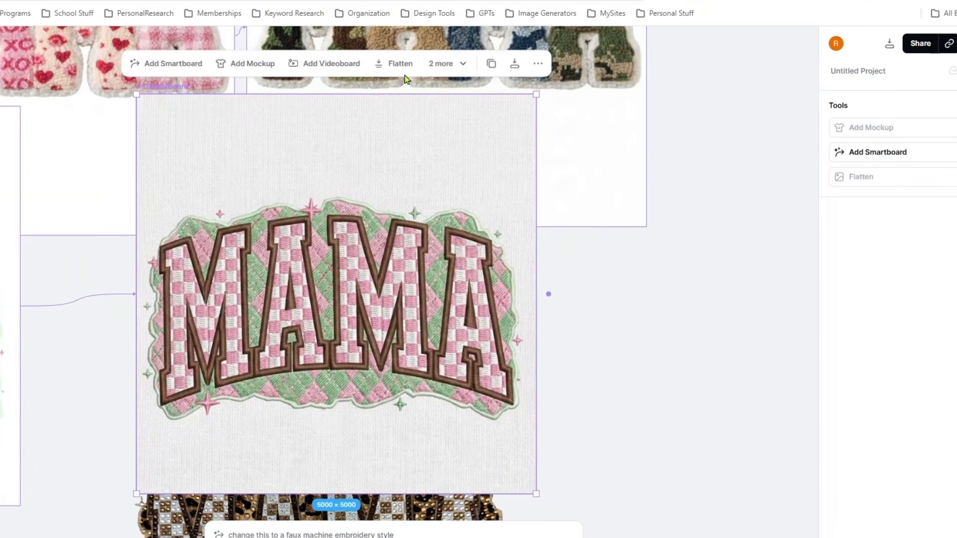
pyautogui.click(402, 69)
pyautogui.moveTo(697, 314); pyautogui.dragTo(457, 316)
pyautogui.click(869, 449)
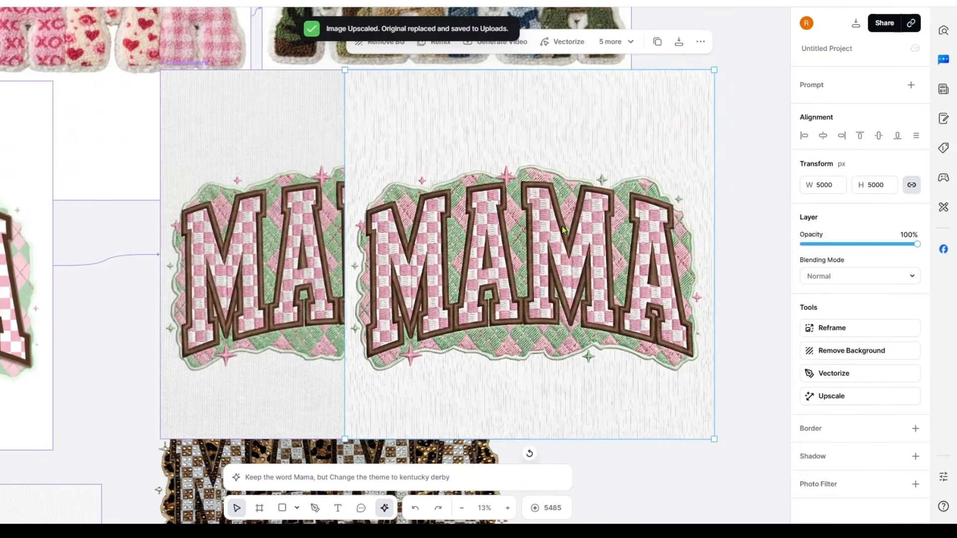
# Step: Remove the background from the upscaled pastel embroidery image and move the cutout to the empty area beside the camo smartboard
pyautogui.click(810, 350)
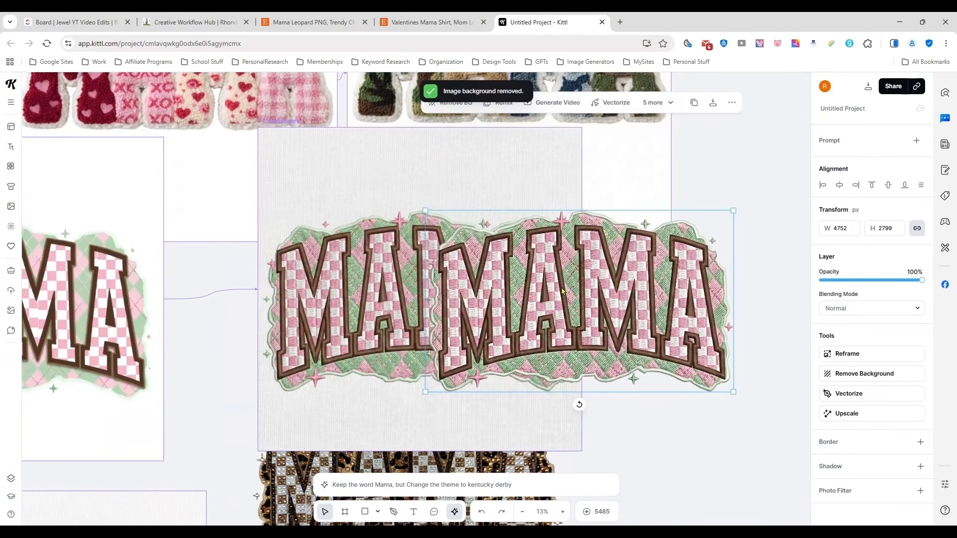
pyautogui.moveTo(530, 254); pyautogui.dragTo(576, 201)
pyautogui.moveTo(633, 263); pyautogui.dragTo(638, 373)
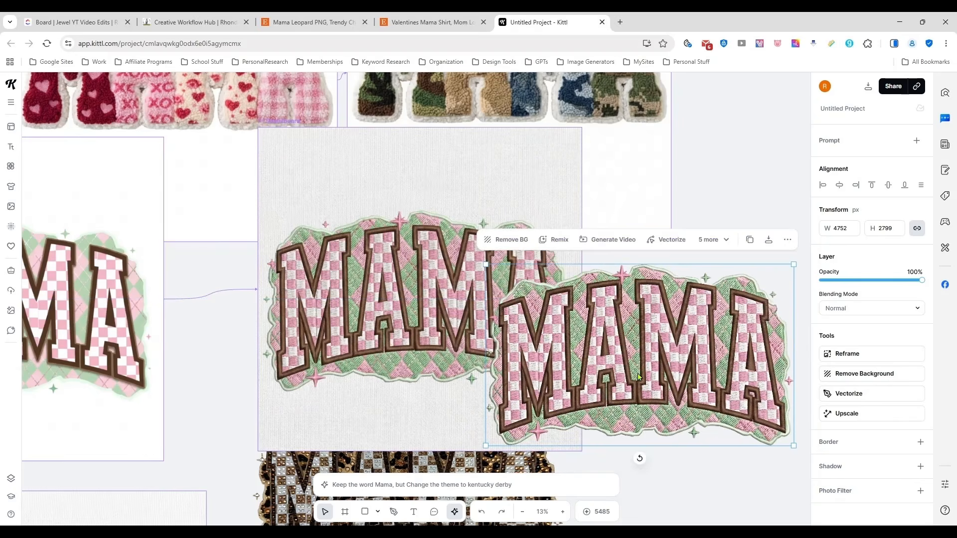
pyautogui.scroll(-3, 639, 378)
pyautogui.scroll(-1, 669, 459)
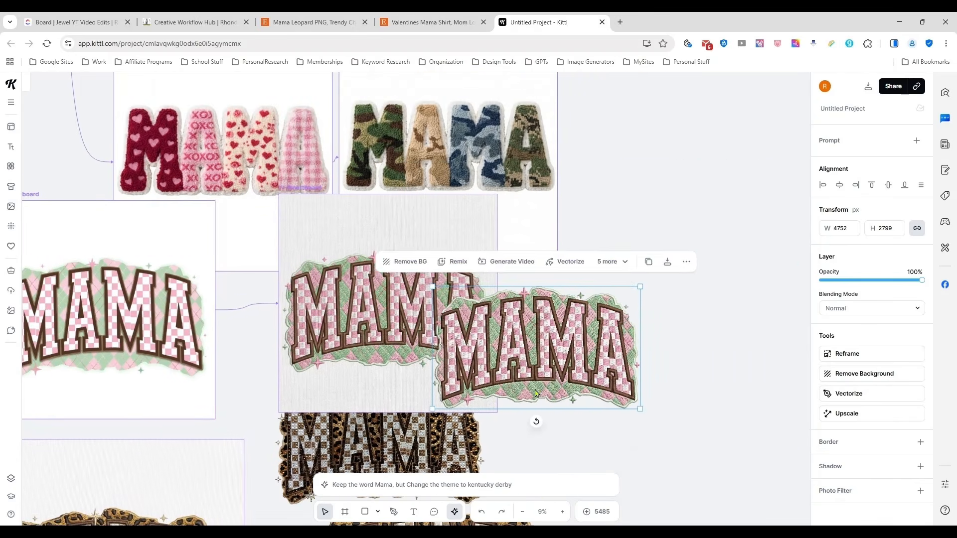
pyautogui.moveTo(536, 394); pyautogui.dragTo(670, 263)
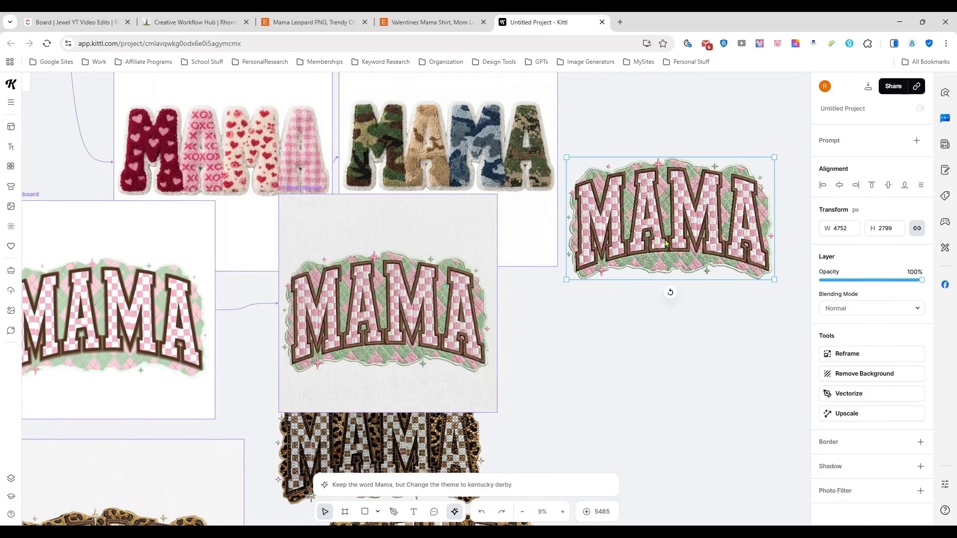
# Step: Stack the leopard rhinestone and leopard embroidery cutouts below the pastel one, enlarging the rhinestone cutout to 5728 × 3332
pyautogui.click(669, 332)
pyautogui.moveTo(436, 441); pyautogui.dragTo(725, 342)
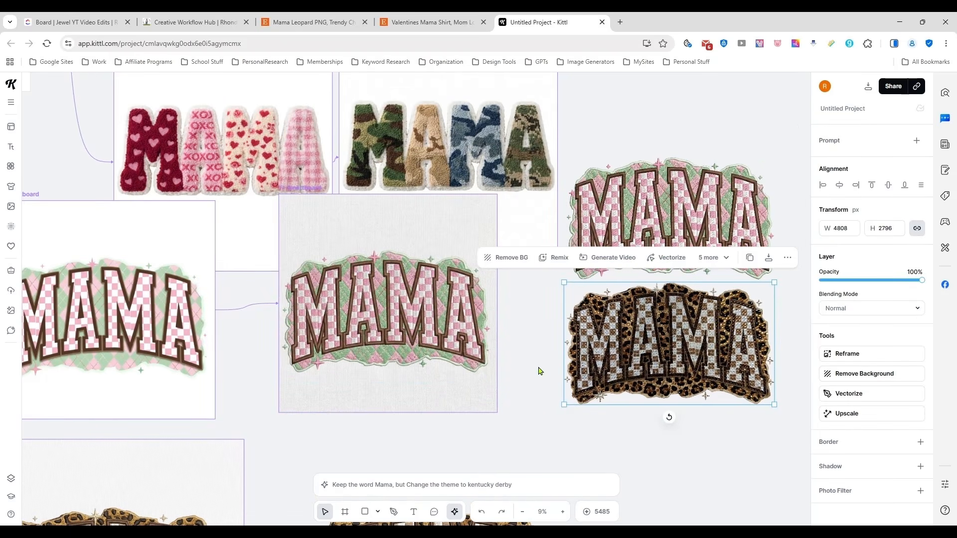
pyautogui.moveTo(639, 352); pyautogui.dragTo(638, 350)
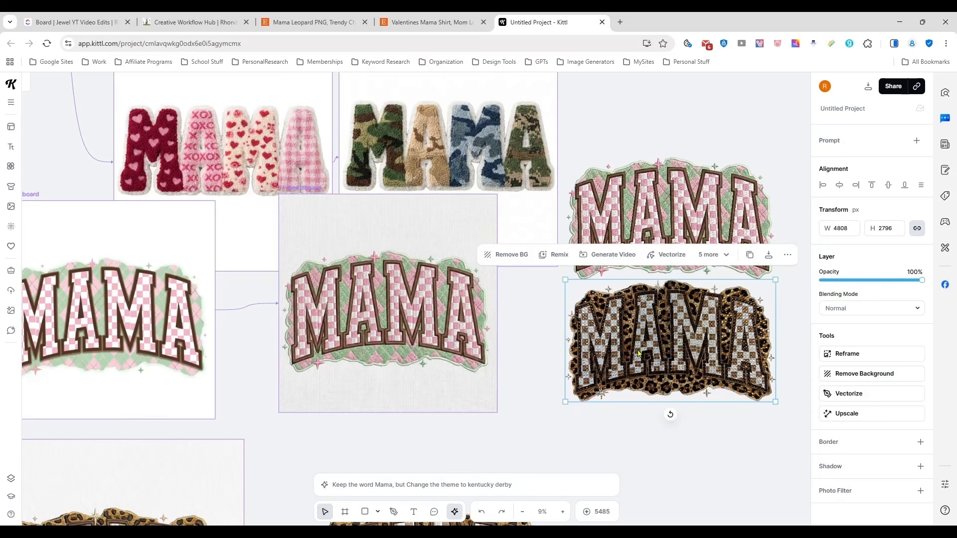
pyautogui.scroll(-2, 528, 420)
pyautogui.moveTo(528, 419); pyautogui.dragTo(508, 353)
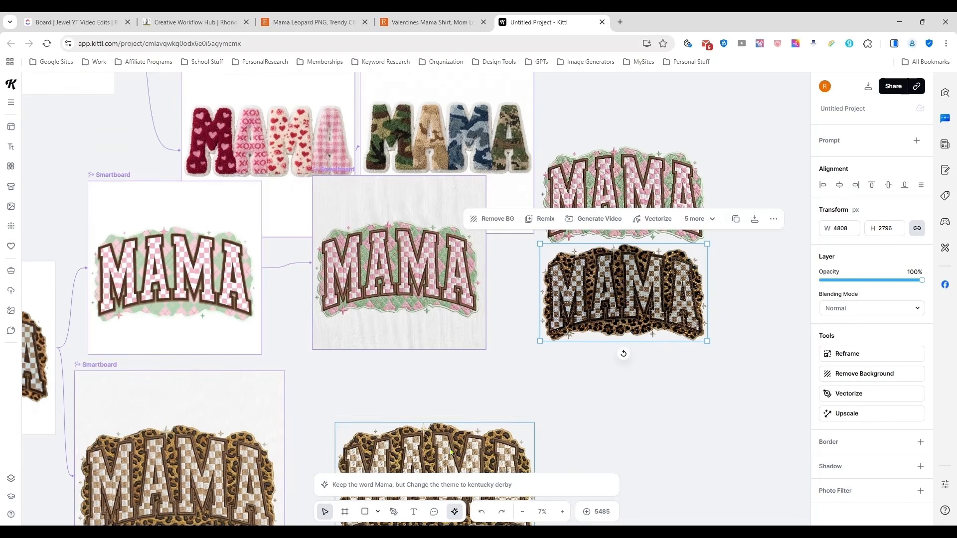
pyautogui.moveTo(513, 445); pyautogui.dragTo(701, 366)
pyautogui.moveTo(624, 275); pyautogui.dragTo(608, 274)
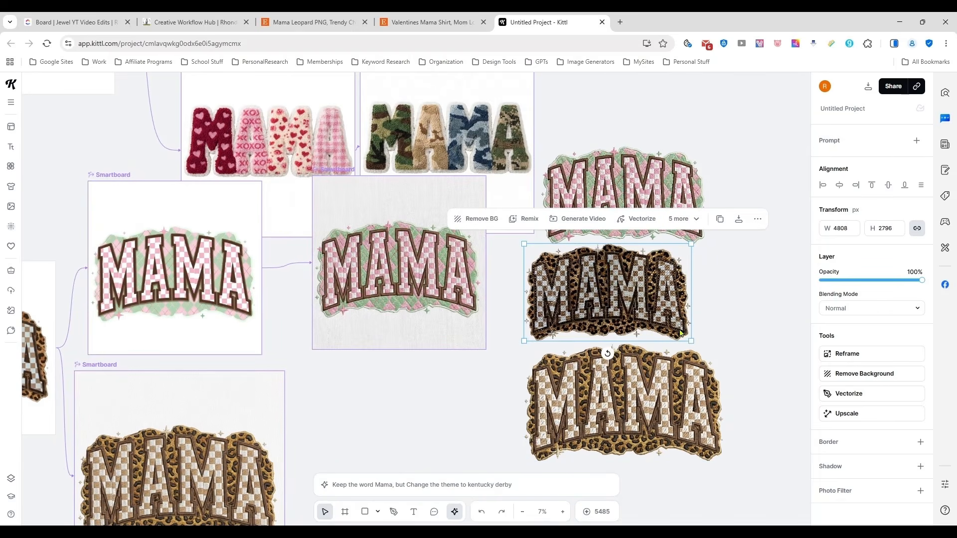
pyautogui.moveTo(689, 341); pyautogui.dragTo(724, 359)
pyautogui.moveTo(646, 317); pyautogui.dragTo(645, 305)
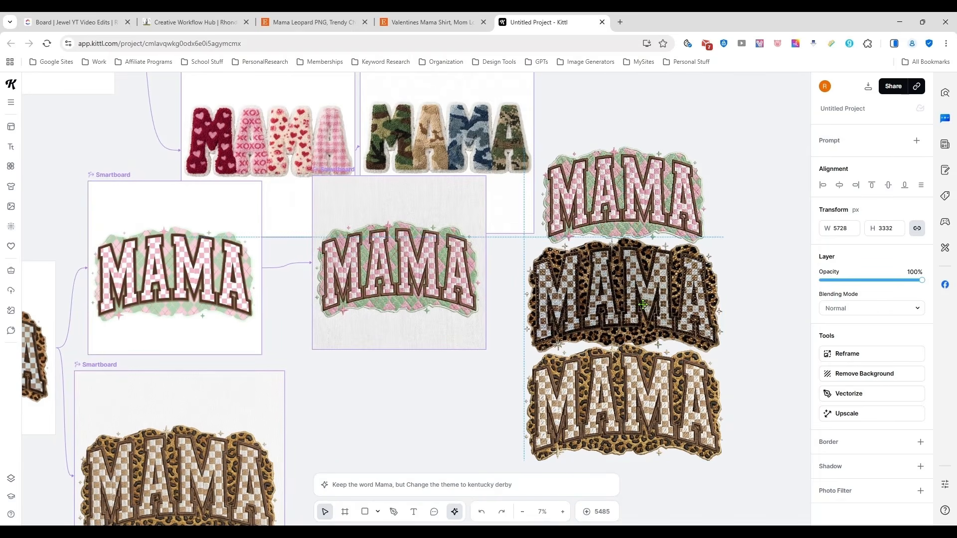
# Step: Move the pastel embroidery smartboard down and the original pastel smartboard above Artboard 2, clear of the chenille designs
pyautogui.click(191, 266)
pyautogui.moveTo(195, 288)
pyautogui.mouseDown()
pyautogui.moveTo(539, 209)
pyautogui.moveTo(435, 218)
pyautogui.moveTo(197, 284)
pyautogui.mouseUp()
pyautogui.moveTo(322, 425); pyautogui.dragTo(385, 409)
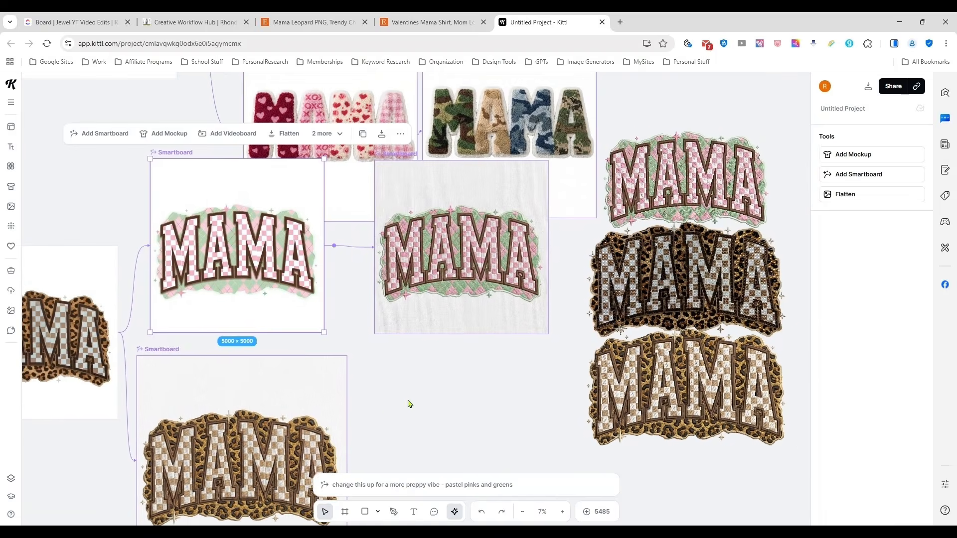
pyautogui.scroll(-2, 425, 395)
pyautogui.scroll(-3, 426, 397)
pyautogui.scroll(-1, 582, 201)
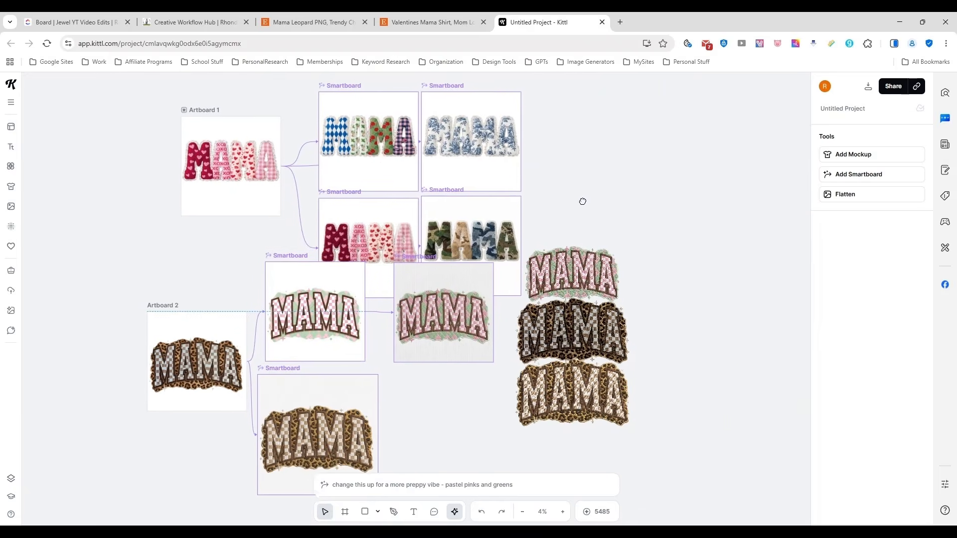
pyautogui.moveTo(438, 349); pyautogui.dragTo(442, 418)
pyautogui.moveTo(317, 368); pyautogui.dragTo(116, 305)
# Step: Move the three finished cutouts farther from the smartboards and arrange them in a spaced vertical column
pyautogui.click(553, 329)
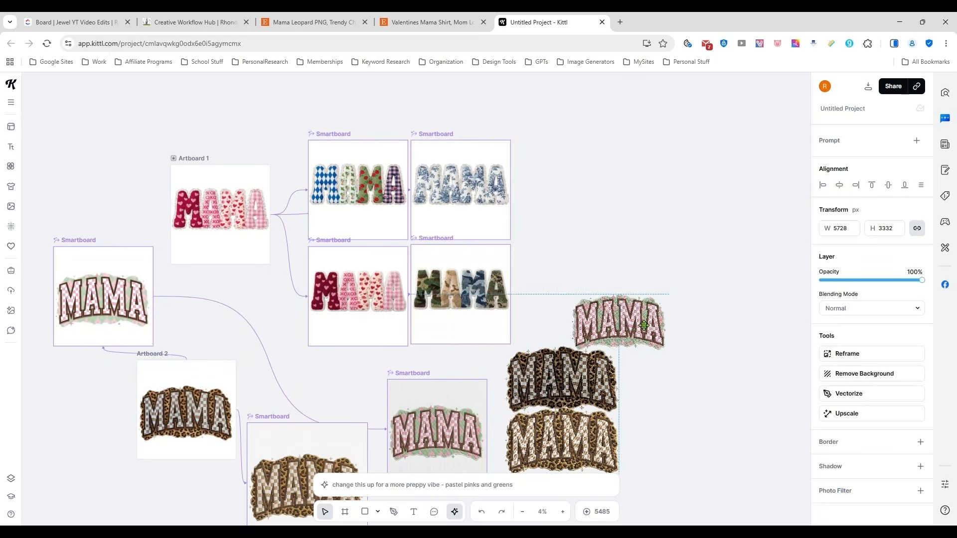
pyautogui.moveTo(553, 329); pyautogui.dragTo(690, 326)
pyautogui.moveTo(577, 371); pyautogui.dragTo(742, 374)
pyautogui.moveTo(564, 441); pyautogui.dragTo(732, 457)
pyautogui.click(548, 317)
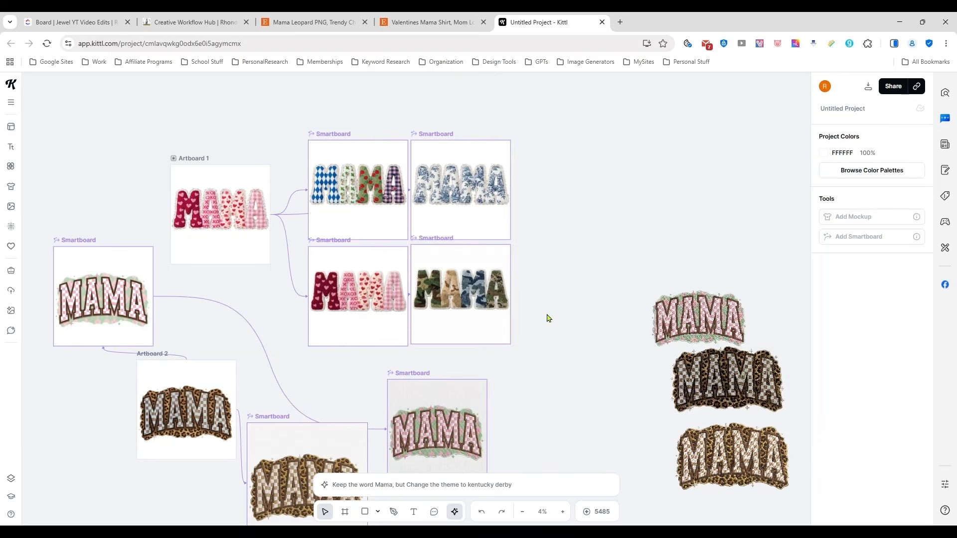
pyautogui.moveTo(690, 324); pyautogui.dragTo(703, 304)
pyautogui.moveTo(704, 382); pyautogui.dragTo(688, 376)
pyautogui.moveTo(720, 451); pyautogui.dragTo(698, 436)
pyautogui.moveTo(708, 379); pyautogui.dragTo(711, 372)
pyautogui.click(547, 232)
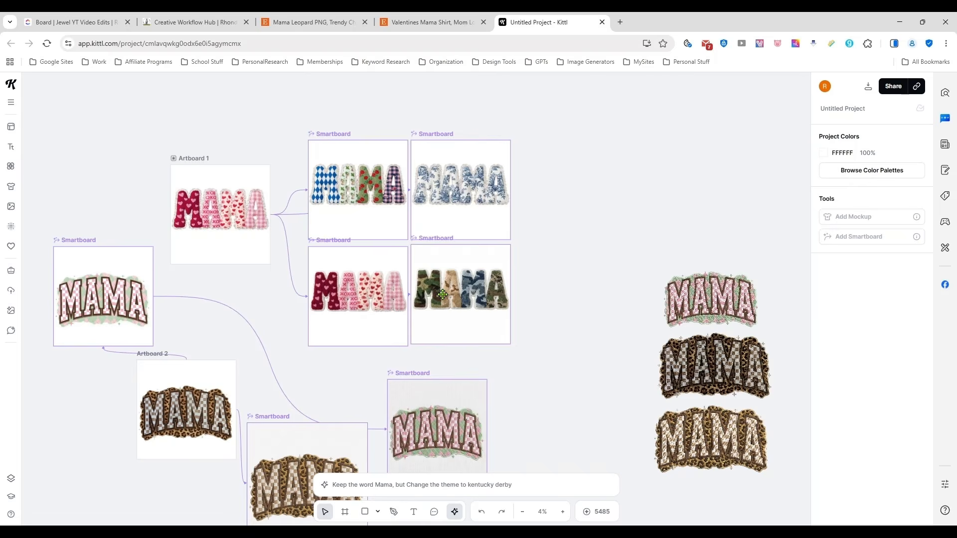
# Step: Move the blue toile MAMA smartboard up and away from its neighbouring smartboards
pyautogui.scroll(5, 502, 319)
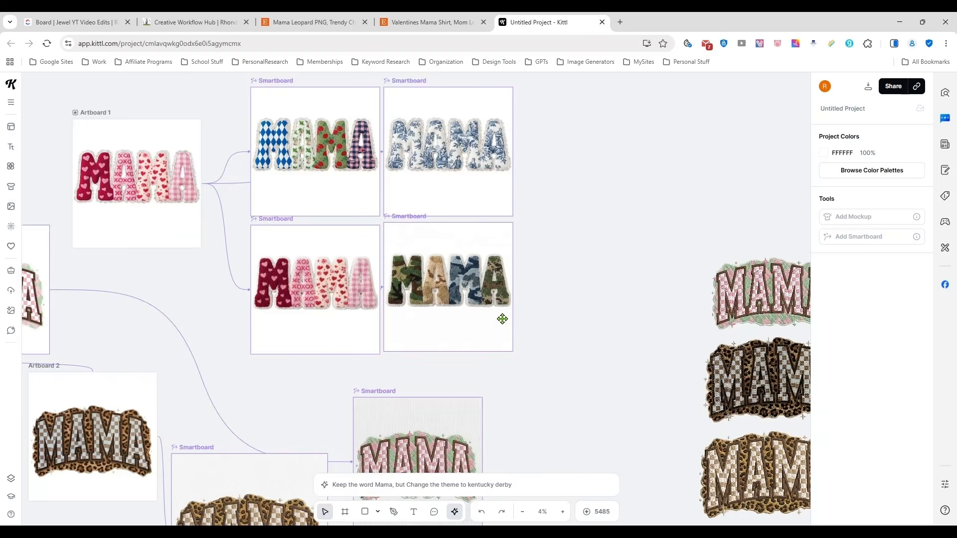
pyautogui.scroll(-2, 602, 401)
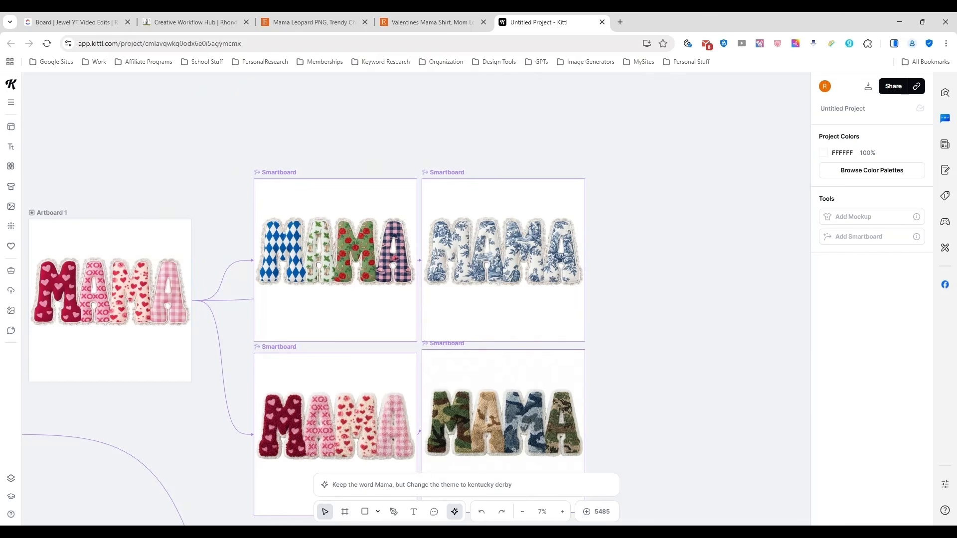
pyautogui.click(471, 281)
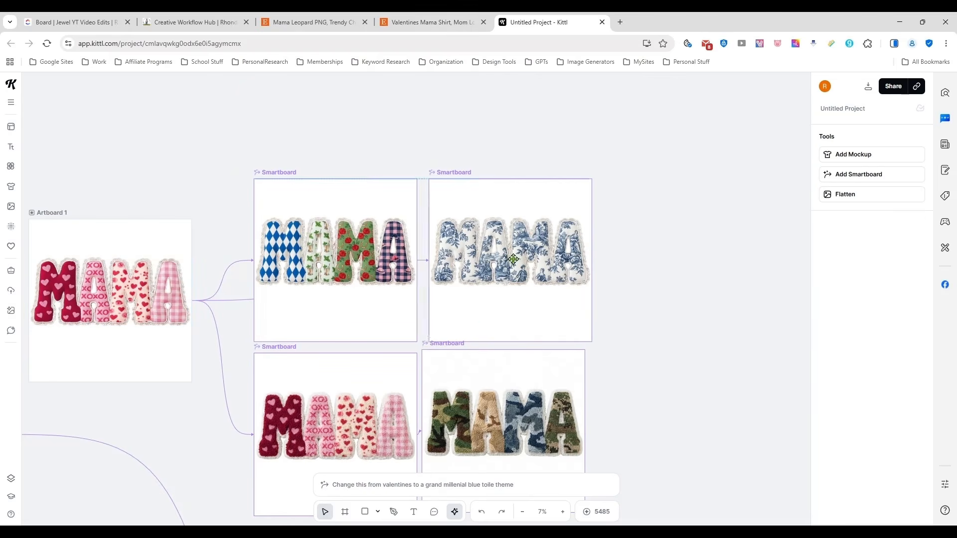
pyautogui.moveTo(501, 261); pyautogui.dragTo(505, 220)
pyautogui.click(507, 206)
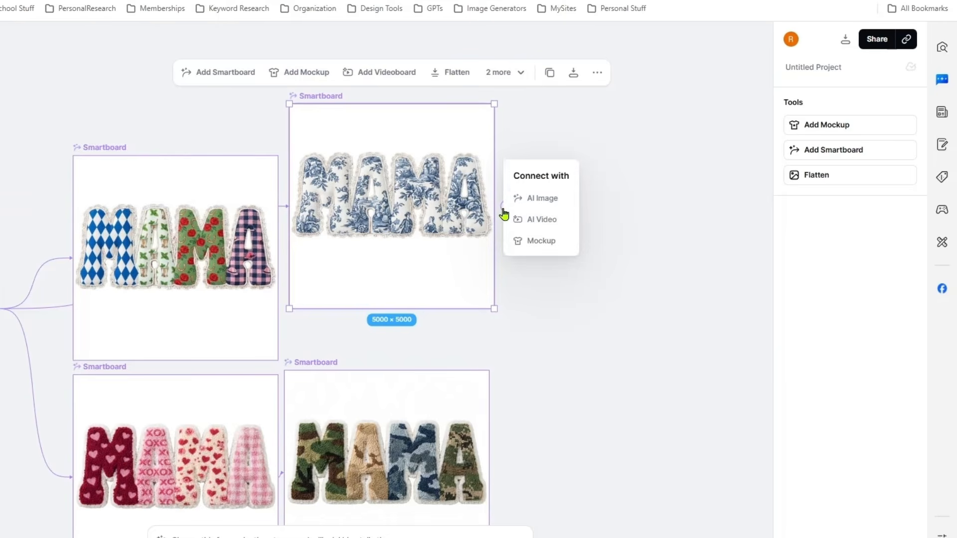
pyautogui.click(536, 202)
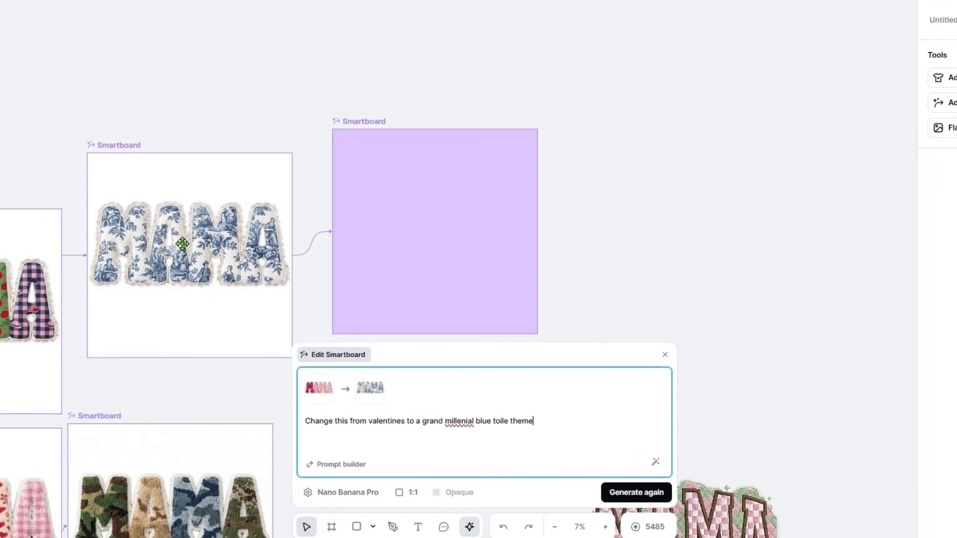
pyautogui.click(182, 244)
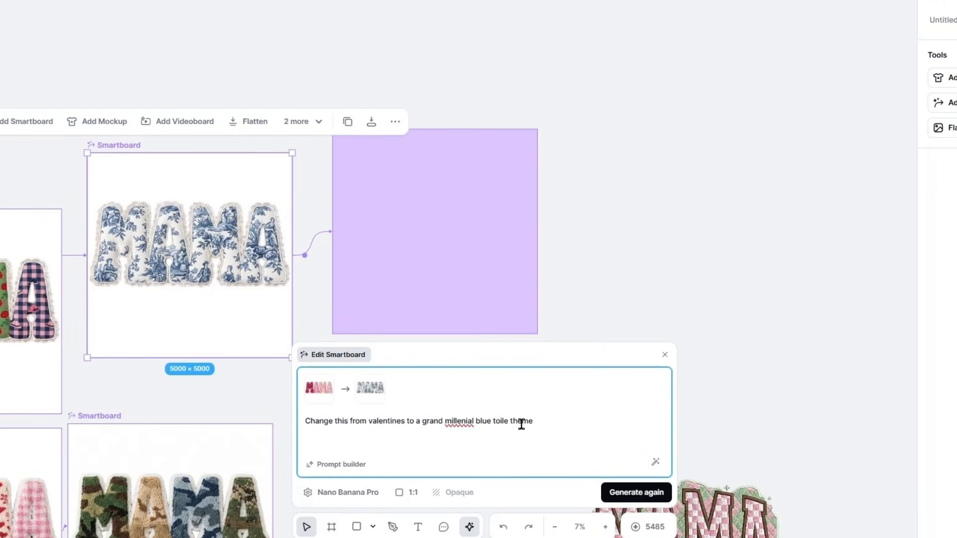
pyautogui.tripleClick(414, 422)
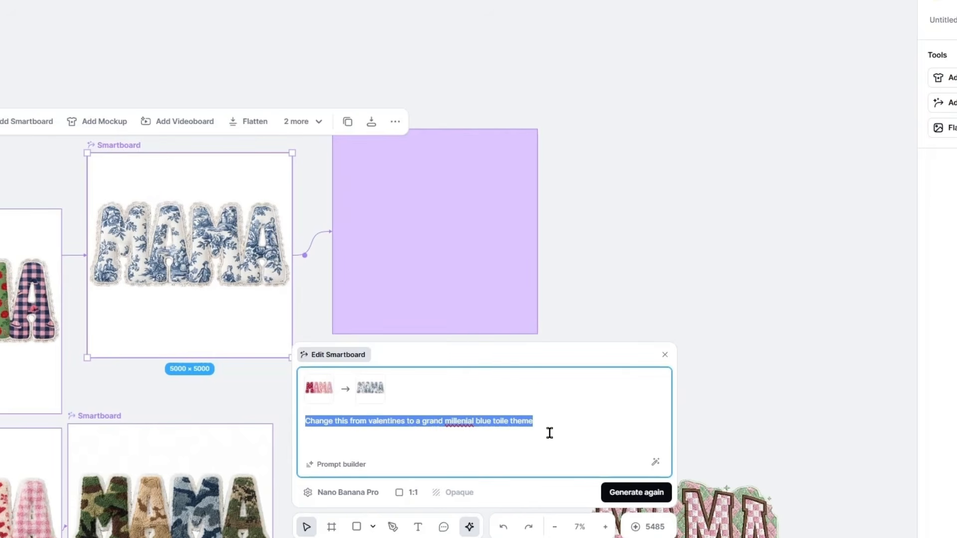
pyautogui.click(608, 232)
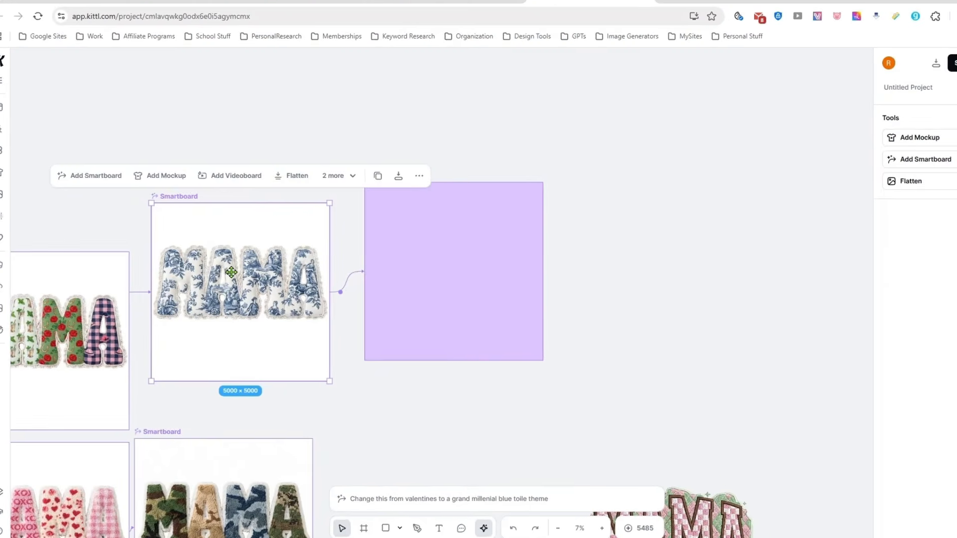
pyautogui.click(413, 258)
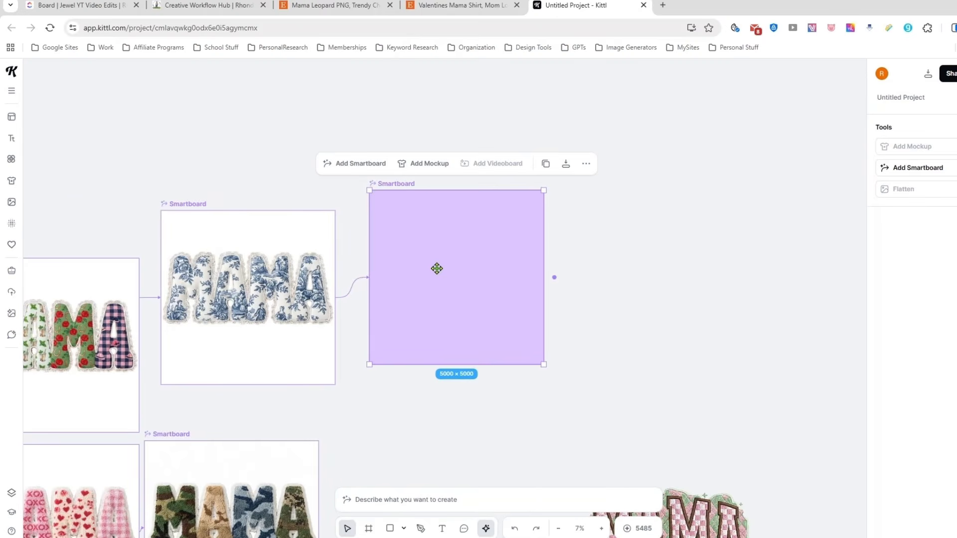
pyautogui.press('Delete')
# Step: Add a smartboard linked from the blue toile MAMA smartboard and generate it with the prompt "change the faux machine embroidery style"
pyautogui.click(331, 286)
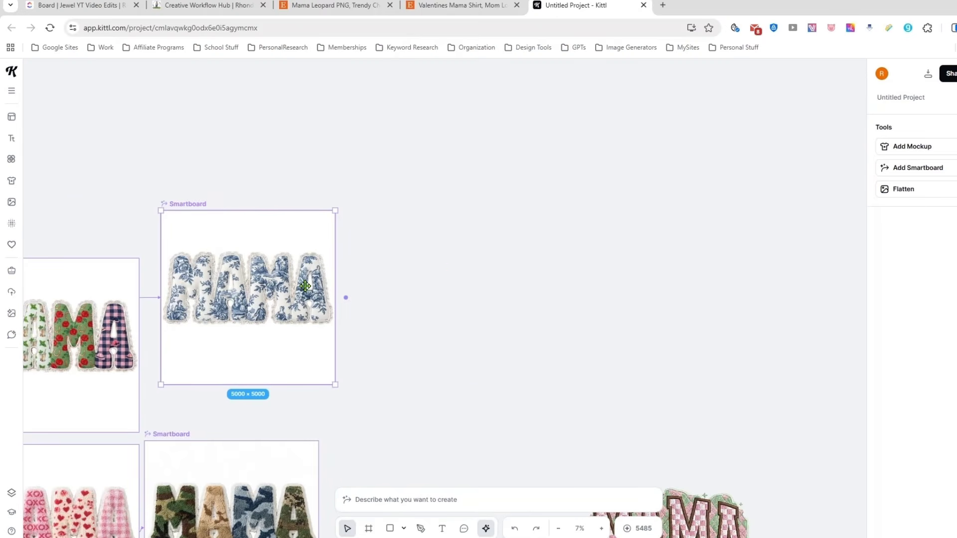
pyautogui.click(346, 297)
pyautogui.click(374, 309)
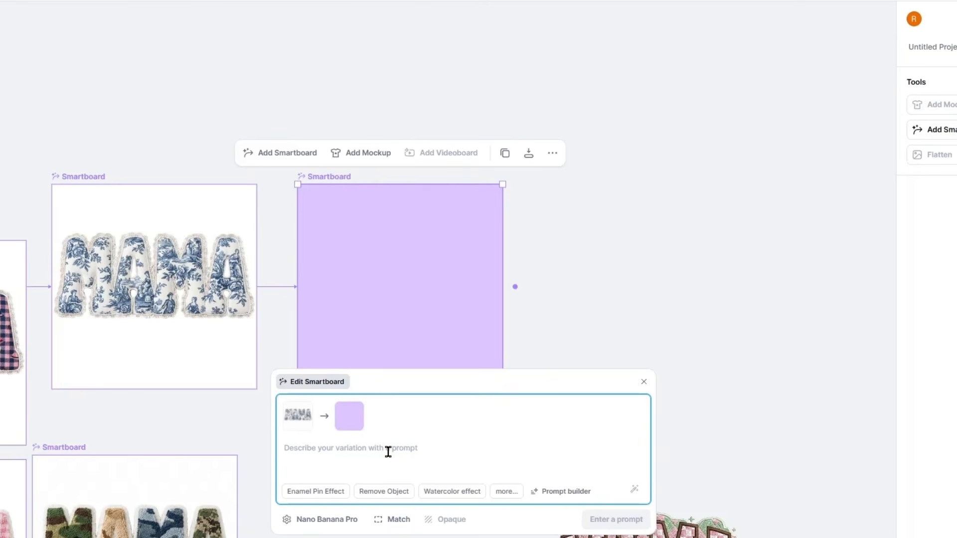
pyautogui.write('change the faux')
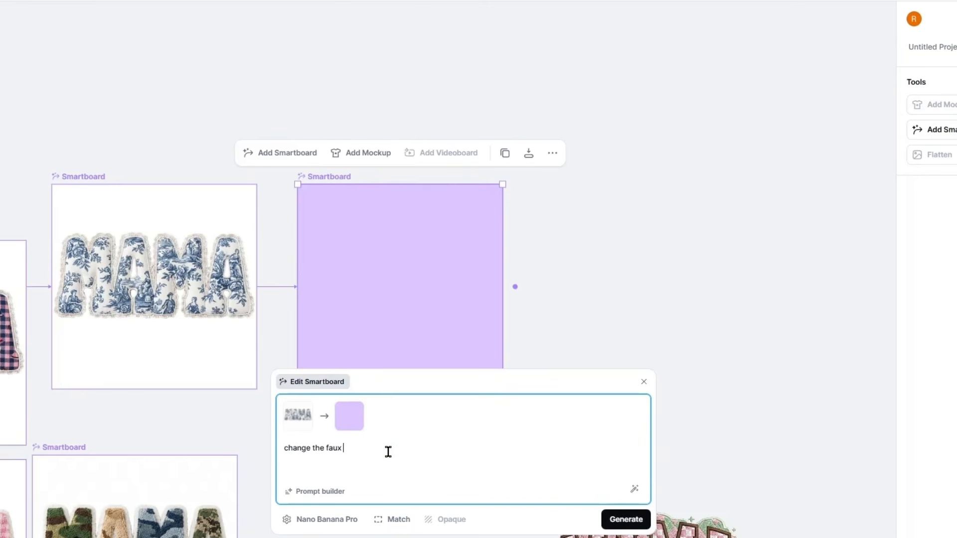
pyautogui.write(' machine embroidery')
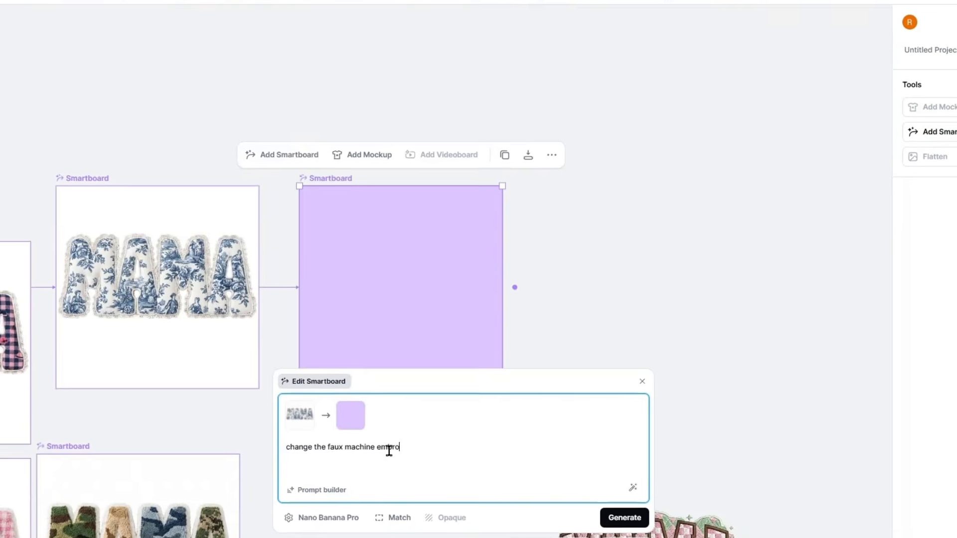
pyautogui.press('Return')
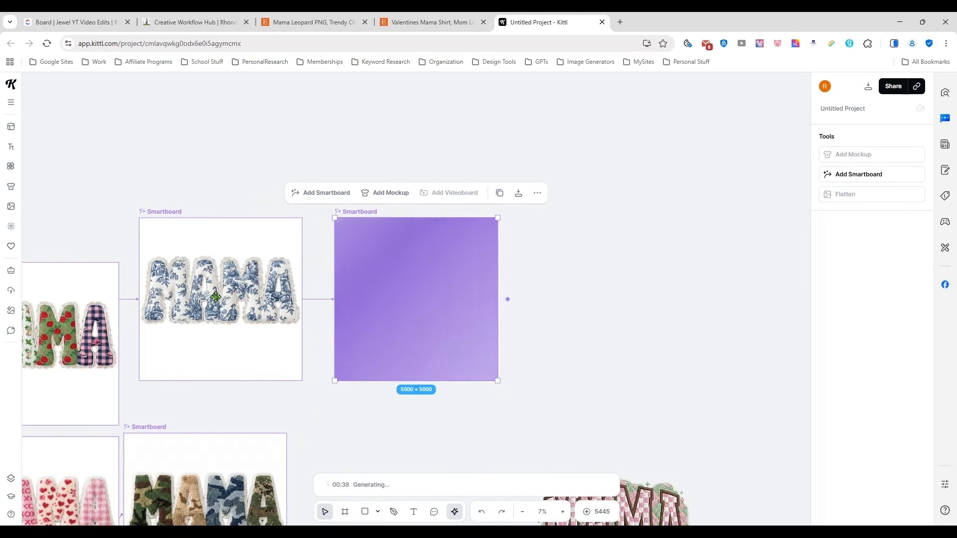
# Step: Place the new embroidery-style smartboard beside the blue toile smartboard with their upper edges level
pyautogui.moveTo(422, 277); pyautogui.dragTo(413, 258)
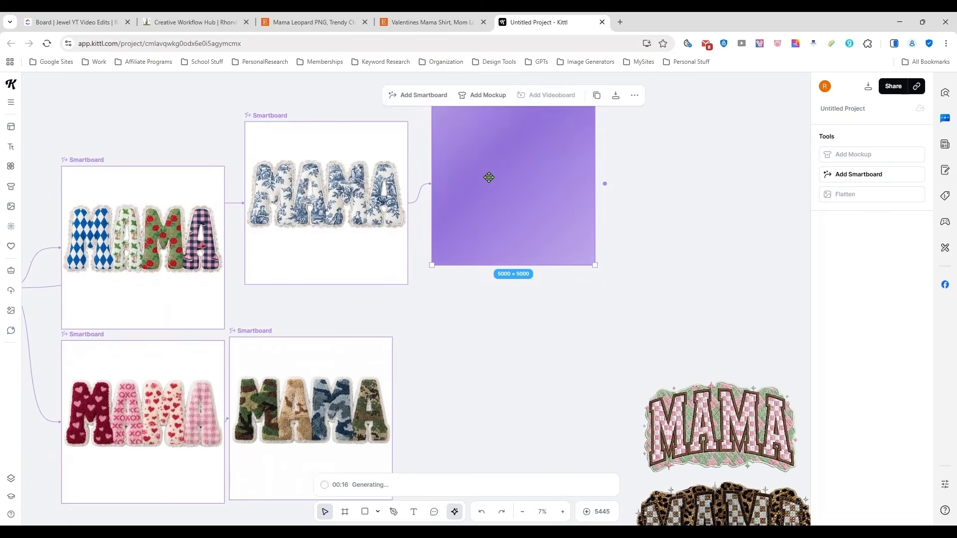
pyautogui.scroll(1, 489, 177)
pyautogui.moveTo(487, 195); pyautogui.dragTo(486, 184)
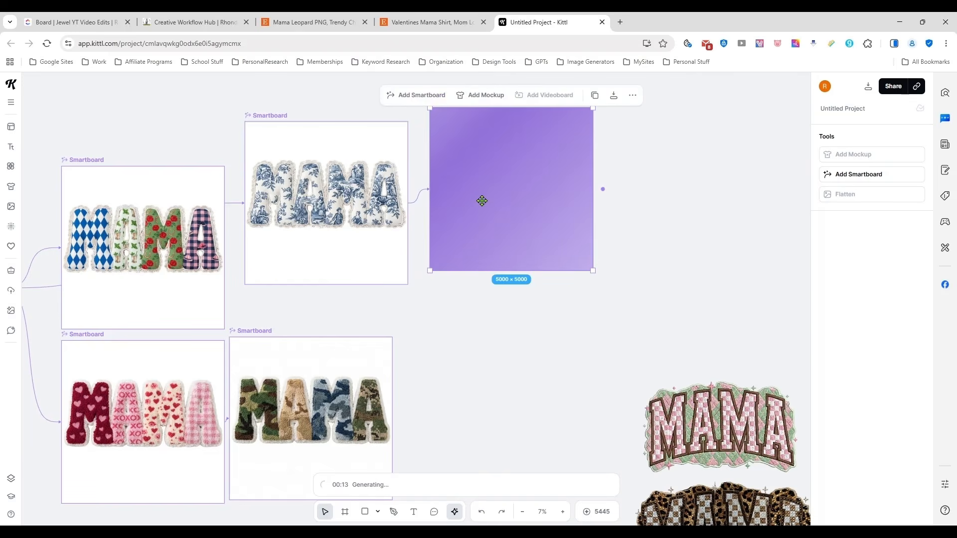
pyautogui.click(491, 315)
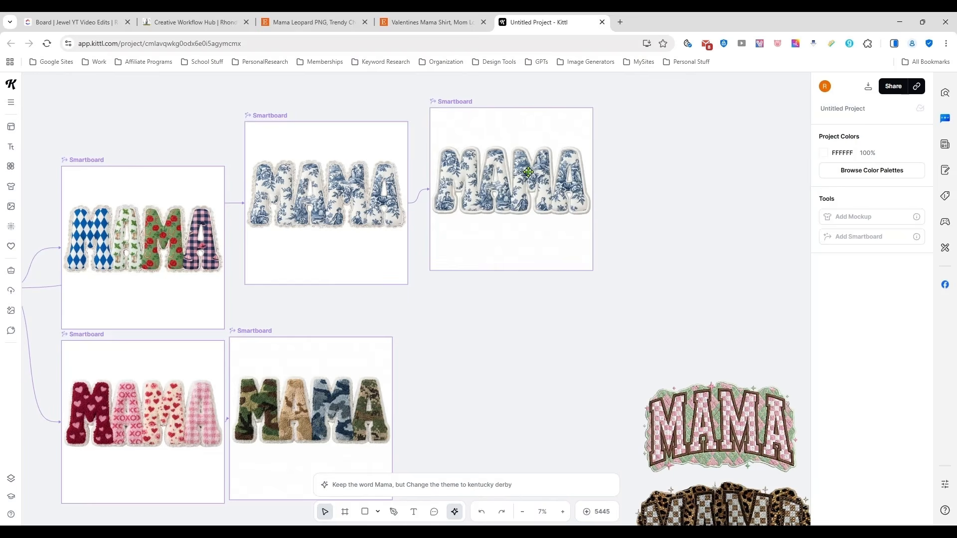
pyautogui.moveTo(528, 172); pyautogui.dragTo(528, 186)
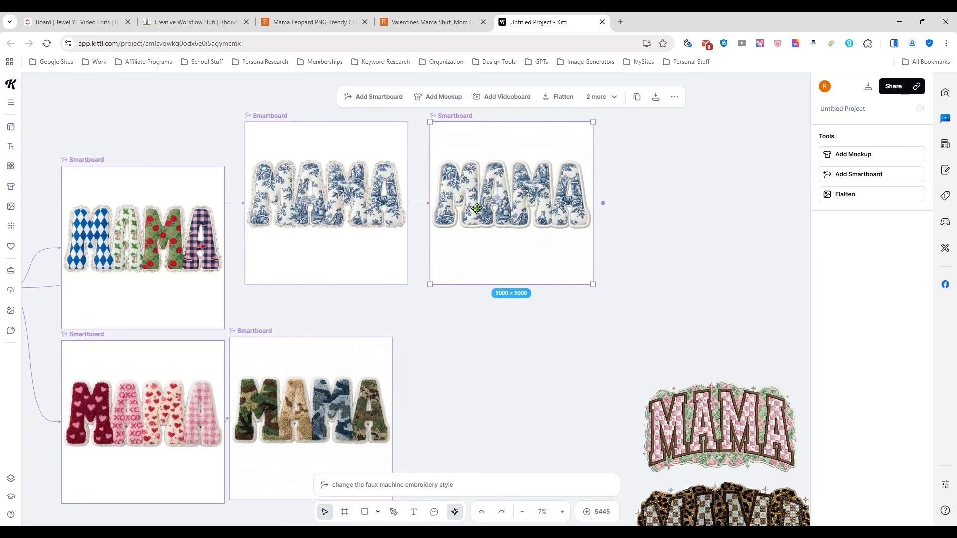
# Step: Narrow the gap between the two blue toile smartboards and compare their lettering and edging up close
pyautogui.scroll(5, 480, 208)
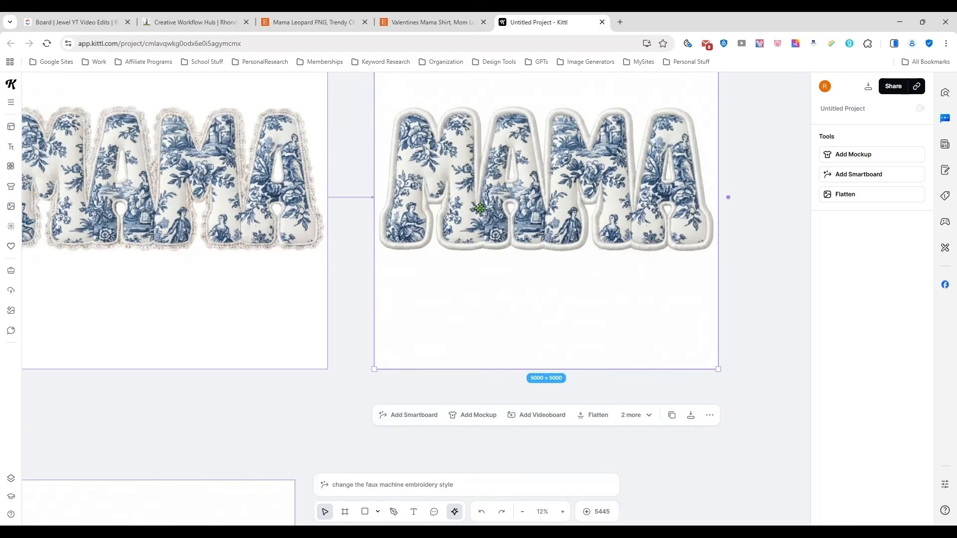
pyautogui.moveTo(533, 305); pyautogui.dragTo(570, 351)
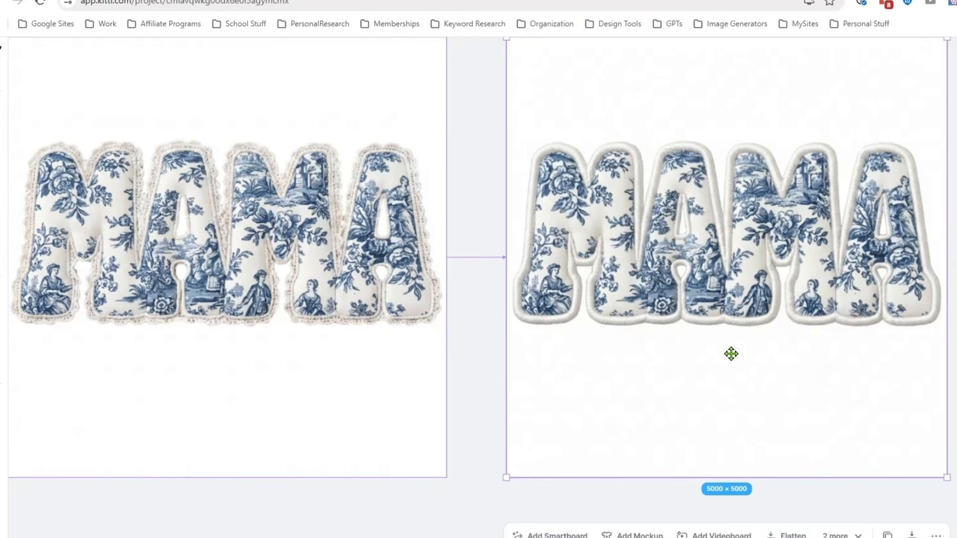
pyautogui.moveTo(726, 353); pyautogui.dragTo(713, 352)
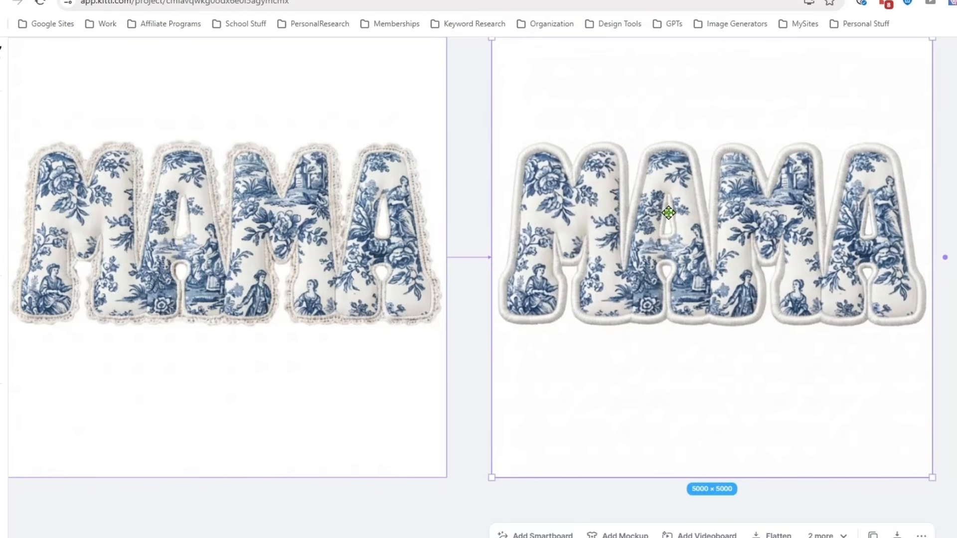
pyautogui.moveTo(669, 213); pyautogui.dragTo(652, 213)
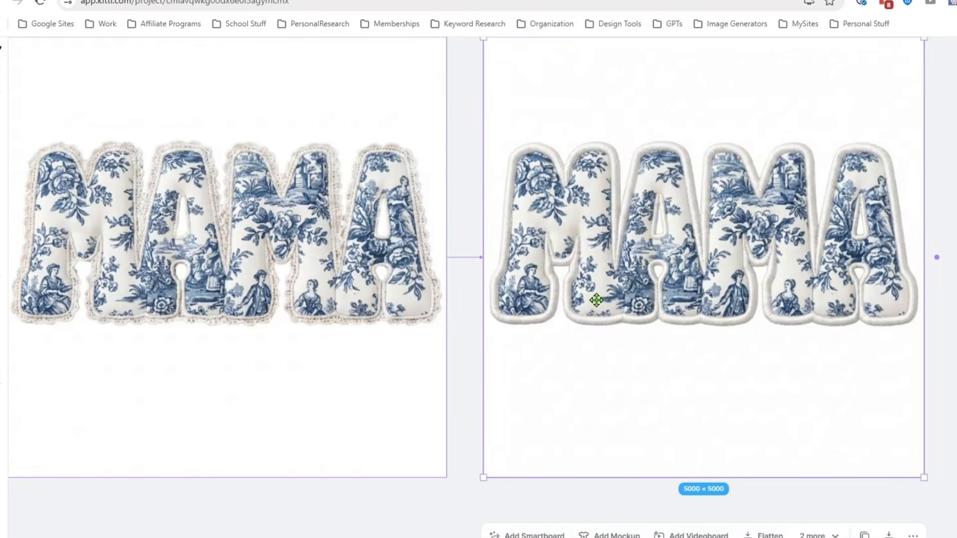
pyautogui.moveTo(301, 303); pyautogui.dragTo(310, 303)
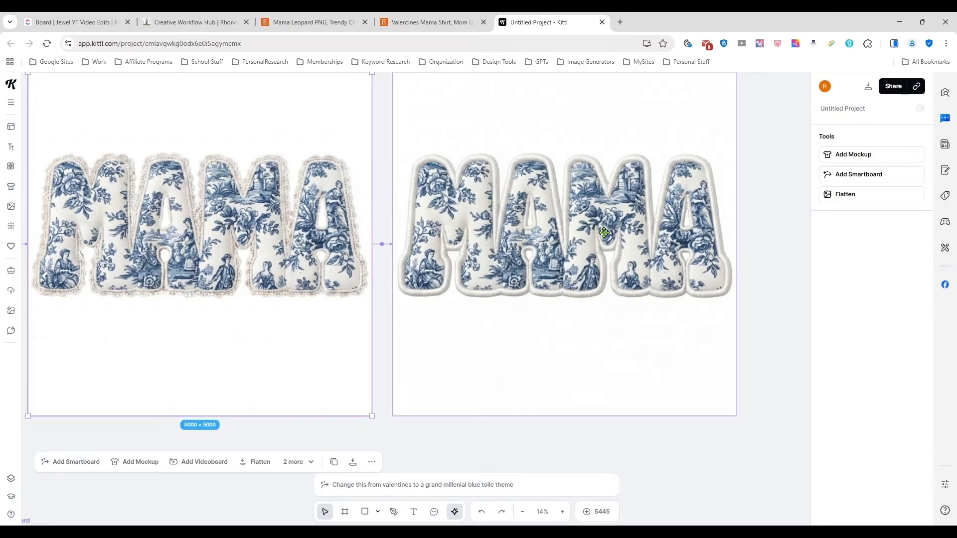
# Step: Move the original Valentine MAMA image out of Artboard 1 to above the two blue toile smartboards, and nudge the embroidery-style smartboard up
pyautogui.scroll(-3, 694, 243)
pyautogui.scroll(-2, 557, 233)
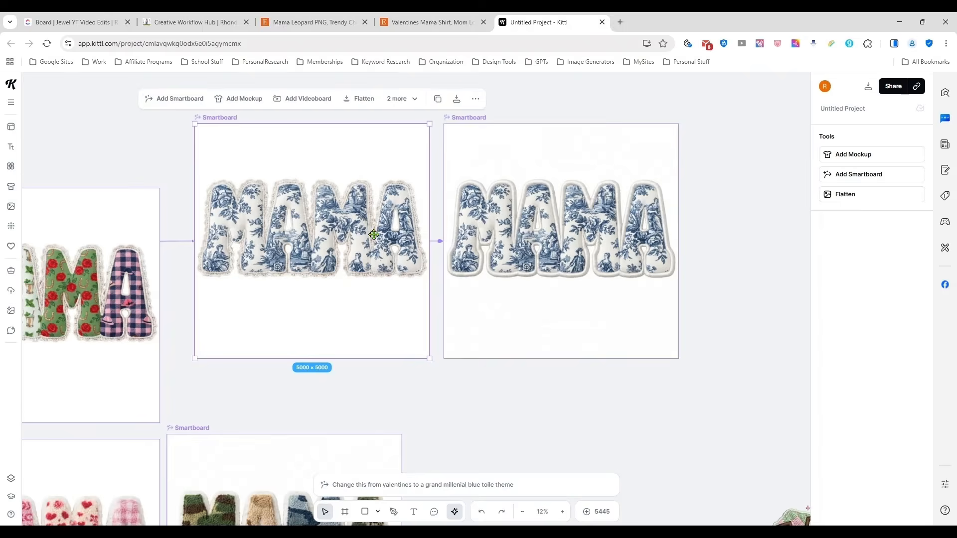
pyautogui.moveTo(175, 299); pyautogui.dragTo(331, 286)
pyautogui.click(331, 285)
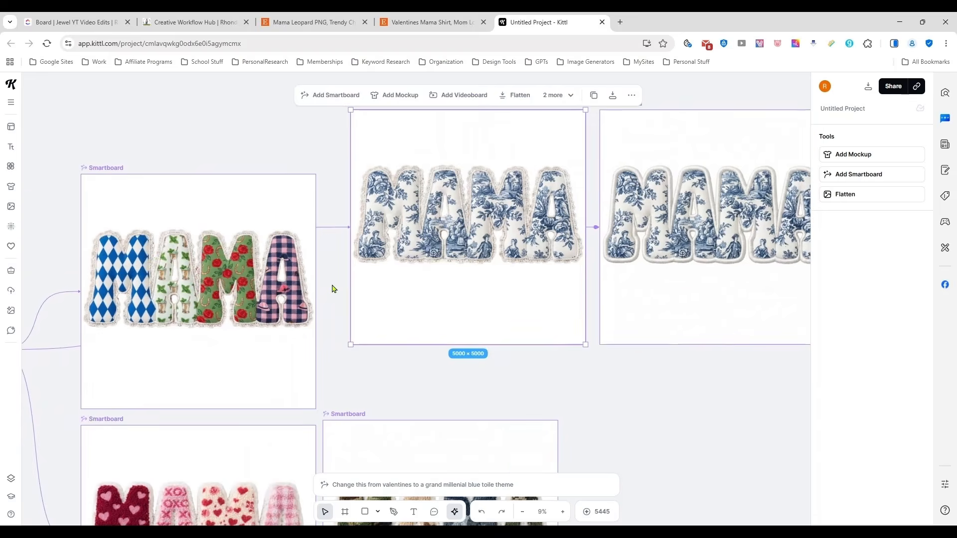
pyautogui.scroll(-2, 331, 286)
pyautogui.moveTo(86, 313); pyautogui.dragTo(548, 126)
pyautogui.scroll(2, 684, 227)
pyautogui.moveTo(663, 207); pyautogui.dragTo(706, 309)
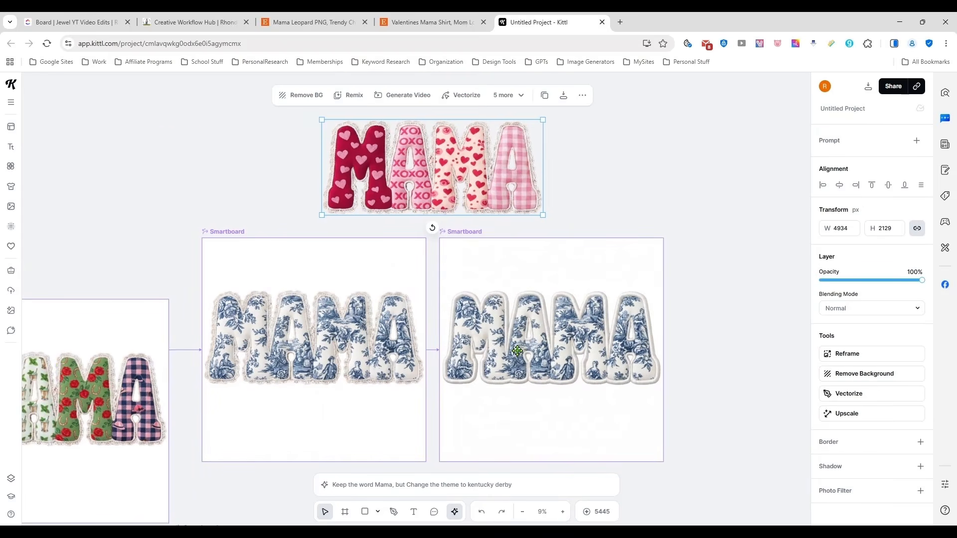
pyautogui.moveTo(513, 338); pyautogui.dragTo(515, 330)
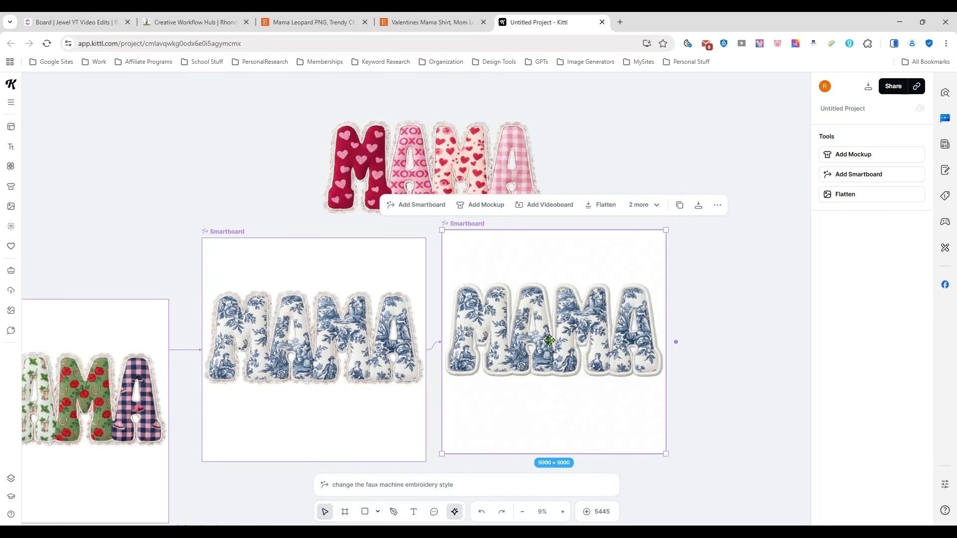
# Step: Move the pastel MAMA cutout up beside the blue toile smartboards and enlarge it to 8827 × 5198 px
pyautogui.scroll(-5, 720, 297)
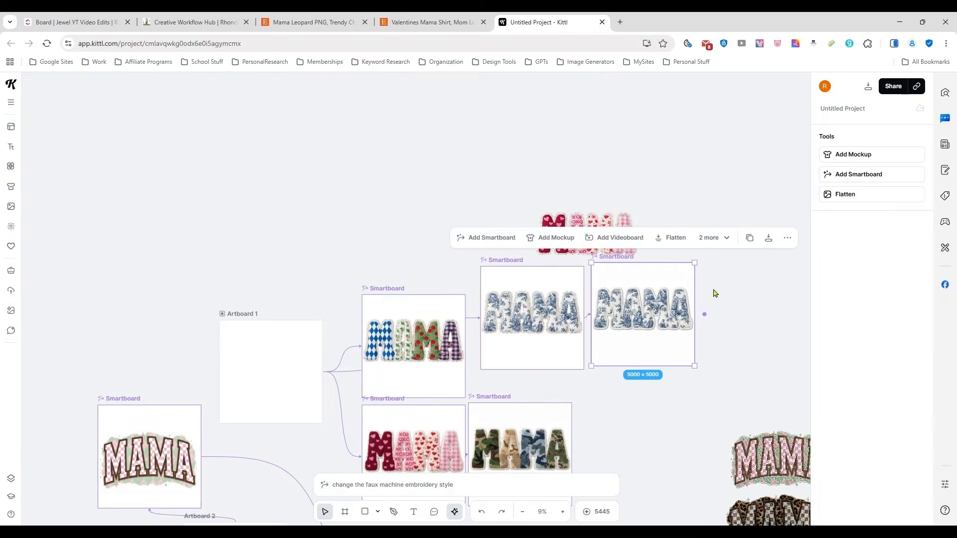
pyautogui.scroll(-3, 715, 294)
pyautogui.click(680, 468)
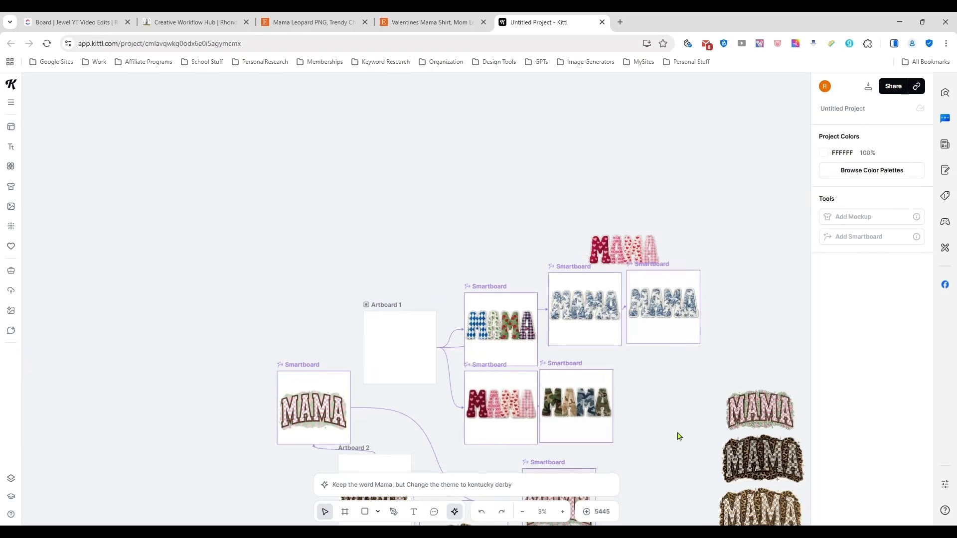
pyautogui.moveTo(679, 433); pyautogui.dragTo(504, 291)
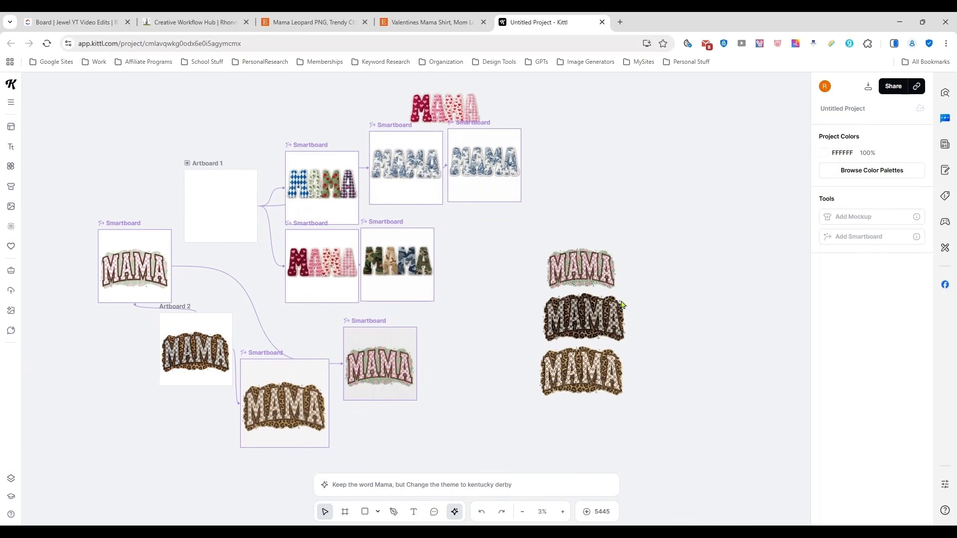
pyautogui.moveTo(613, 288)
pyautogui.mouseDown()
pyautogui.moveTo(533, 256)
pyautogui.moveTo(599, 291)
pyautogui.mouseUp()
pyautogui.moveTo(525, 255); pyautogui.dragTo(609, 183)
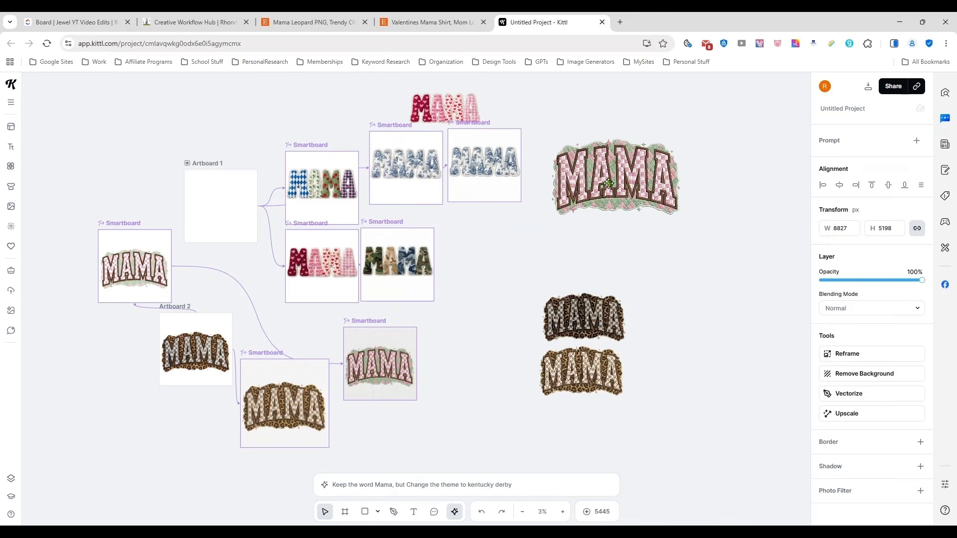
# Step: Enlarge the leopard rhinestone cutout to 11717 × 6815 px and position it below the pastel cutout
pyautogui.moveTo(584, 317); pyautogui.dragTo(520, 254)
pyautogui.moveTo(560, 284); pyautogui.dragTo(651, 334)
pyautogui.moveTo(601, 298); pyautogui.dragTo(586, 290)
# Step: Enlarge the leopard embroidery cutout to match the rhinestone one, place it underneath, and shift the rhinestone cutout clear of its neighbours
pyautogui.moveTo(589, 375); pyautogui.dragTo(542, 356)
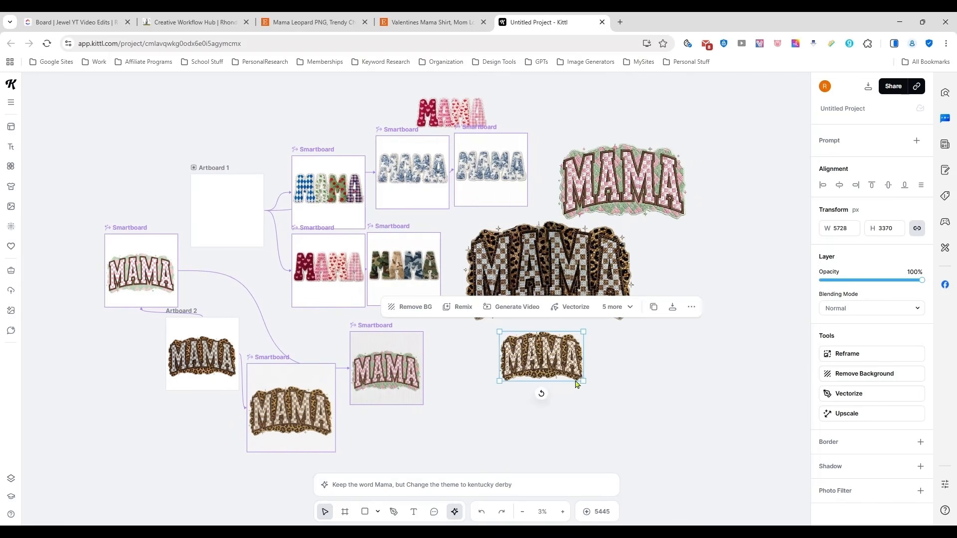
pyautogui.moveTo(578, 385)
pyautogui.mouseDown()
pyautogui.moveTo(674, 437)
pyautogui.moveTo(582, 376)
pyautogui.mouseUp()
pyautogui.moveTo(571, 272)
pyautogui.mouseDown()
pyautogui.moveTo(593, 276)
pyautogui.moveTo(577, 276)
pyautogui.mouseUp()
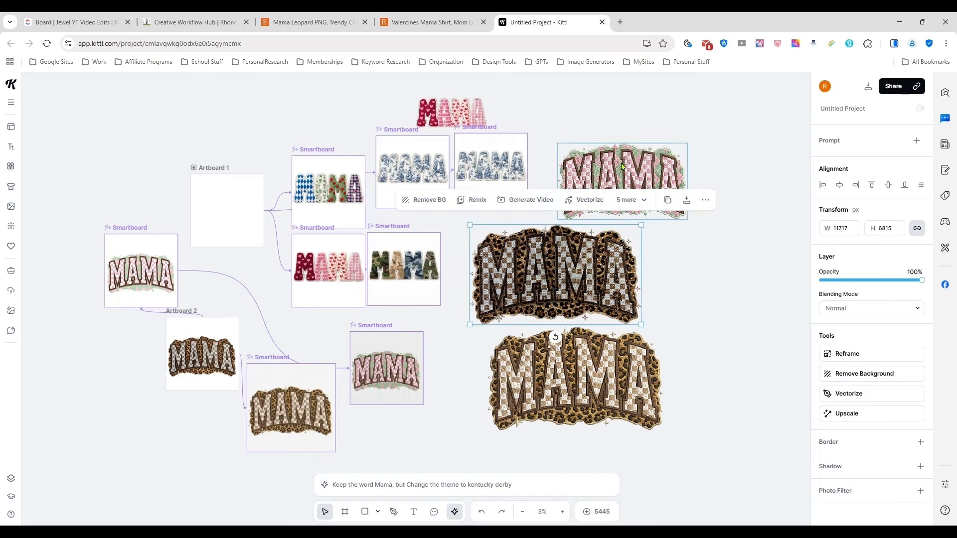
# Step: Enlarge the pastel cutout to 11442 × 6738 px above the leopard cutouts, and move the camo smartboard away from the Valentine smartboard
pyautogui.moveTo(622, 167); pyautogui.dragTo(609, 148)
pyautogui.moveTo(673, 202); pyautogui.dragTo(697, 236)
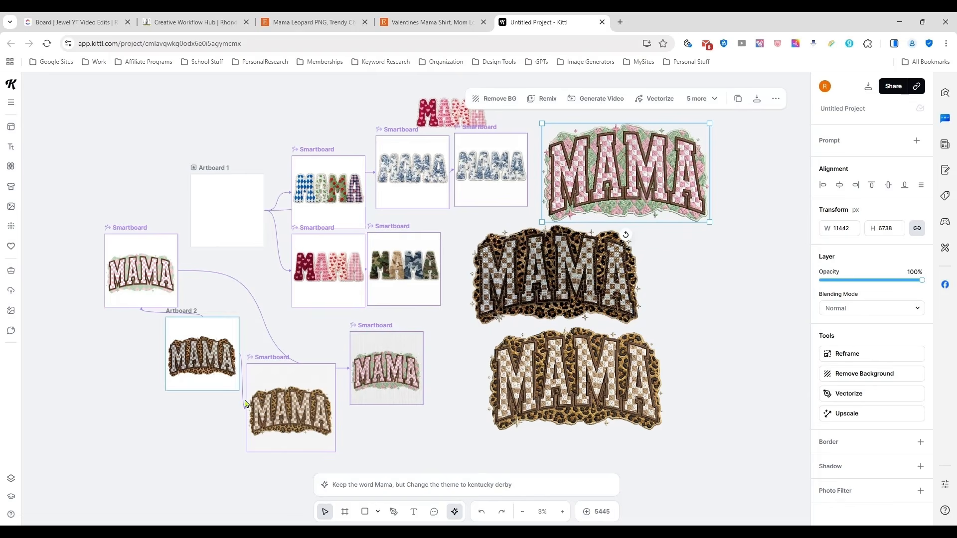
pyautogui.moveTo(397, 265); pyautogui.dragTo(410, 256)
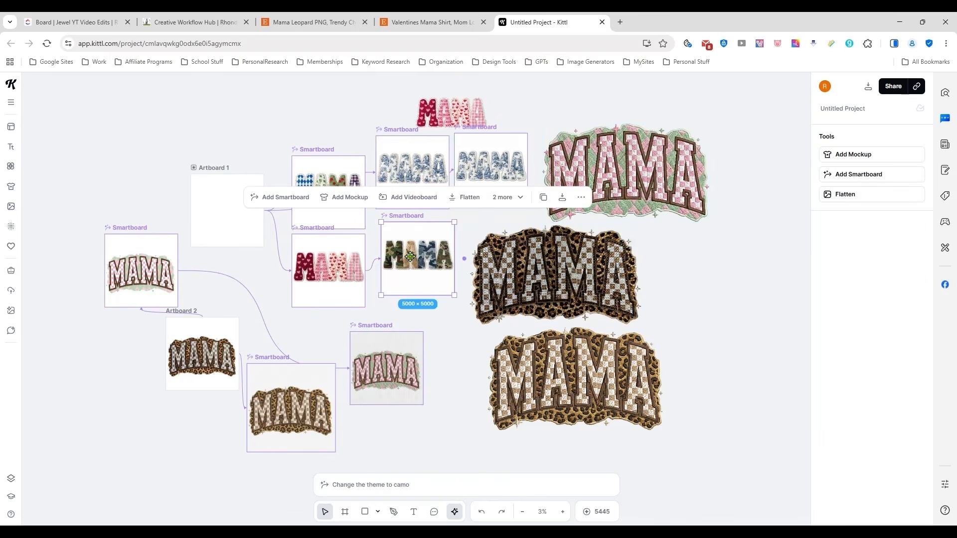